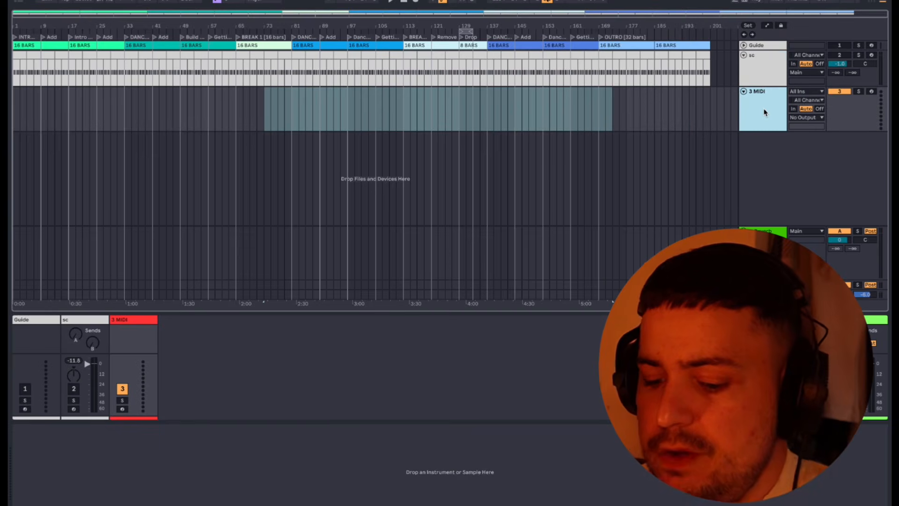
# Search the browser for "kick" samples and add WN_909_Kick_59.wav to the Favorites collection
pyautogui.press('super+f')
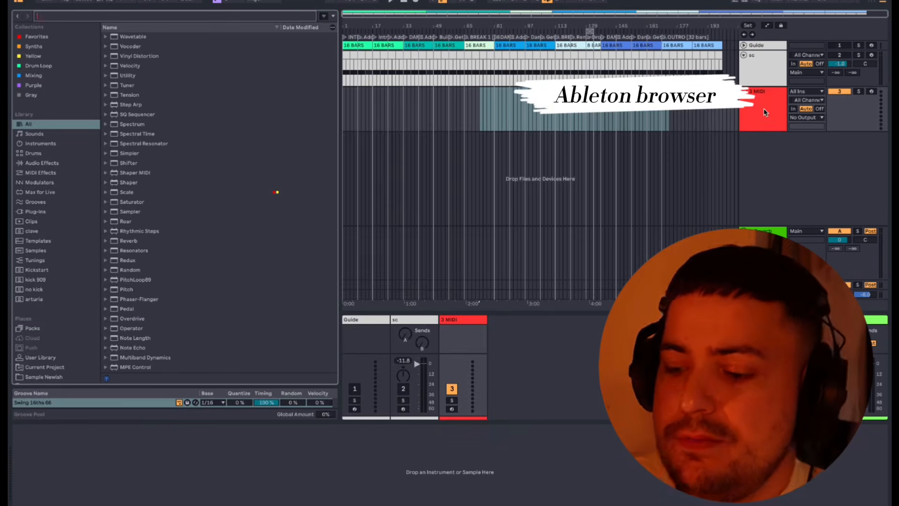
pyautogui.write('kick')
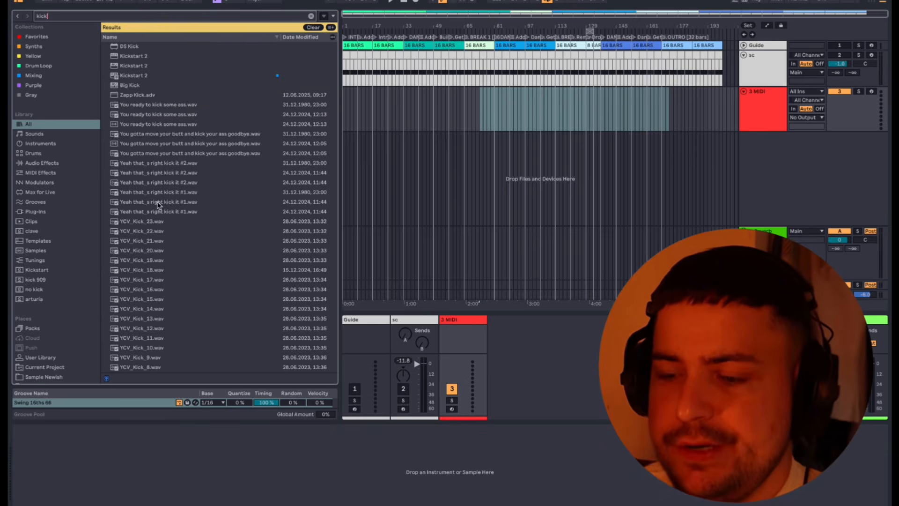
pyautogui.scroll(-20, 157, 205)
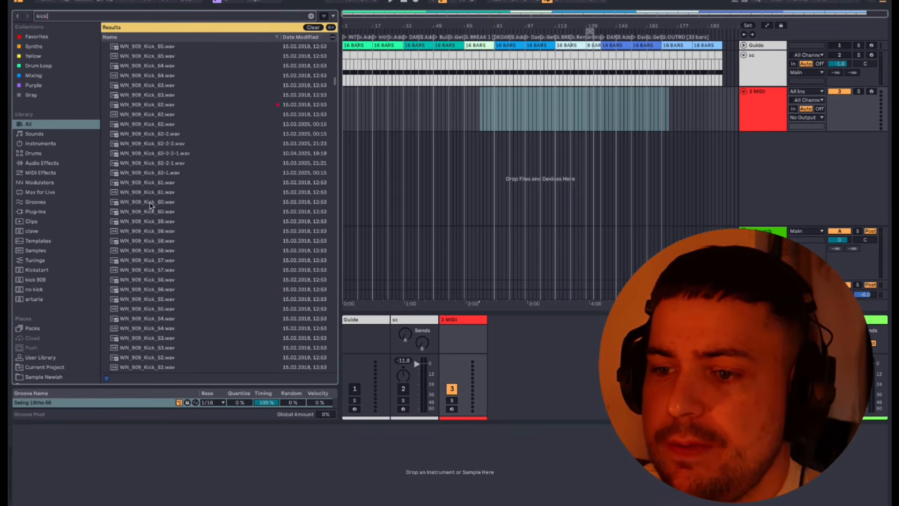
pyautogui.scroll(-1, 154, 203)
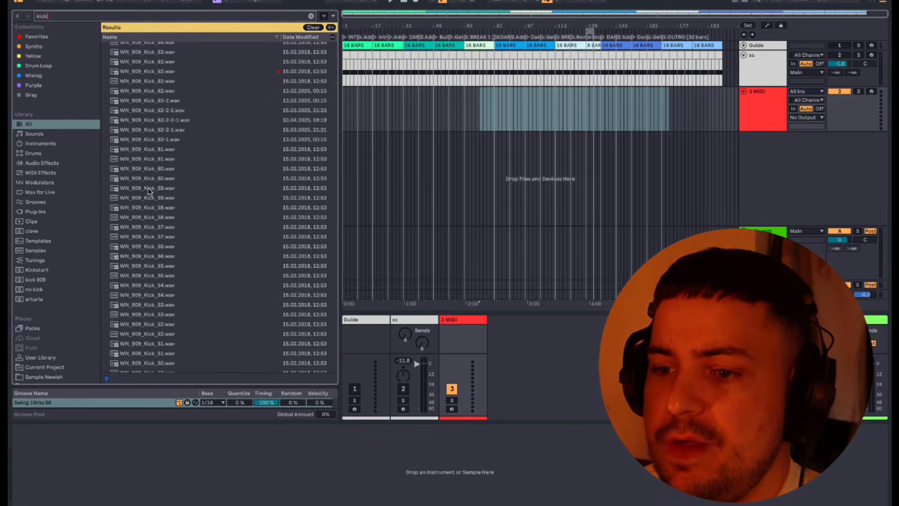
pyautogui.click(149, 189)
pyautogui.rightClick(151, 190)
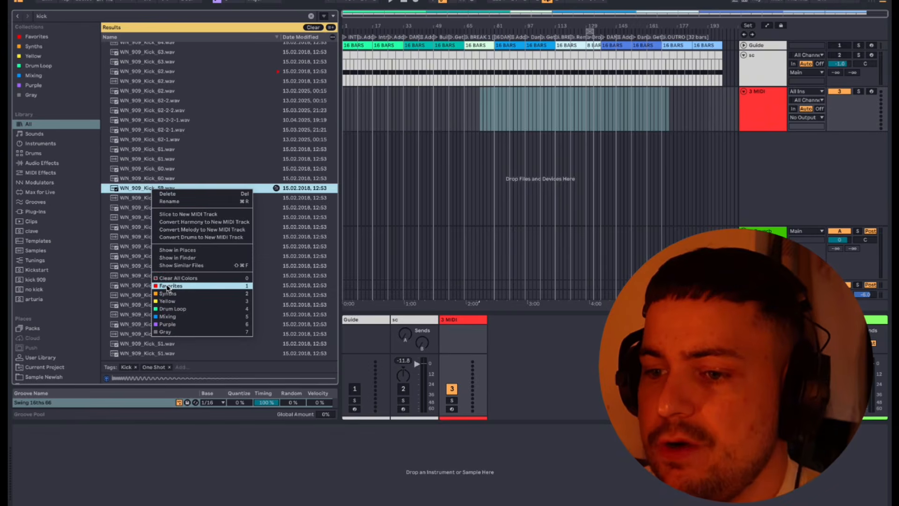
pyautogui.click(169, 287)
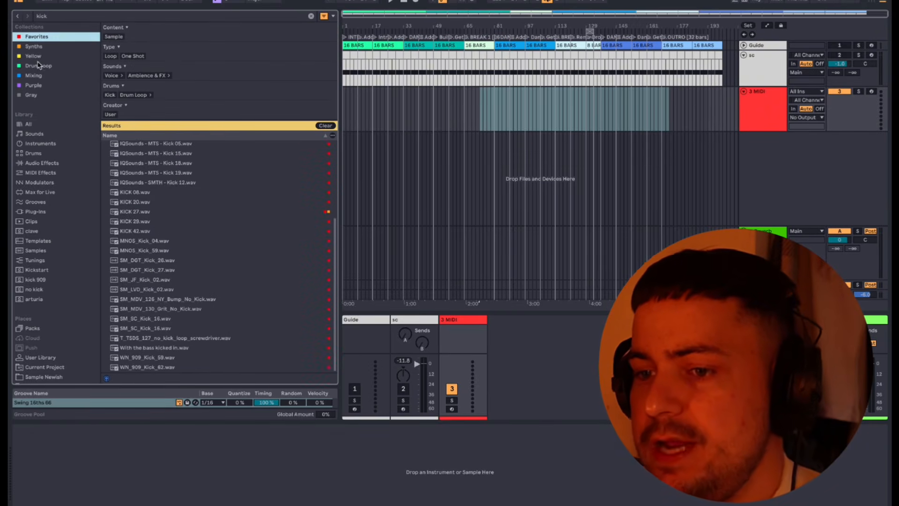
# Audition IQSounds - MTS - Kick 05.wav from the Favorites collection and load it onto the MIDI track
pyautogui.scroll(5, 181, 236)
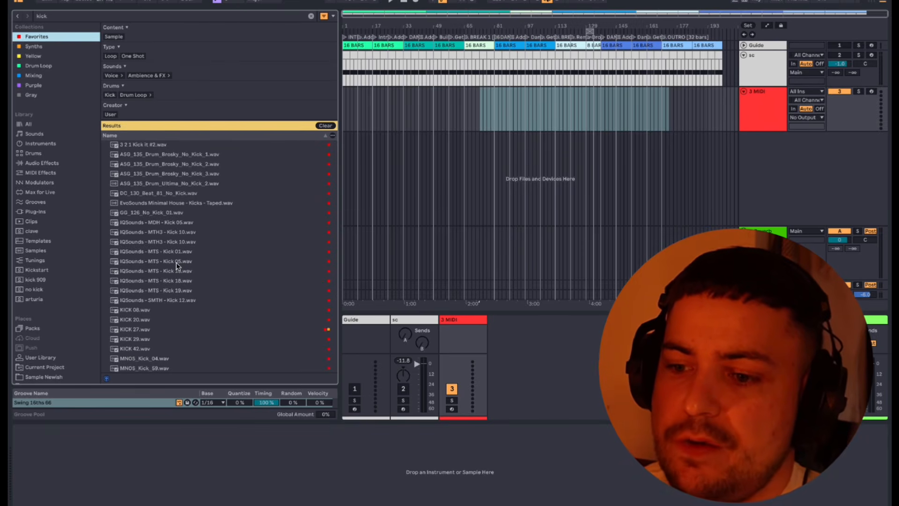
pyautogui.click(172, 263)
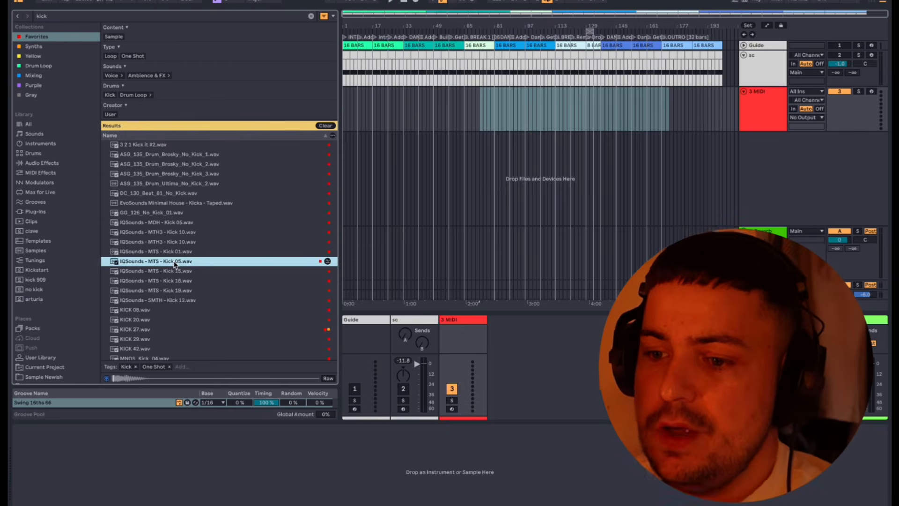
pyautogui.doubleClick(178, 262)
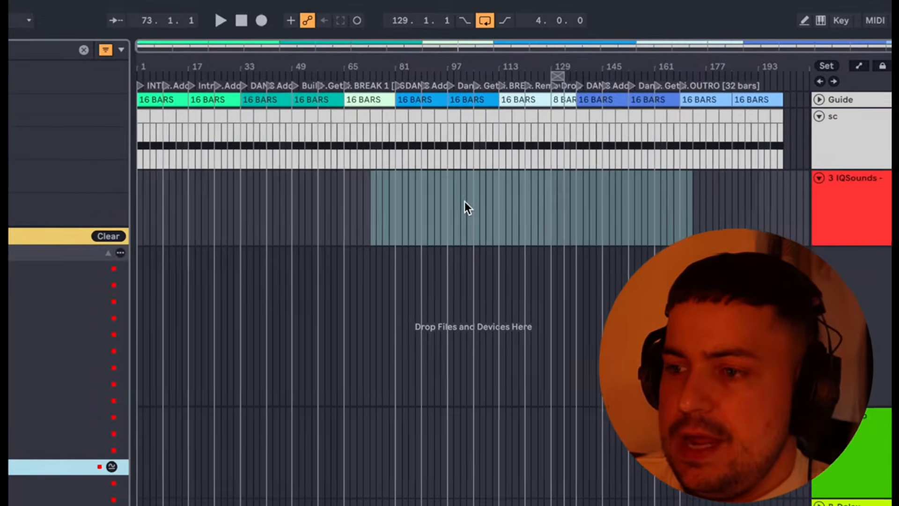
# Create an empty one-bar MIDI clip on the kick track at the Drop marker, from bar 129 to bar 130
pyautogui.scroll(10, 590, 166)
pyautogui.hscroll(-10, 432, 162)
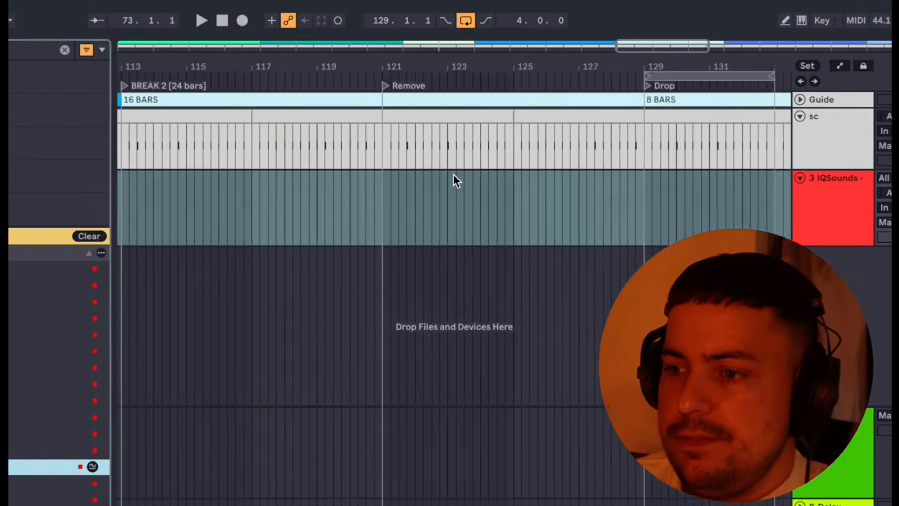
pyautogui.hscroll(8, 454, 174)
pyautogui.click(435, 209)
pyautogui.click(446, 211)
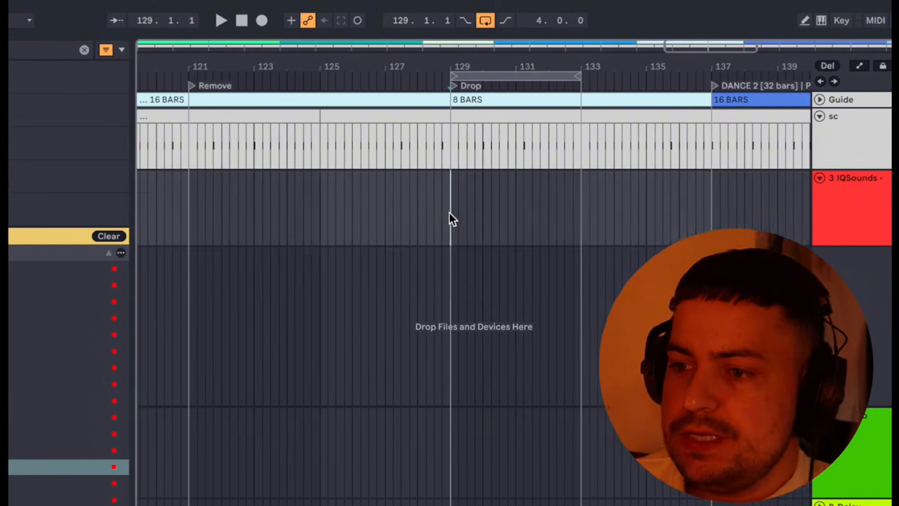
pyautogui.scroll(-10, 449, 209)
pyautogui.scroll(8, 450, 205)
pyautogui.scroll(6, 467, 203)
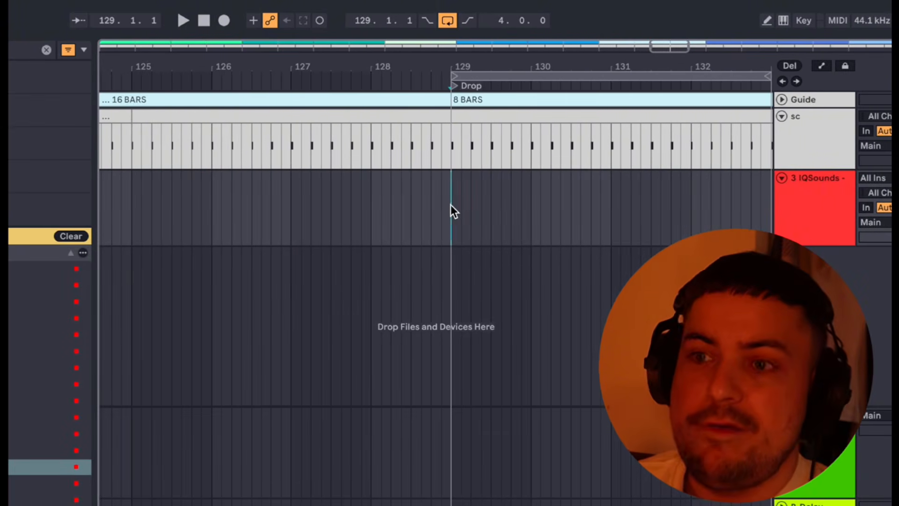
pyautogui.moveTo(451, 205); pyautogui.dragTo(527, 204)
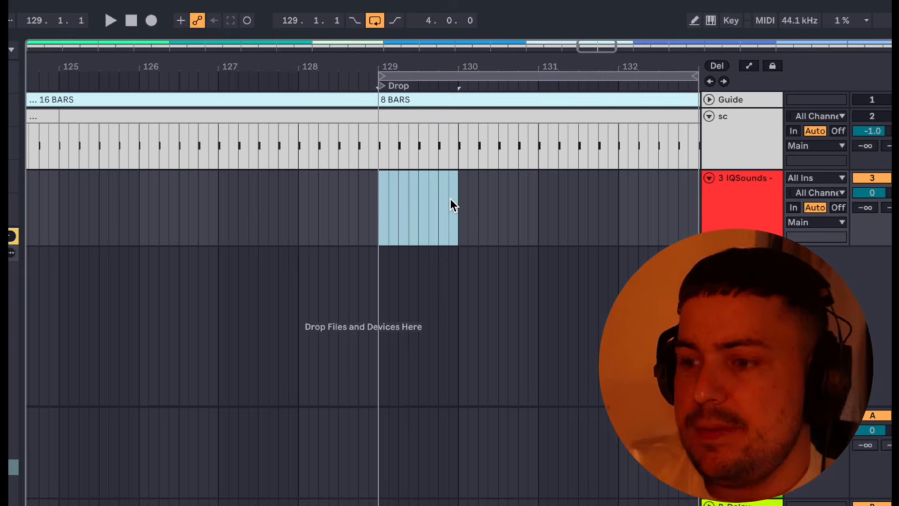
pyautogui.doubleClick(451, 199)
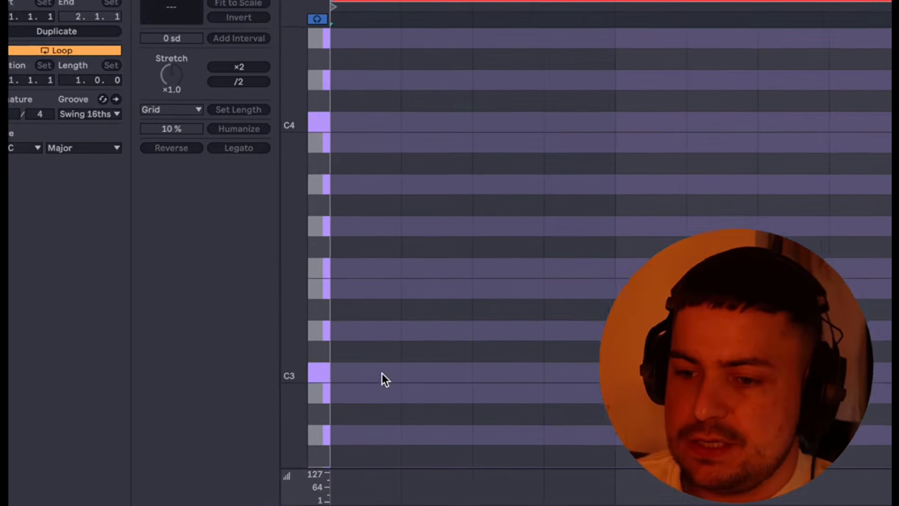
# Draw consecutive C3 notes, each one beat long, across the one-bar kick clip and play it
pyautogui.doubleClick(360, 369)
pyautogui.moveTo(360, 369); pyautogui.dragTo(575, 364)
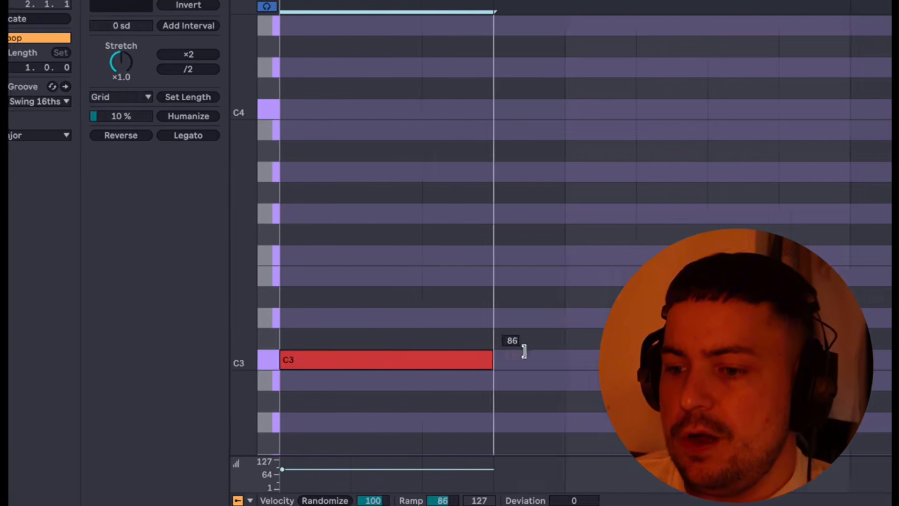
pyautogui.moveTo(524, 352); pyautogui.dragTo(557, 356)
pyautogui.moveTo(562, 392); pyautogui.dragTo(278, 302)
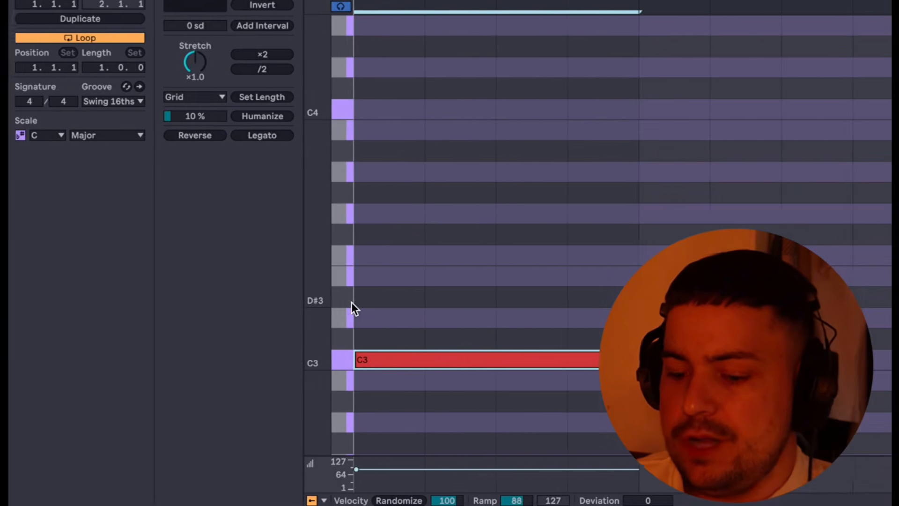
pyautogui.click(358, 305)
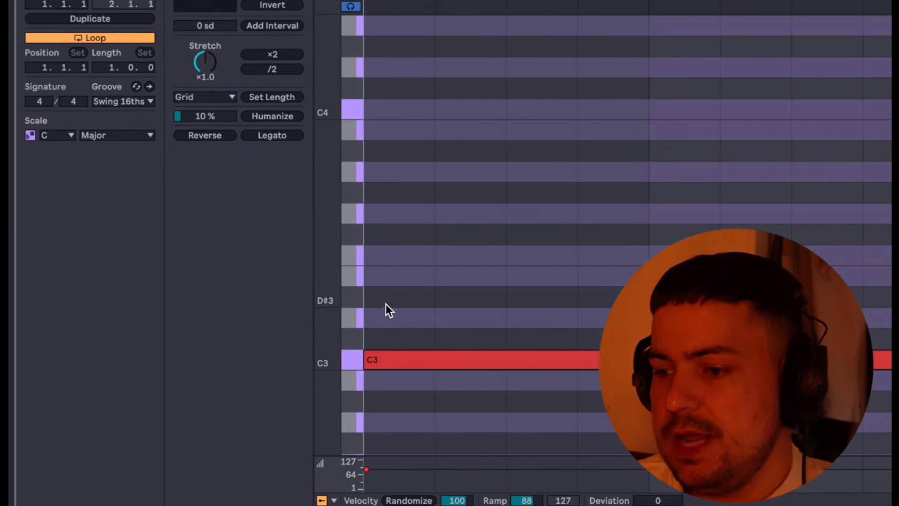
pyautogui.press('space')
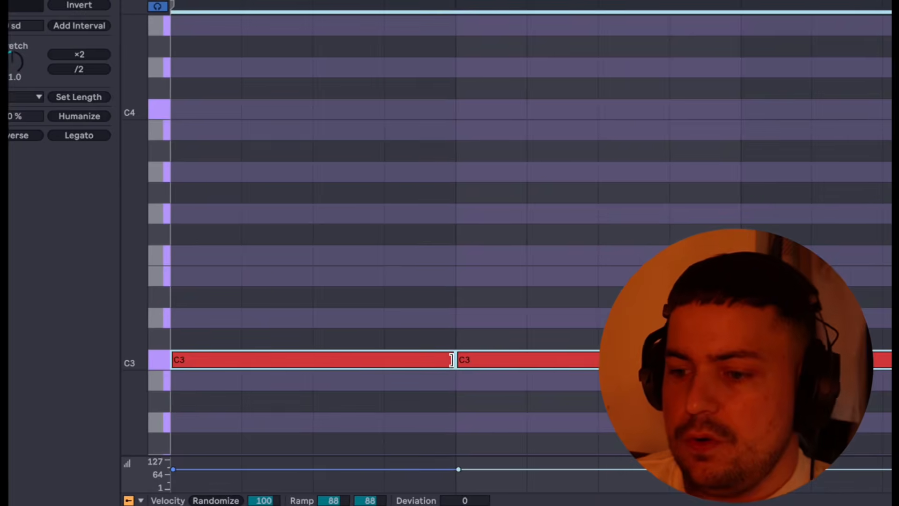
# Shorten all the C3 kick notes together to a tiny sliver at each beat and play the clip
pyautogui.moveTo(515, 362); pyautogui.dragTo(293, 360)
pyautogui.moveTo(361, 360); pyautogui.dragTo(307, 359)
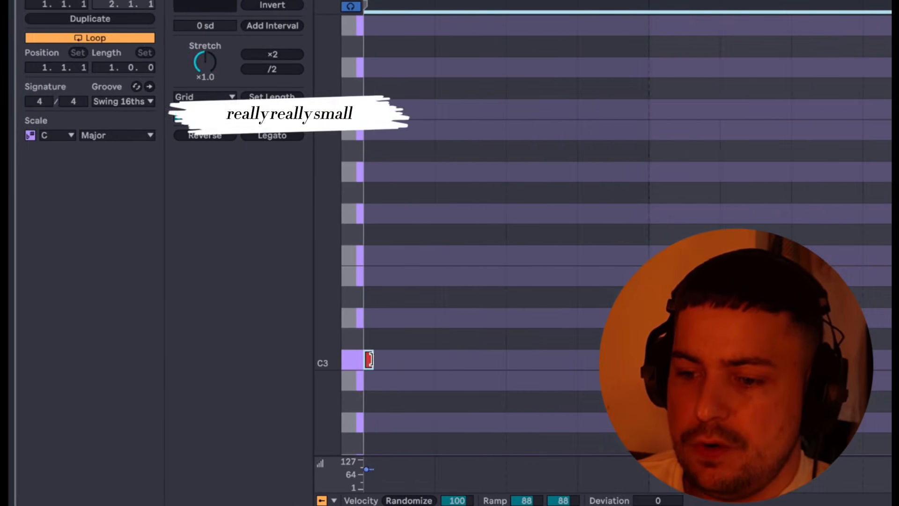
pyautogui.press('space')
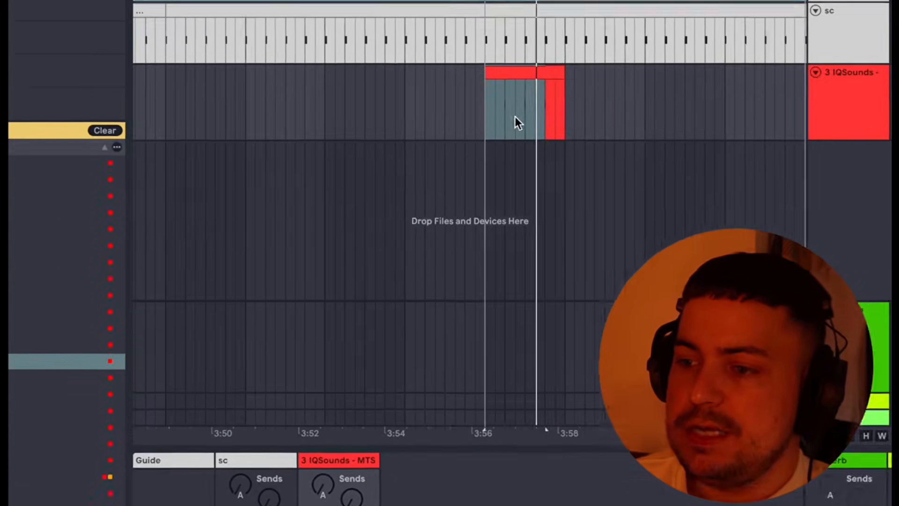
# Loop the one-bar kick clip at bar 129 and adjust the Release of the kick sampler
pyautogui.moveTo(563, 117); pyautogui.dragTo(436, 198)
pyautogui.press('super+l')
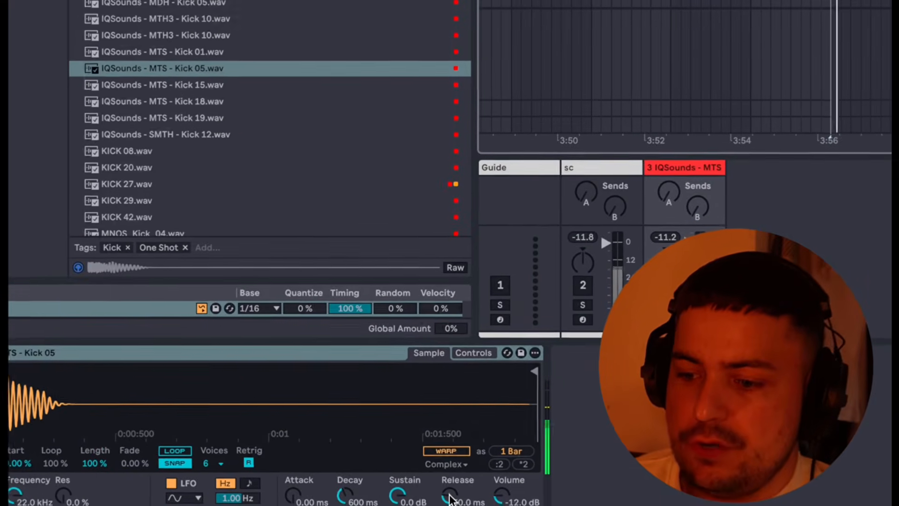
pyautogui.moveTo(450, 498)
pyautogui.mouseDown()
pyautogui.moveTo(450, 459)
pyautogui.moveTo(452, 489)
pyautogui.moveTo(451, 481)
pyautogui.mouseUp()
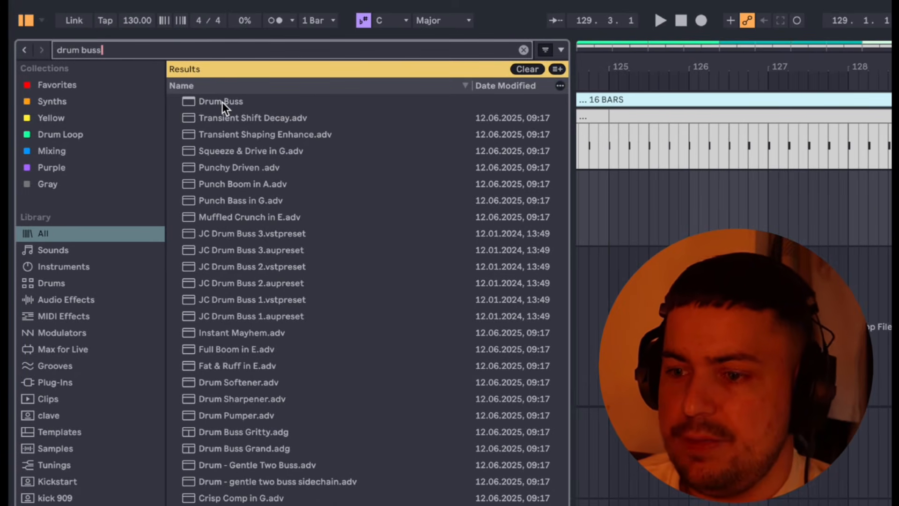
# Load Drum Buss onto the kick track and set the track's volume to about -1.4 dB during playback
pyautogui.click(222, 102)
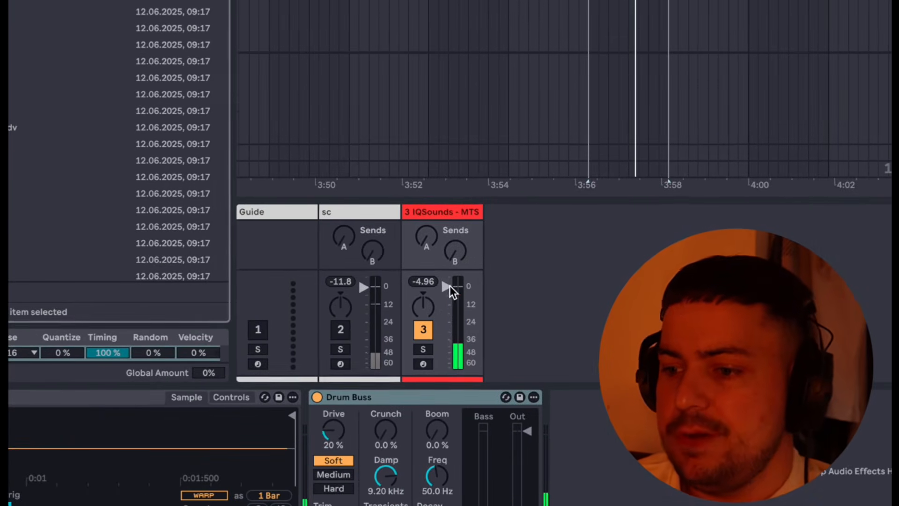
pyautogui.moveTo(450, 285)
pyautogui.mouseDown()
pyautogui.moveTo(450, 304)
pyautogui.moveTo(448, 291)
pyautogui.mouseUp()
pyautogui.press('space')
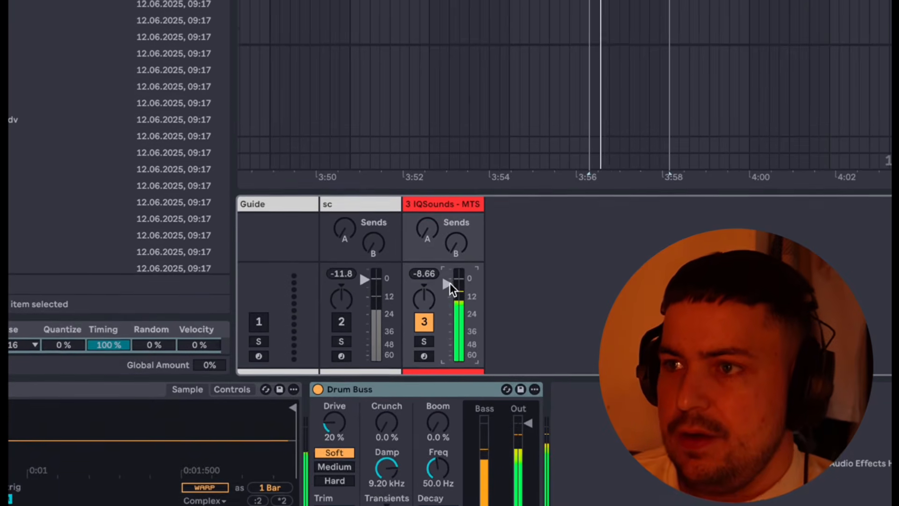
pyautogui.moveTo(448, 286); pyautogui.dragTo(448, 283)
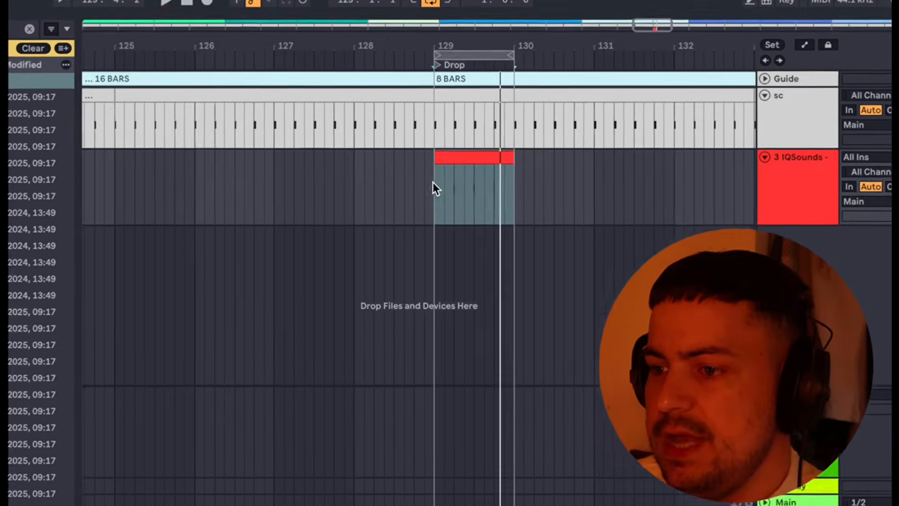
# Duplicate the kick clip to fill the eight bars from 129 to 137, extend the loop over them and play
pyautogui.click(433, 183)
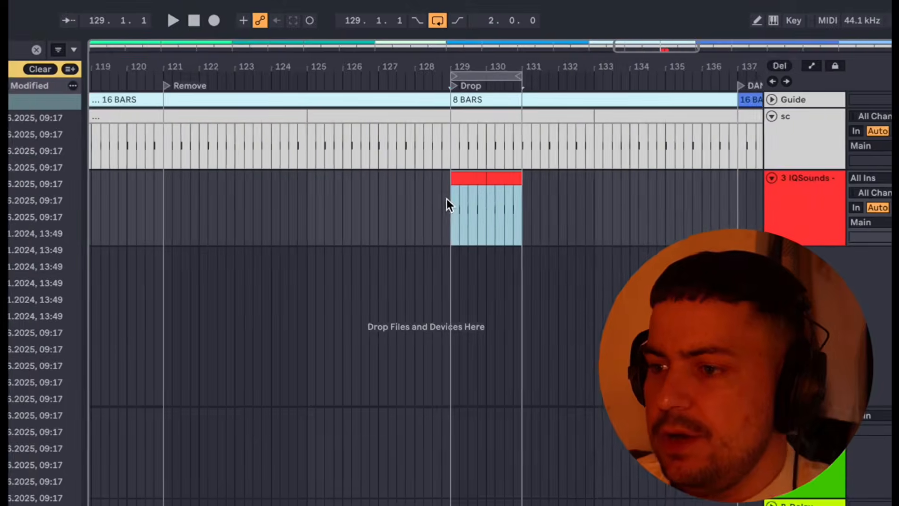
pyautogui.press('super+d')
pyautogui.press('super+d')
pyautogui.press('super+d')
pyautogui.scroll(-4, 461, 202)
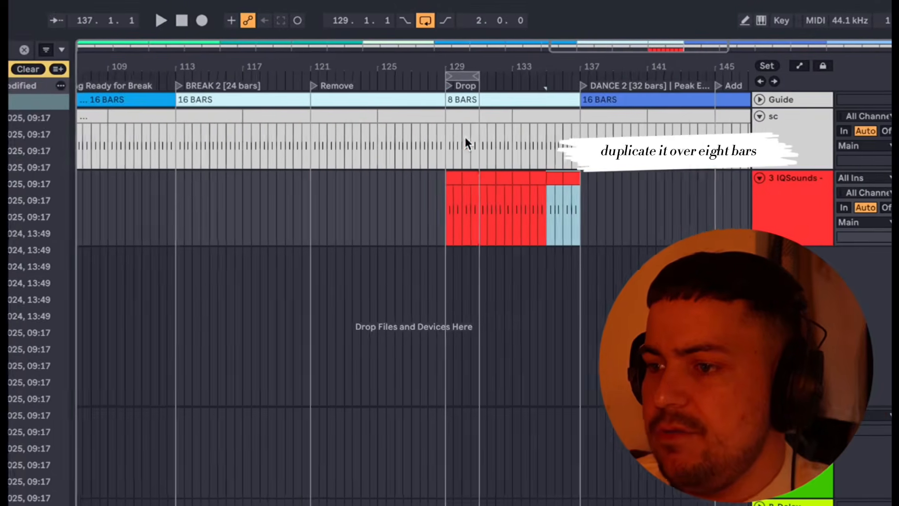
pyautogui.moveTo(488, 76); pyautogui.dragTo(585, 76)
pyautogui.press('space')
# Open the kick clip in the fourth bar of the drop and add an extra kick note just before bar 133
pyautogui.scroll(5, 448, 186)
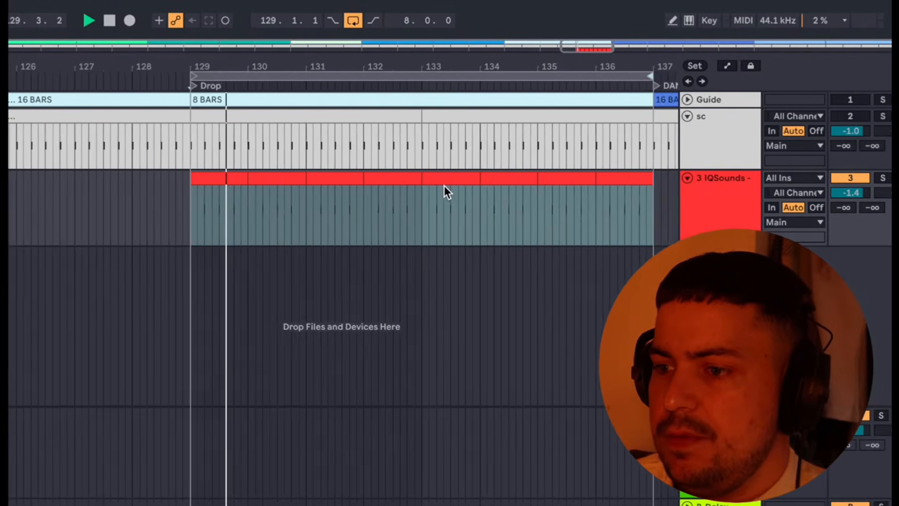
pyautogui.doubleClick(437, 178)
pyautogui.doubleClick(780, 443)
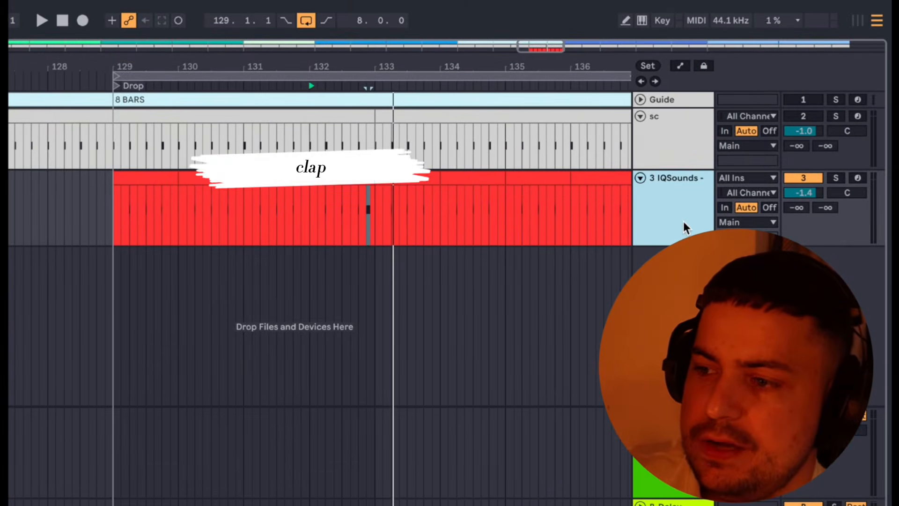
# Insert a new MIDI track below the kick track and rename it "Clap"
pyautogui.hotkey('ctrl', 'shift', 't')
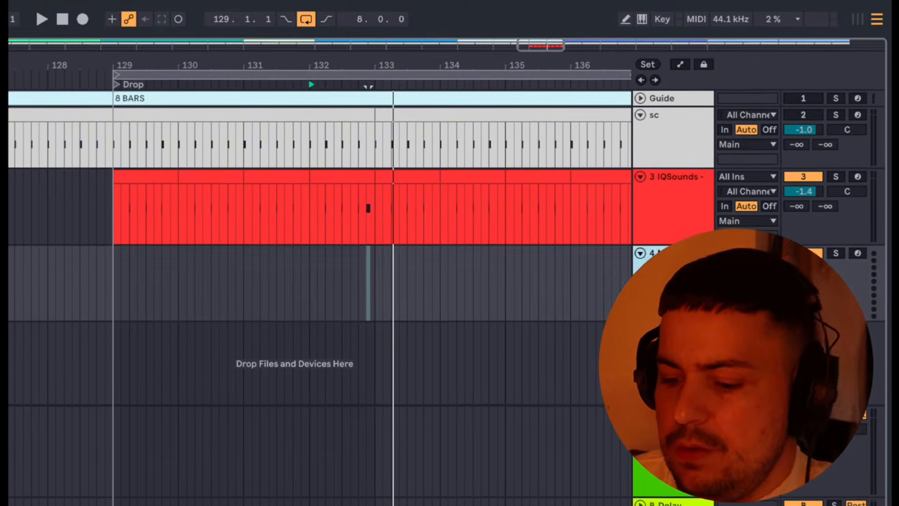
pyautogui.hotkey('ctrl', 'r')
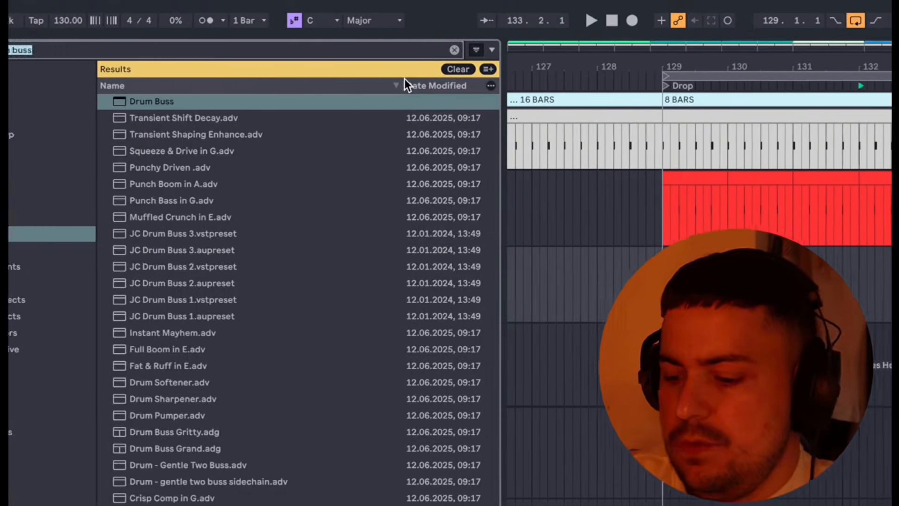
# Search for "clap" within the Favorites collection, audition the Hit Clap samples and choose IQSounds - SM3 - Hit Clap - 03.wav
pyautogui.hotkey('ctrl', 'f')
pyautogui.write('clap')
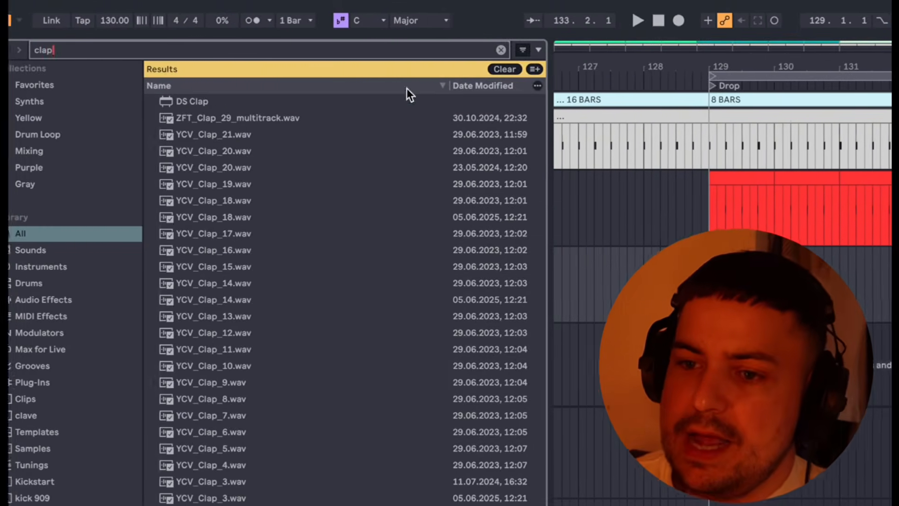
pyautogui.click(44, 86)
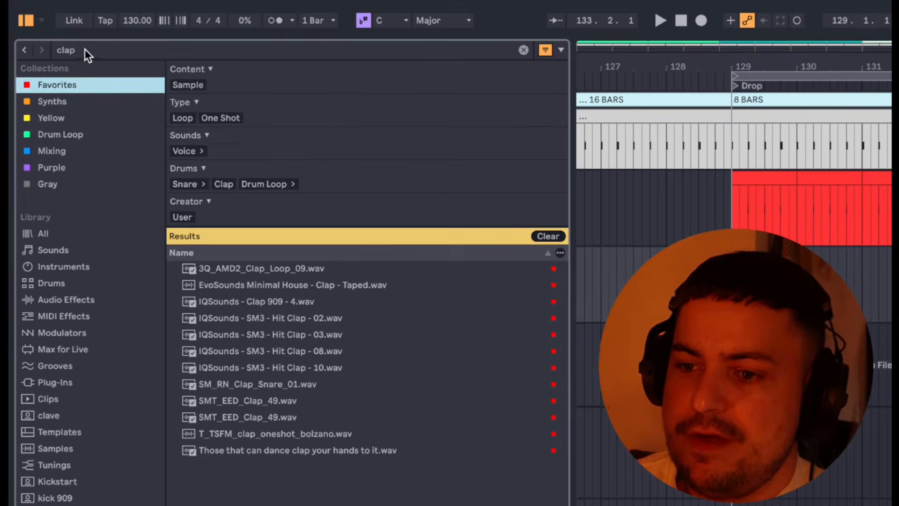
pyautogui.click(284, 367)
pyautogui.click(283, 351)
pyautogui.click(291, 335)
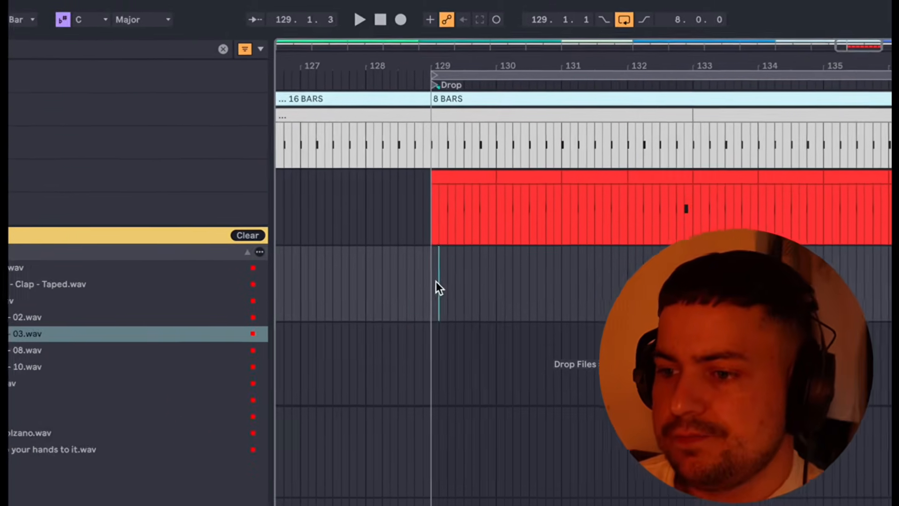
# Create an empty two-bar MIDI clip on the Clap track from bar 129 to bar 131
pyautogui.moveTo(301, 184); pyautogui.dragTo(353, 186)
pyautogui.moveTo(487, 280); pyautogui.dragTo(563, 278)
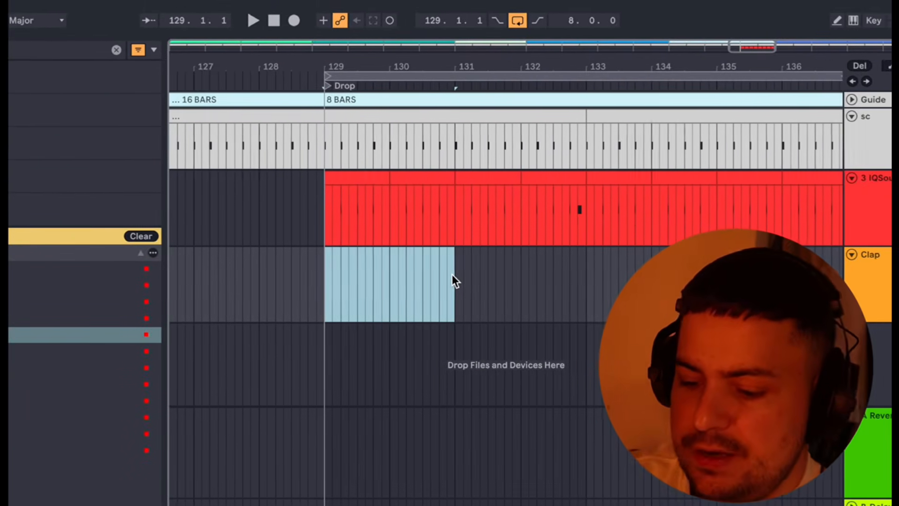
pyautogui.press('super+shift+m')
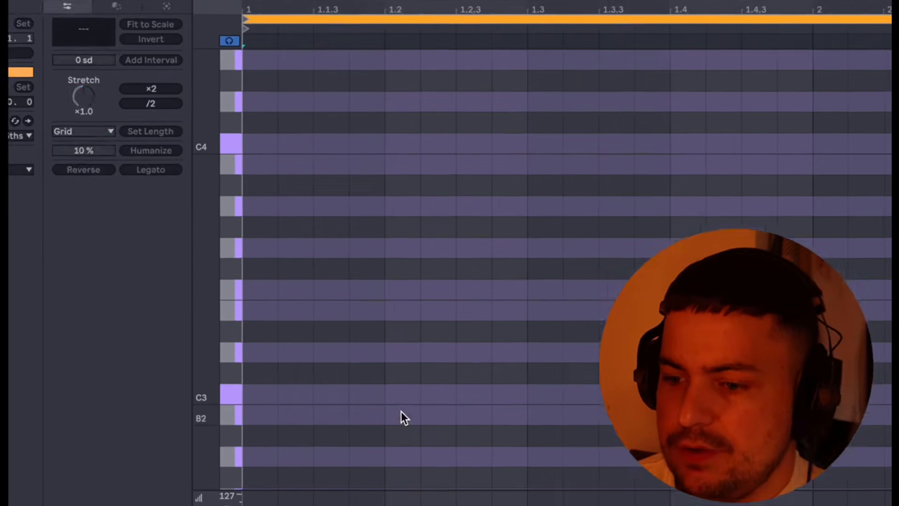
# Add a short C3 clap note on beat 1.2 and duplicate it to every second and fourth beat of the two-bar clip
pyautogui.doubleClick(398, 395)
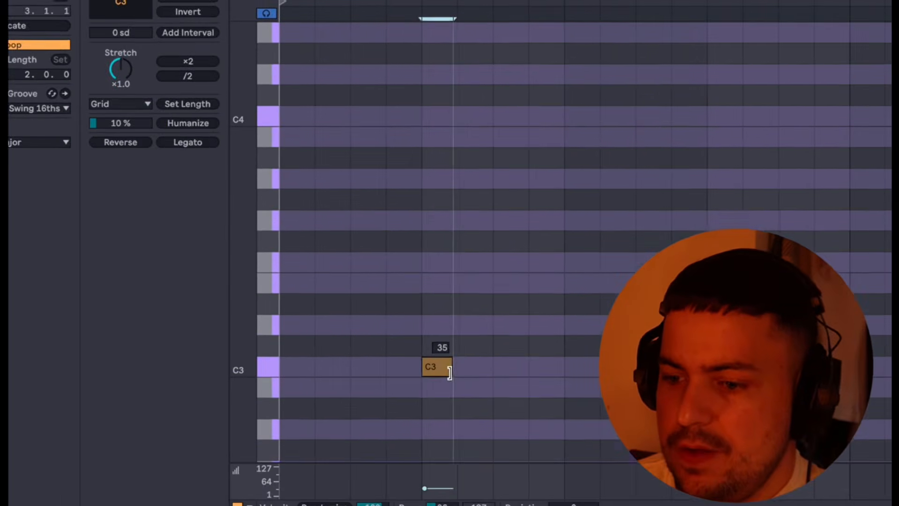
pyautogui.moveTo(443, 360); pyautogui.dragTo(432, 361)
pyautogui.moveTo(511, 390); pyautogui.dragTo(217, 336)
pyautogui.press('super+d')
pyautogui.press('super+d')
pyautogui.press('super+d')
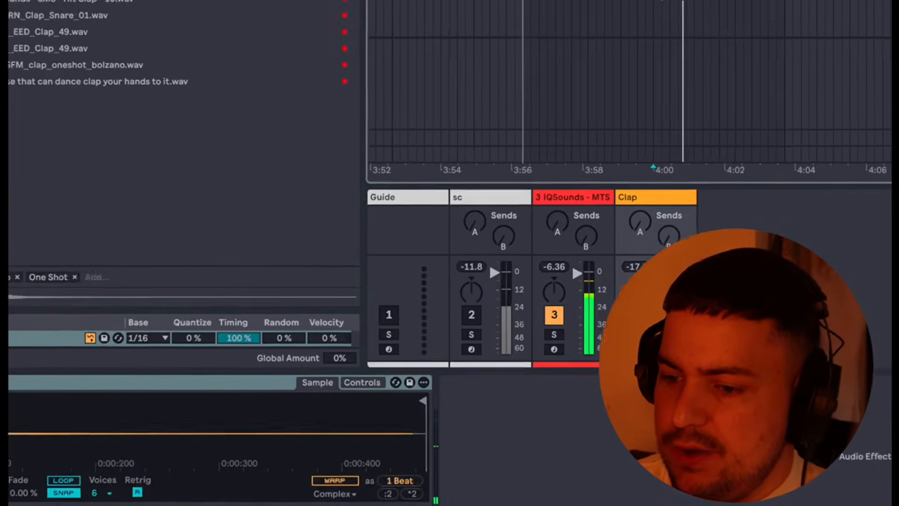
# Duplicate the two-bar clap clip to fill the drop up to bar 137, undoing the surplus copy
pyautogui.press('space')
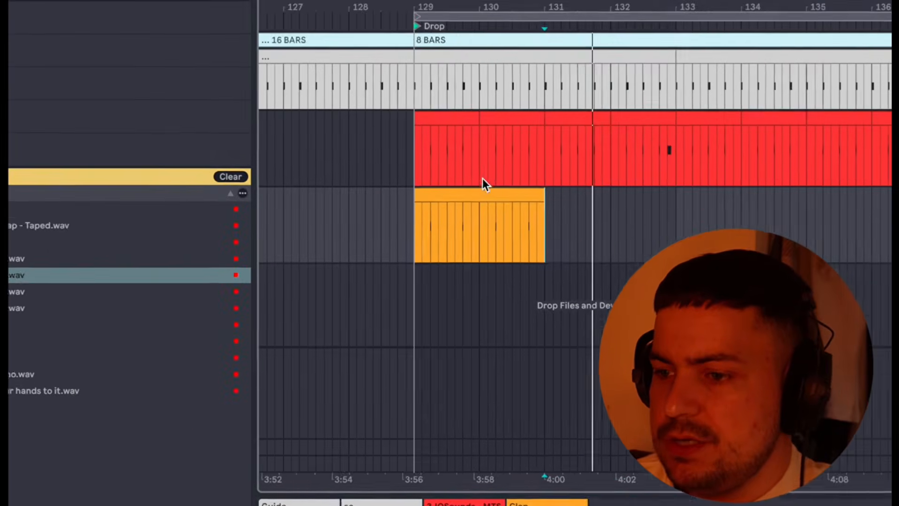
pyautogui.click(454, 249)
pyautogui.press('super+d')
pyautogui.press('super+d')
pyautogui.press('super+d')
pyautogui.press('super+d')
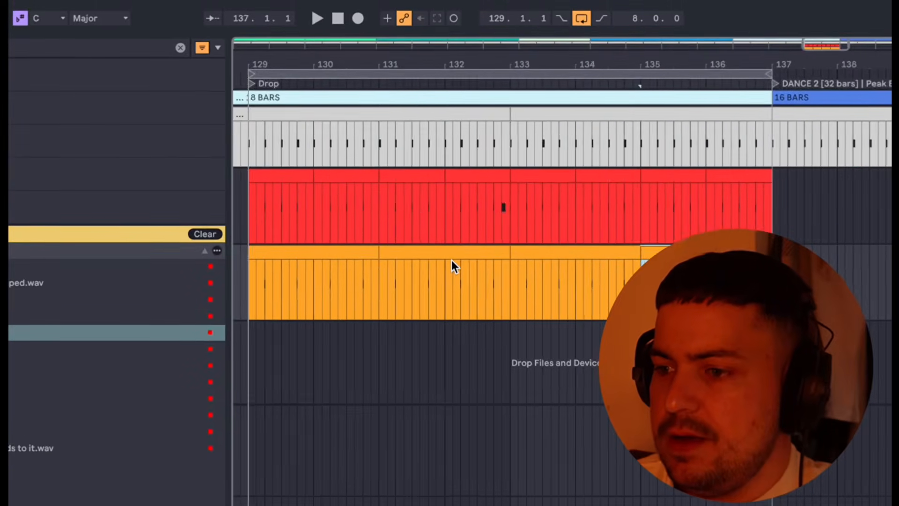
pyautogui.press('super+z')
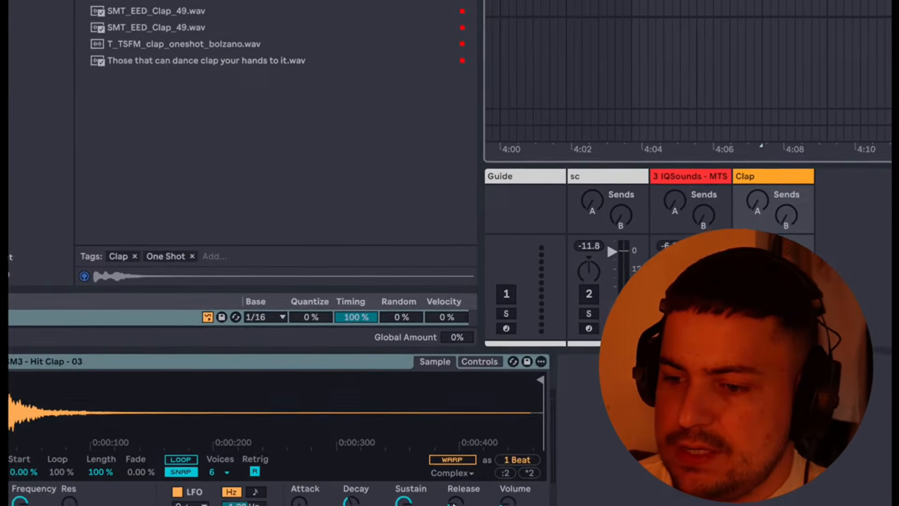
# Adjust the clap sample's release during playback and duplicate the Clap track
pyautogui.press('space')
pyautogui.moveTo(453, 495); pyautogui.dragTo(453, 486)
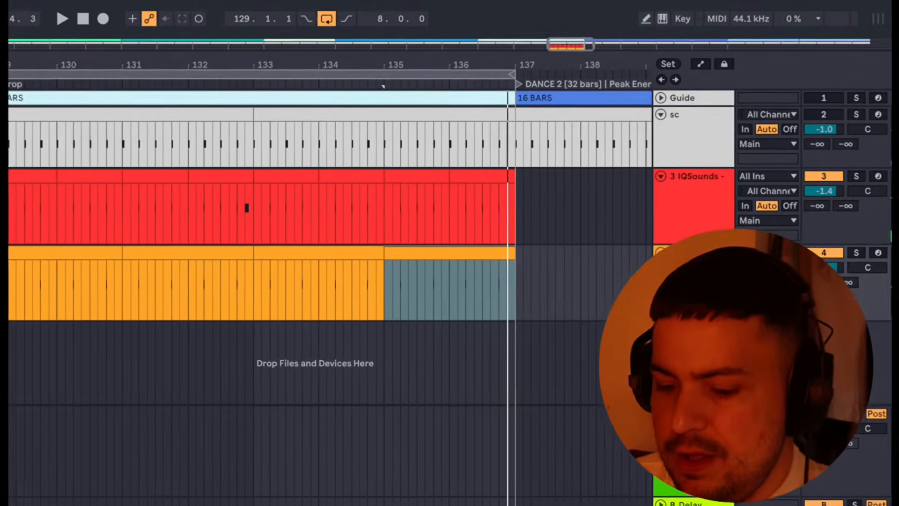
pyautogui.click(675, 253)
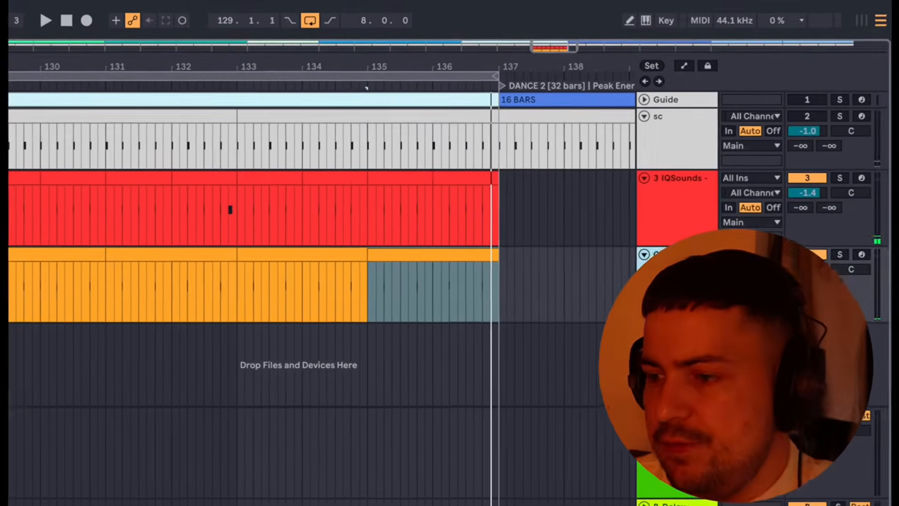
pyautogui.press('super+d')
# Audition other clap samples for the duplicated track, reversing the name sort, and choose IQSounds - SM3 - Hit Clap - 02.wav
pyautogui.press('Down')
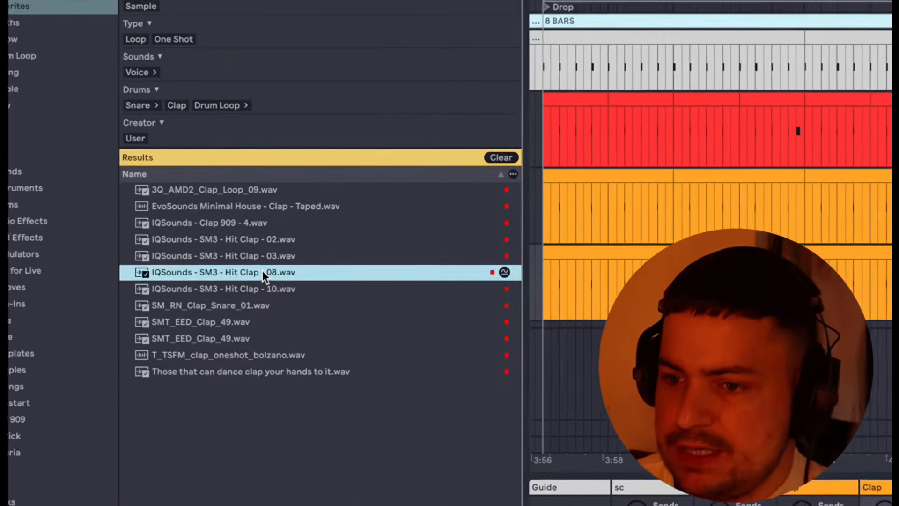
pyautogui.press('Down')
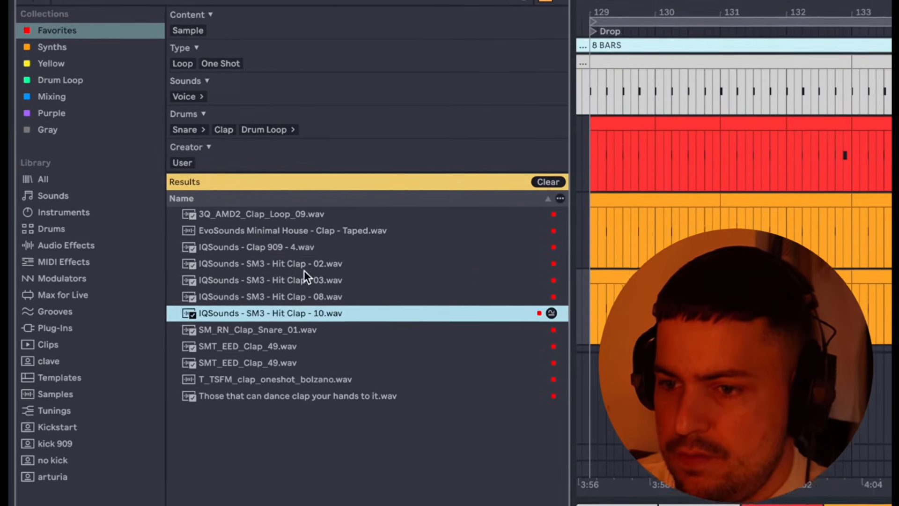
pyautogui.click(304, 266)
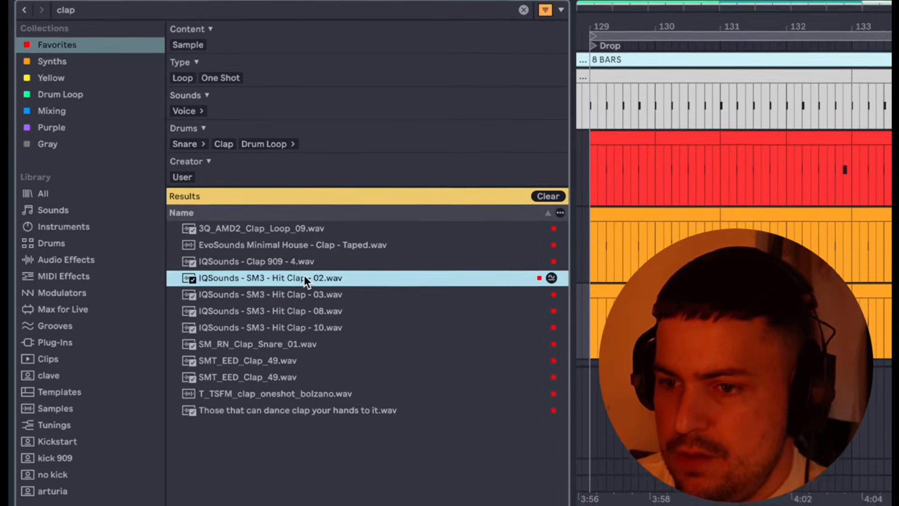
pyautogui.click(283, 233)
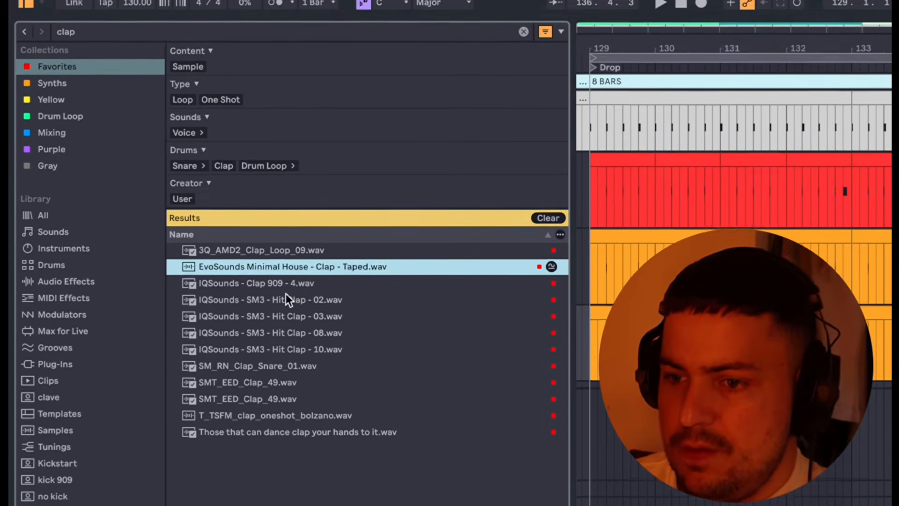
pyautogui.click(285, 306)
pyautogui.click(277, 290)
pyautogui.click(279, 242)
pyautogui.click(275, 366)
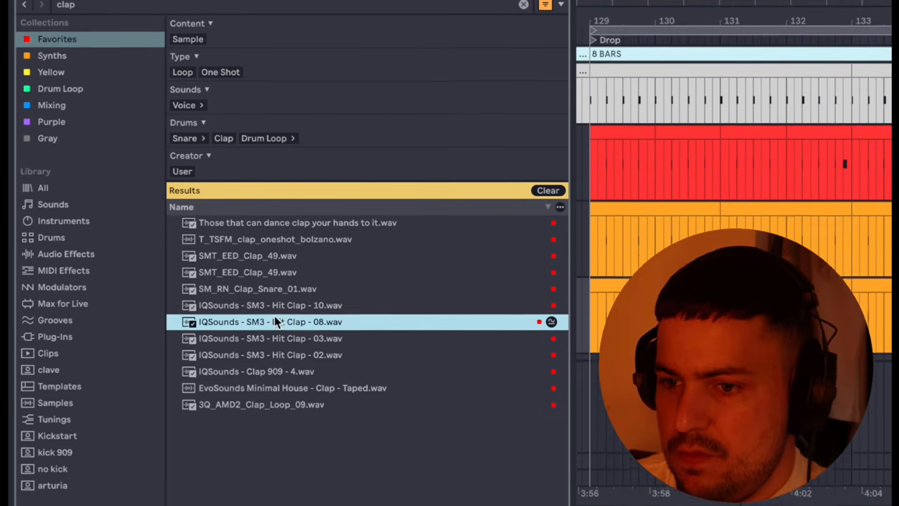
pyautogui.click(279, 399)
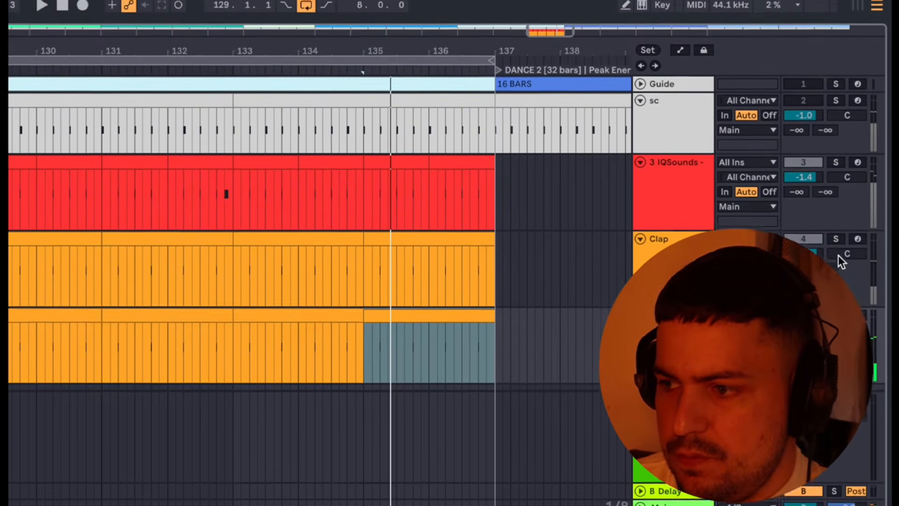
# Compare the two clap layers by soloing and unsoloing the first Clap track, and play the drop from bar 129
pyautogui.click(837, 199)
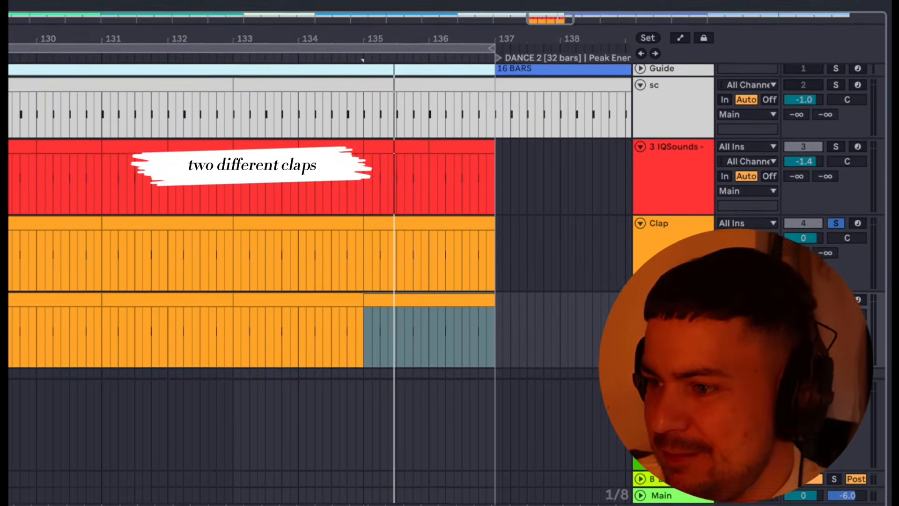
pyautogui.click(836, 214)
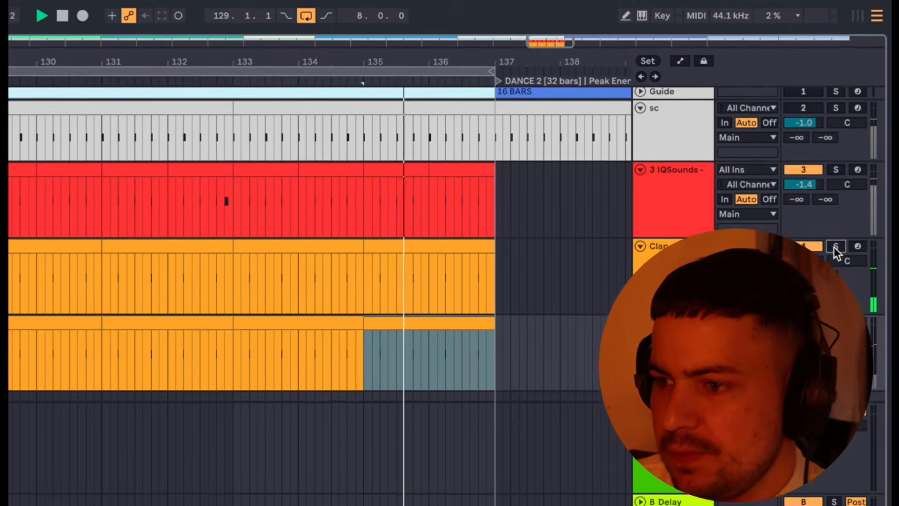
pyautogui.scroll(-5, 475, 284)
pyautogui.scroll(-2, 400, 283)
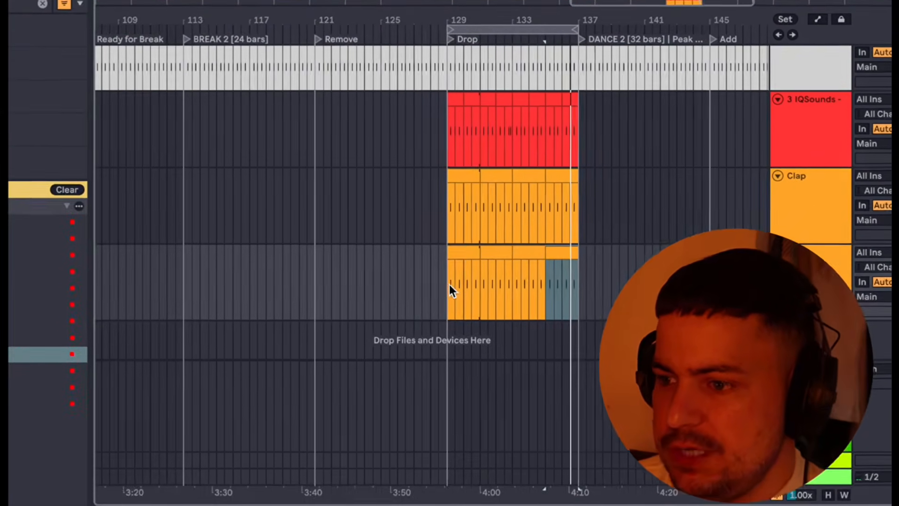
pyautogui.moveTo(448, 285); pyautogui.dragTo(579, 286)
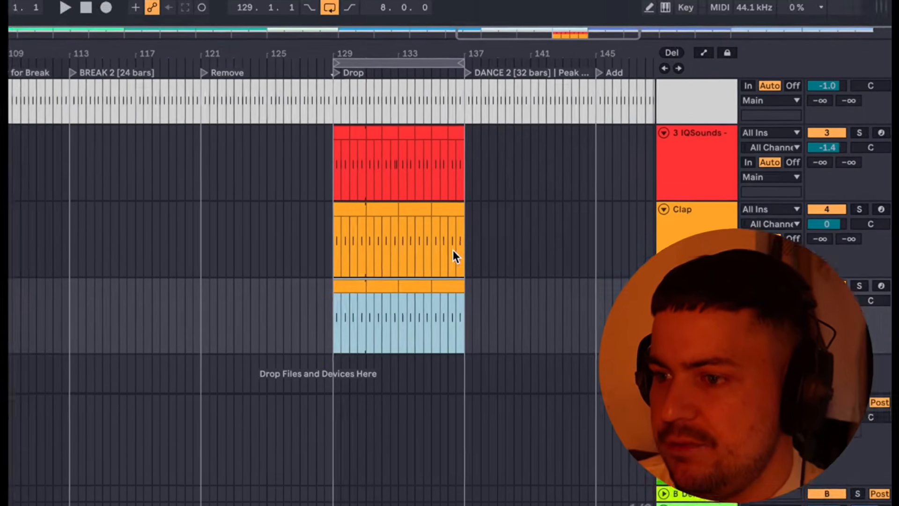
pyautogui.moveTo(445, 219); pyautogui.dragTo(324, 216)
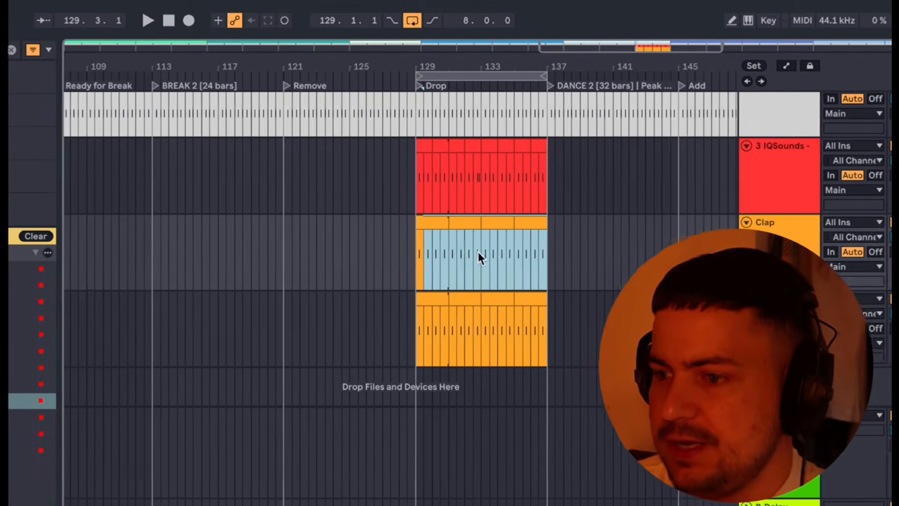
pyautogui.press('space')
# Insert a MIDI track below the claps, audition the TPS - Motion percussion loops and load TPS - Motion - Perc Loop 20 (126 BPM).wav
pyautogui.click(716, 323)
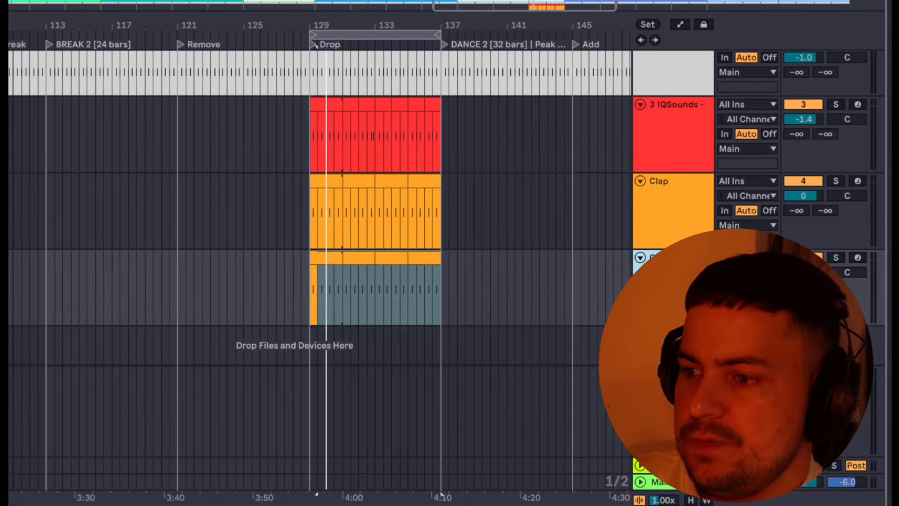
pyautogui.hotkey('ctrl', 'shift', 't')
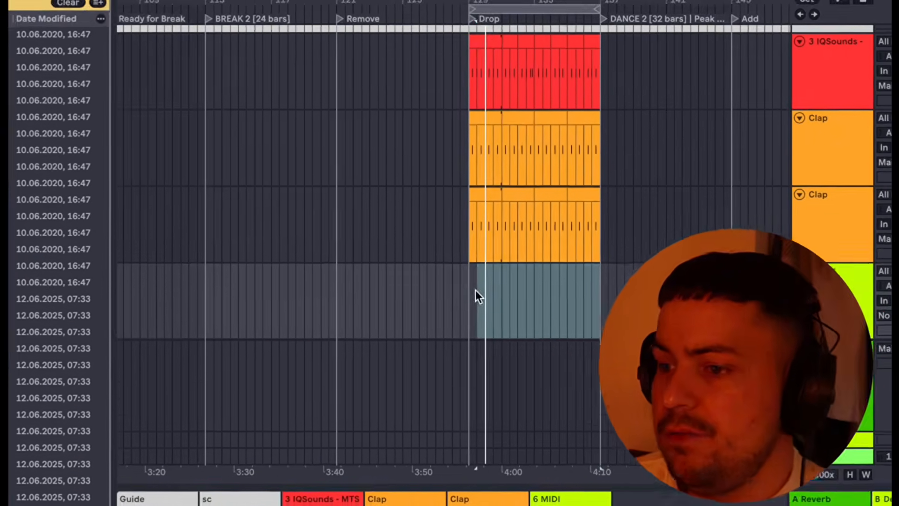
pyautogui.click(312, 296)
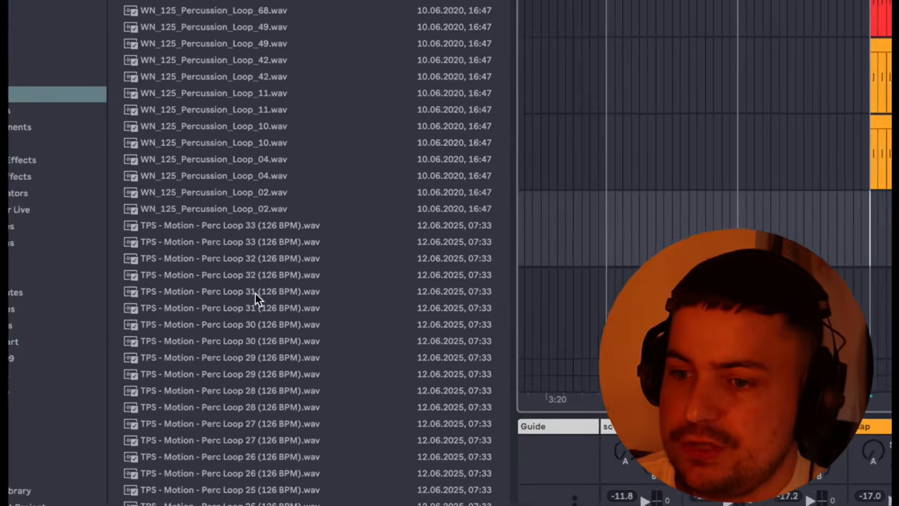
pyautogui.click(297, 289)
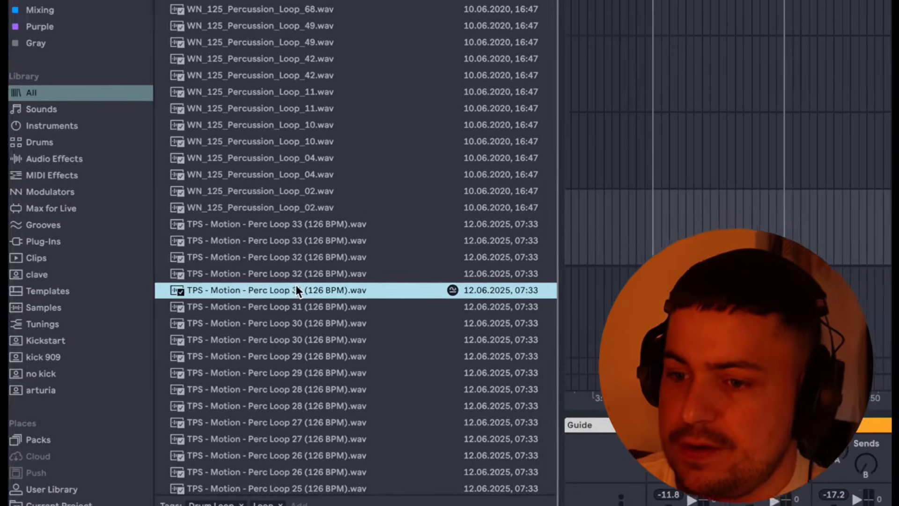
pyautogui.scroll(-3, 296, 315)
pyautogui.click(297, 312)
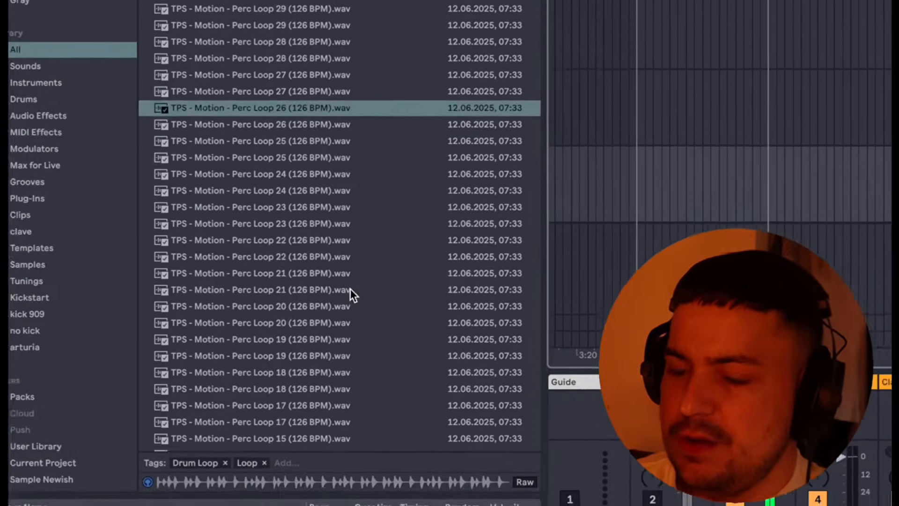
pyautogui.click(347, 307)
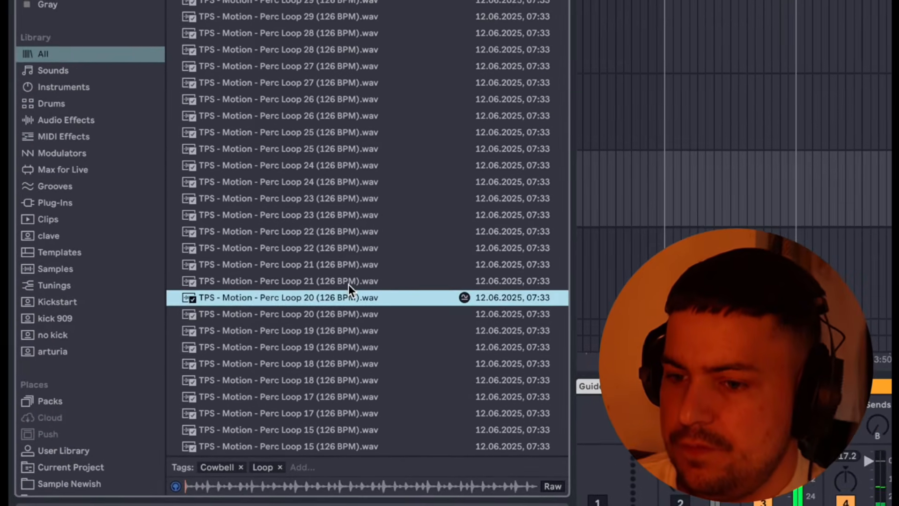
pyautogui.scroll(-3, 334, 287)
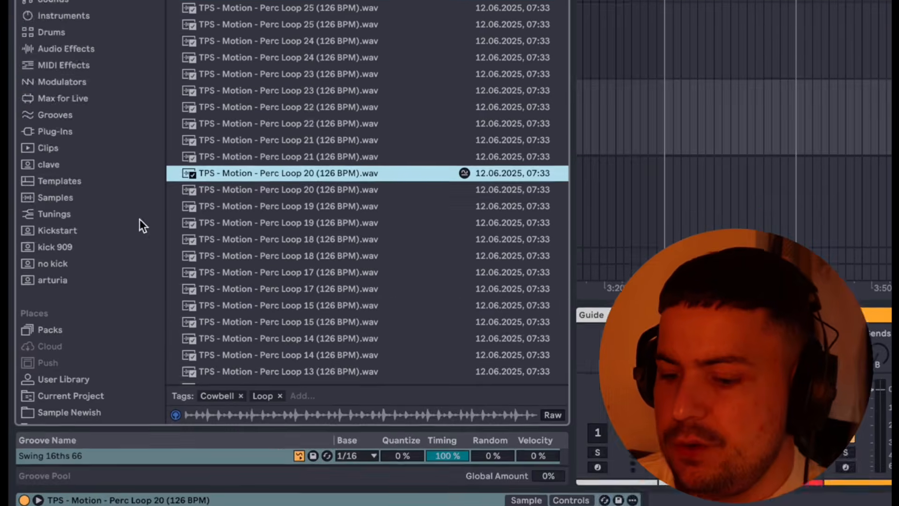
# Search for "sting", add the Sting pattern generator before the sliced percussion loop and play the result
pyautogui.press('super+f')
pyautogui.write('sting')
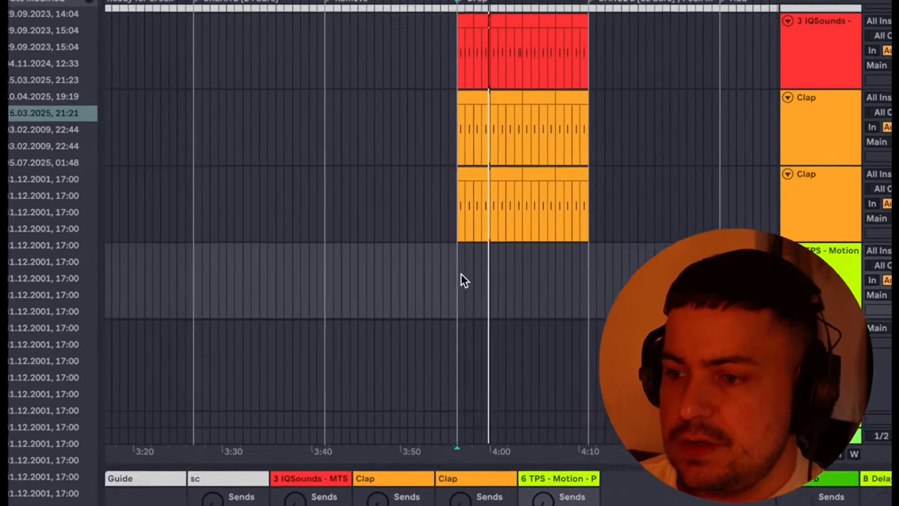
pyautogui.press('space')
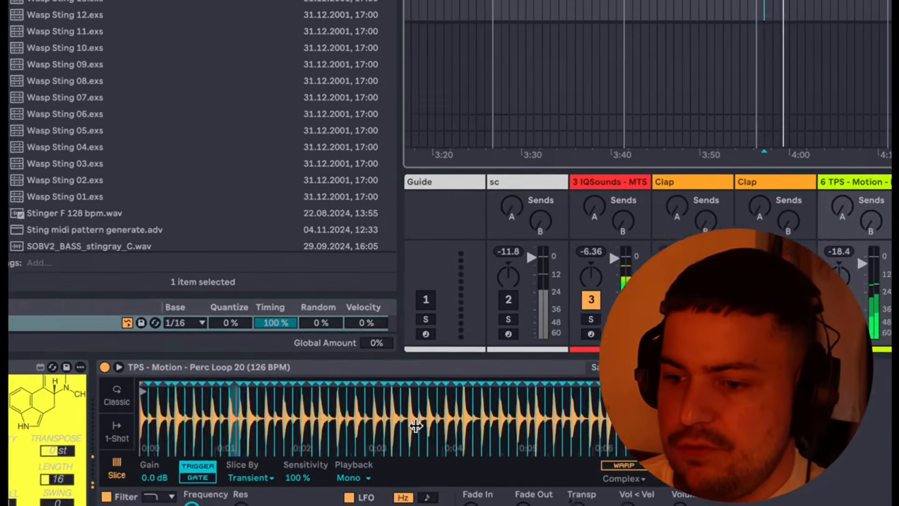
pyautogui.hscroll(-5, 395, 416)
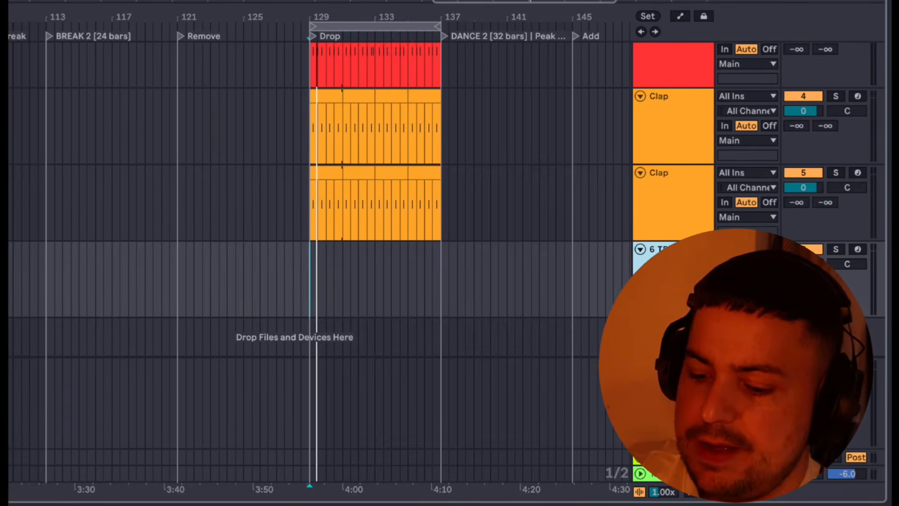
# Insert a new MIDI track and set its MIDI input to the TPS - Motion percussion track
pyautogui.hotkey('ctrl', 'shift', 't')
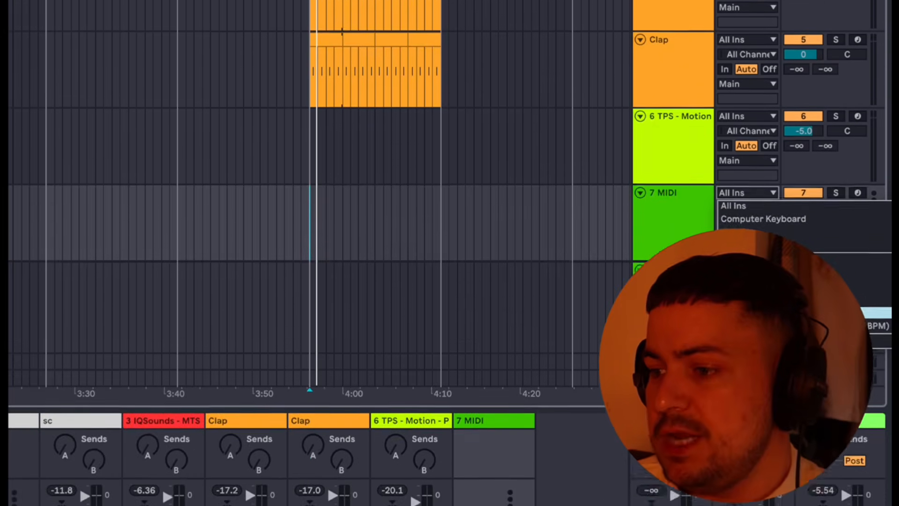
pyautogui.click(773, 420)
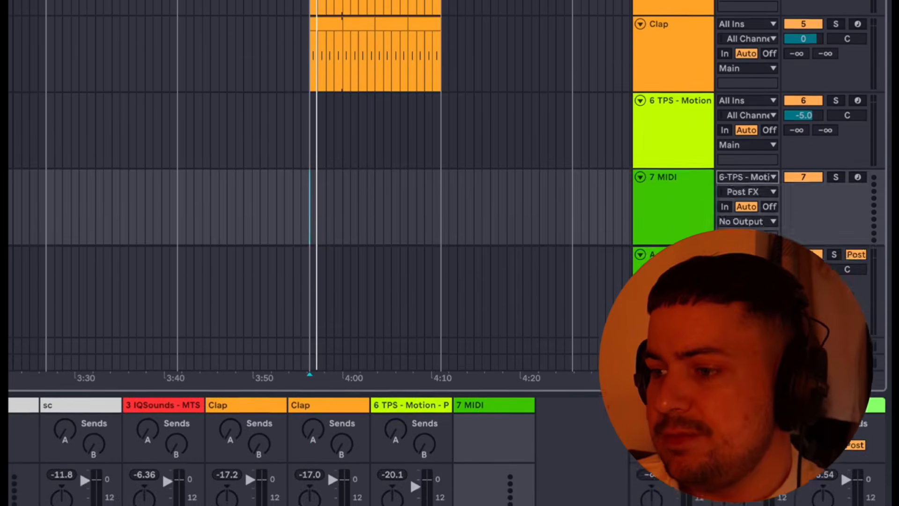
pyautogui.click(677, 224)
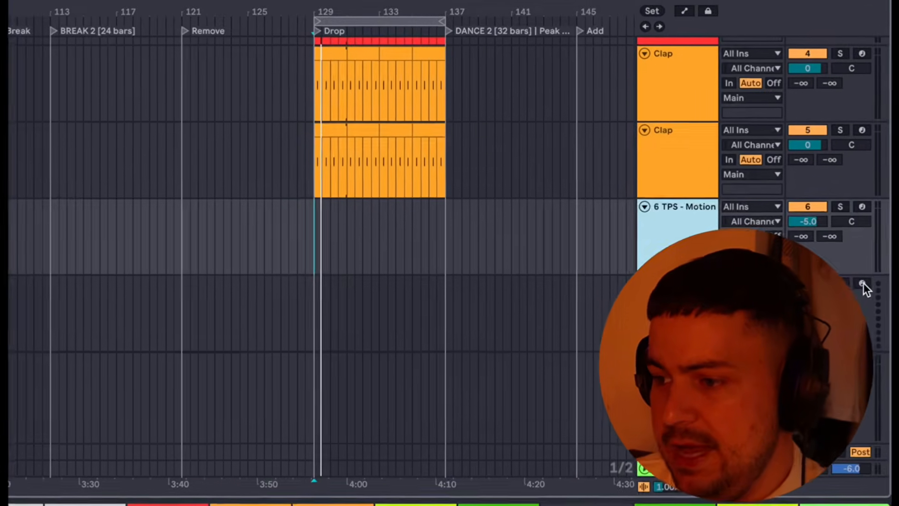
# Arm the new MIDI track for recording and extend the loop from bar 129 to nine bars
pyautogui.click(879, 267)
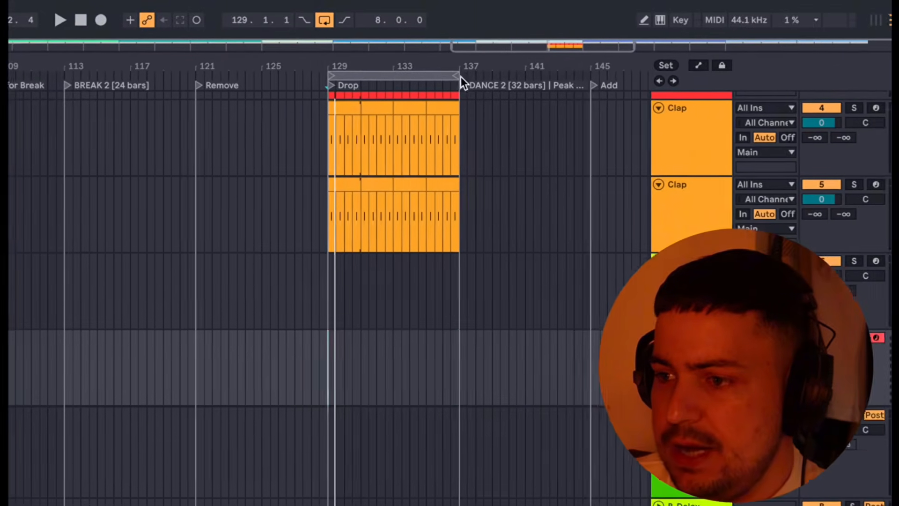
pyautogui.moveTo(498, 74); pyautogui.dragTo(513, 75)
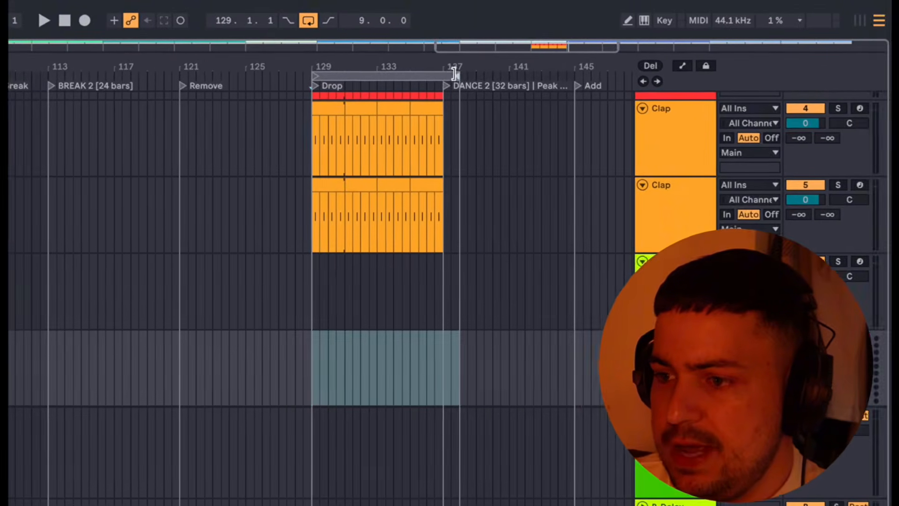
# Record the generated percussion pattern onto the new MIDI track, starting just before the drop at bar 129
pyautogui.click(390, 281)
pyautogui.press('F9')
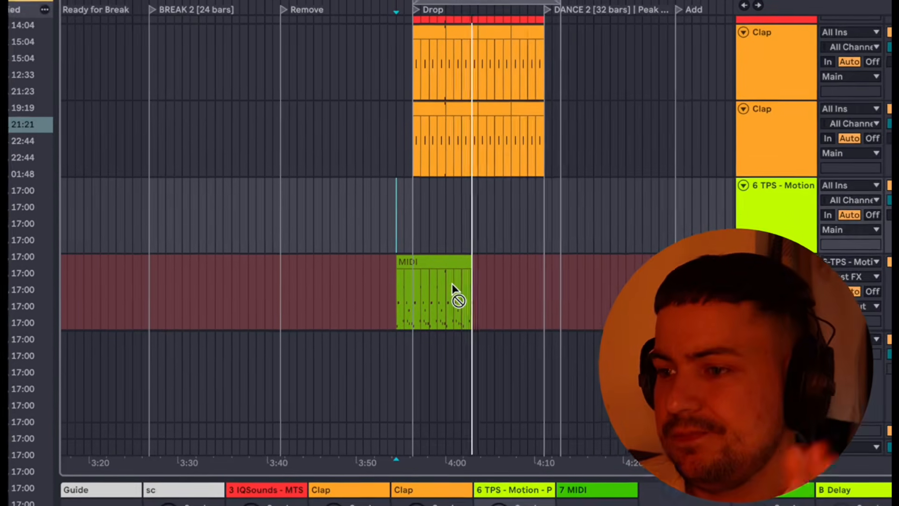
pyautogui.press('space')
# Duplicate the recorded notes from bars 129 to 133 to fill the eight-bar drop and consolidate them into one clip
pyautogui.click(476, 288)
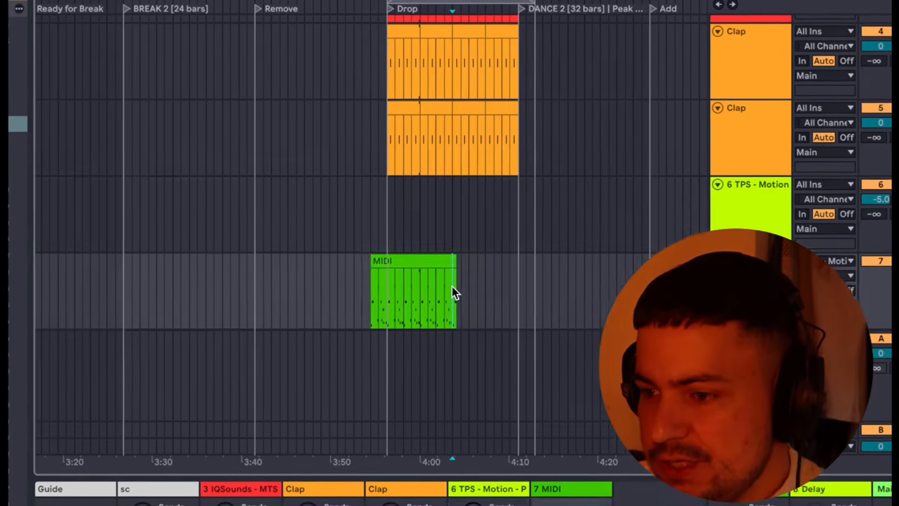
pyautogui.scroll(-2, 480, 284)
pyautogui.scroll(3, 455, 282)
pyautogui.moveTo(448, 271); pyautogui.dragTo(344, 263)
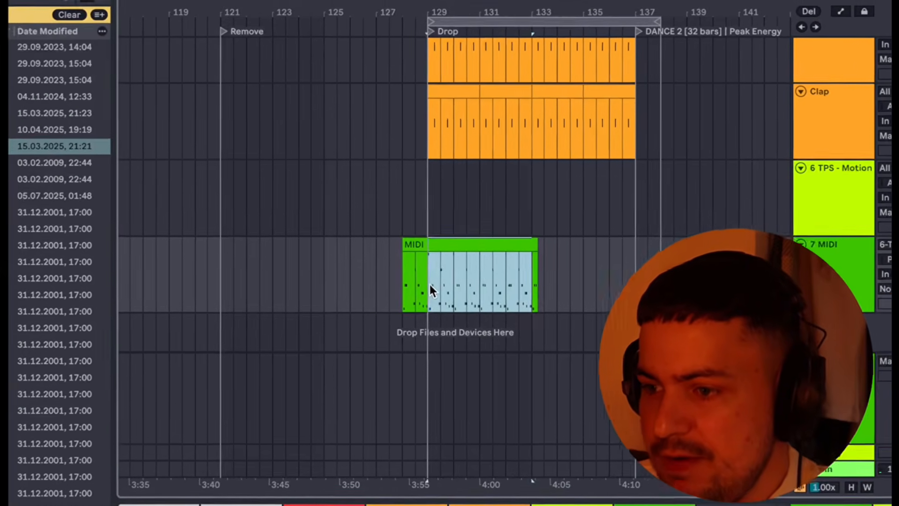
pyautogui.press('super+d')
pyautogui.moveTo(432, 279); pyautogui.dragTo(642, 263)
pyautogui.press('super+j')
# Randomize the velocities of all notes in the consolidated percussion MIDI clip
pyautogui.doubleClick(428, 282)
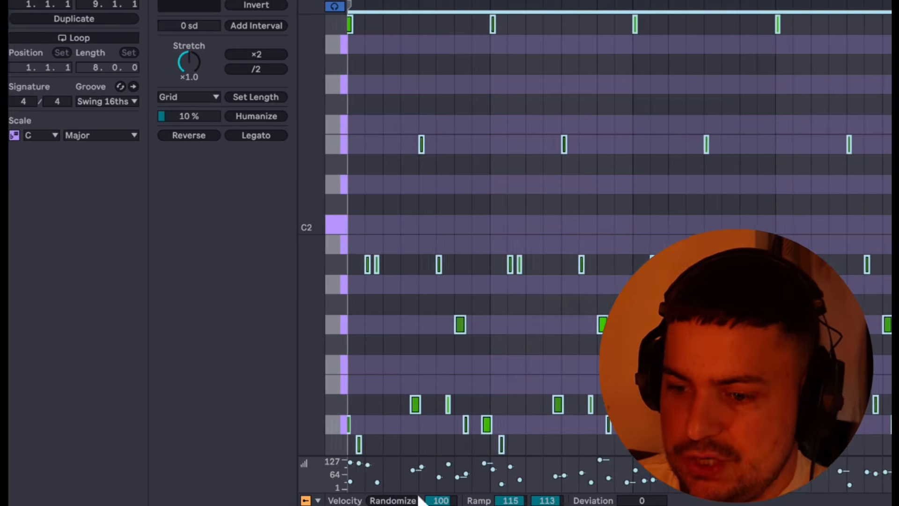
pyautogui.scroll(5, 458, 478)
pyautogui.scroll(-5, 449, 476)
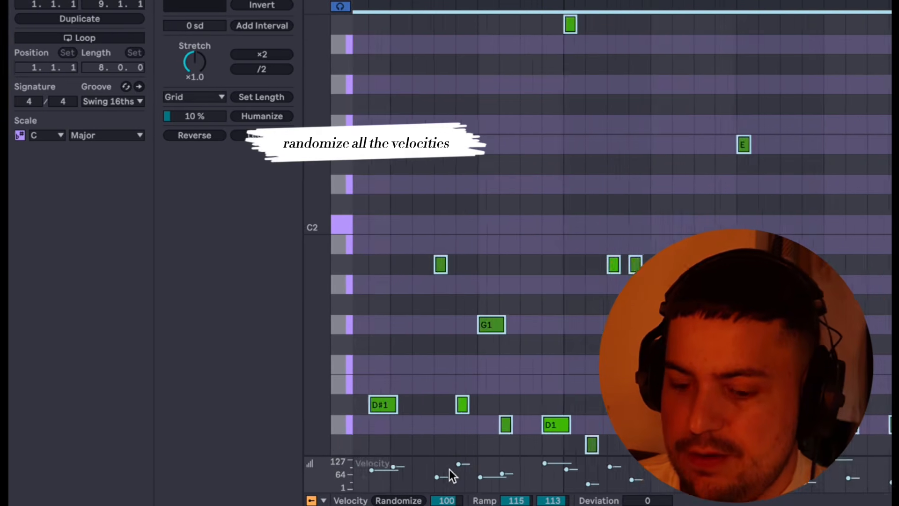
pyautogui.click(415, 500)
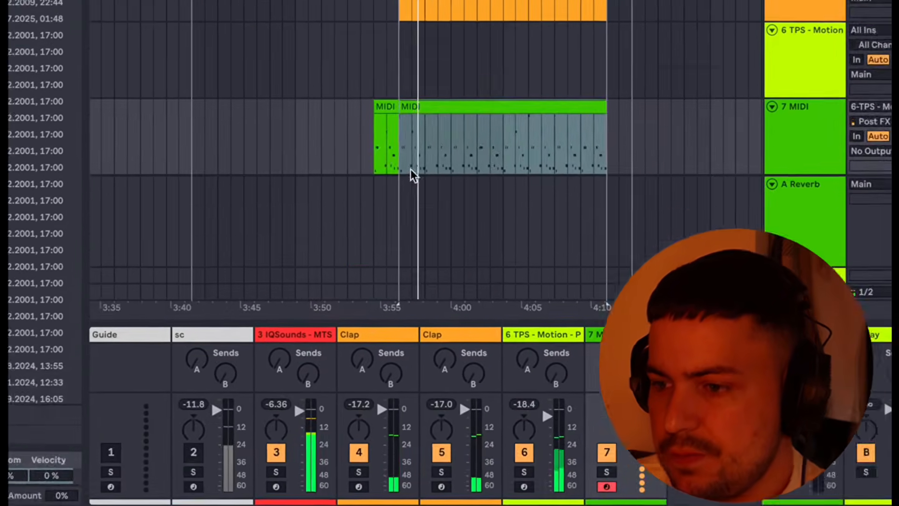
# Delete the leftover recorded MIDI clip before bar 129, select the remaining eight-bar clip and stop playback
pyautogui.moveTo(620, 8); pyautogui.dragTo(598, 1)
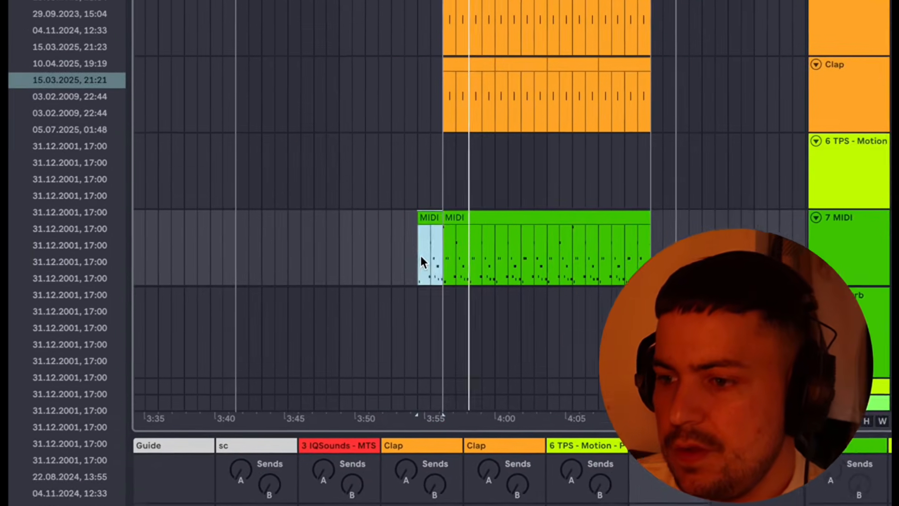
pyautogui.press('Delete')
pyautogui.moveTo(469, 283); pyautogui.dragTo(674, 274)
pyautogui.press('space')
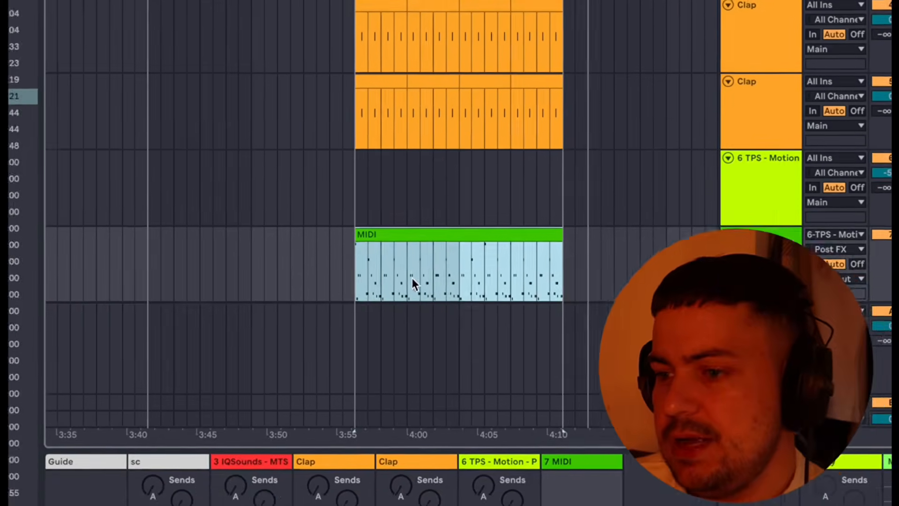
# Load Kickstart 2 onto the recorded MIDI track and close its window
pyautogui.scroll(-2, 347, 300)
pyautogui.moveTo(290, 298); pyautogui.dragTo(392, 300)
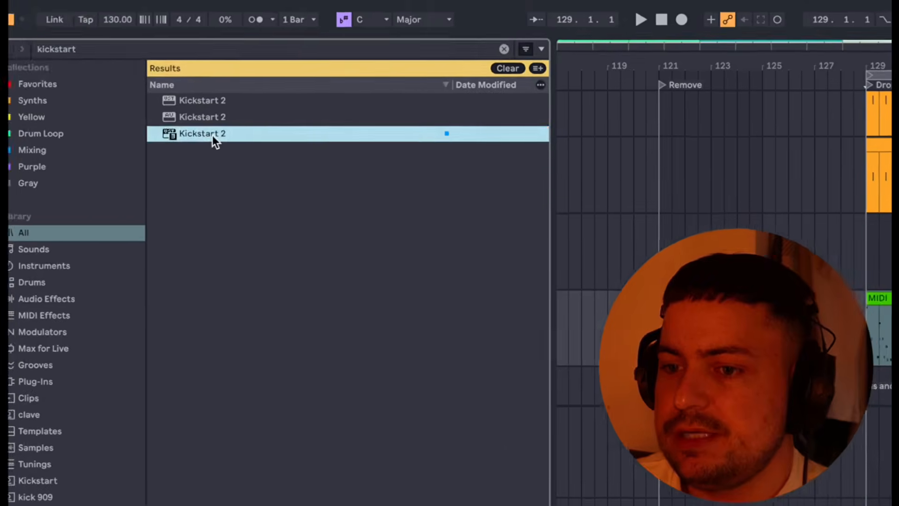
pyautogui.doubleClick(212, 134)
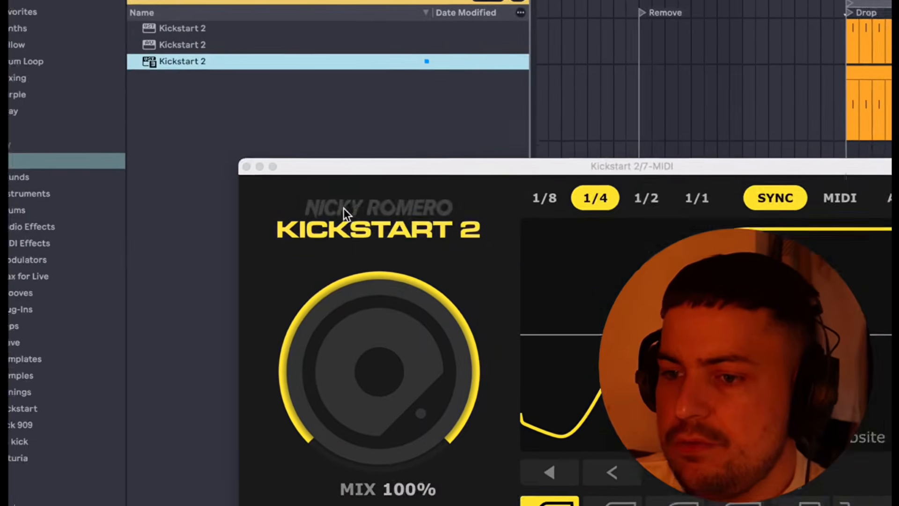
pyautogui.click(247, 166)
# Move the eight-bar MIDI clip up to the TPS - Motion track and delete the emptied MIDI track
pyautogui.click(477, 283)
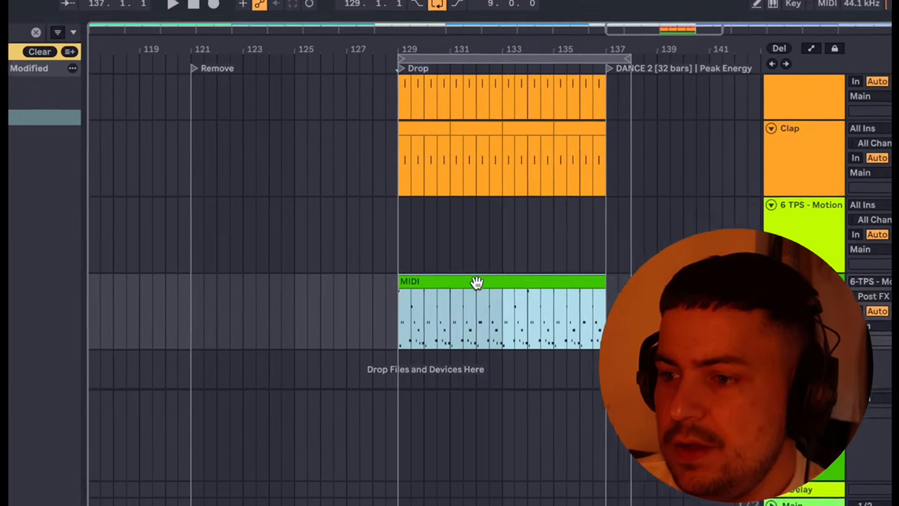
pyautogui.moveTo(477, 283); pyautogui.dragTo(478, 254)
pyautogui.click(805, 282)
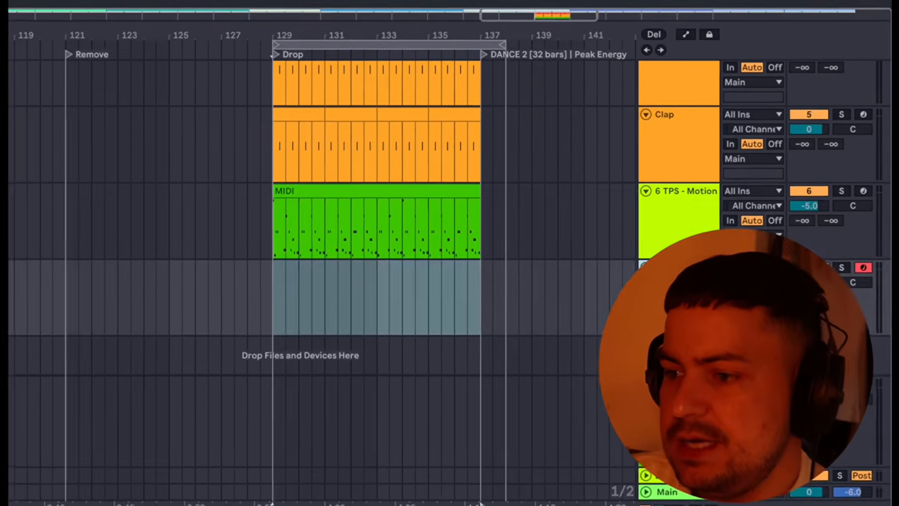
pyautogui.press('Delete')
# Play the drop with the moved clip and lower the TPS - Motion track's volume to -6.9 dB
pyautogui.click(431, 190)
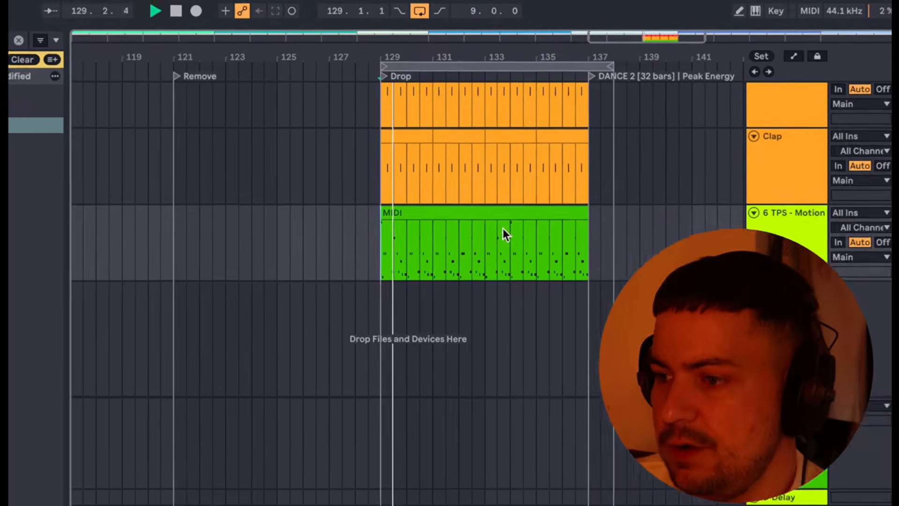
pyautogui.press('space')
pyautogui.moveTo(821, 233); pyautogui.dragTo(821, 251)
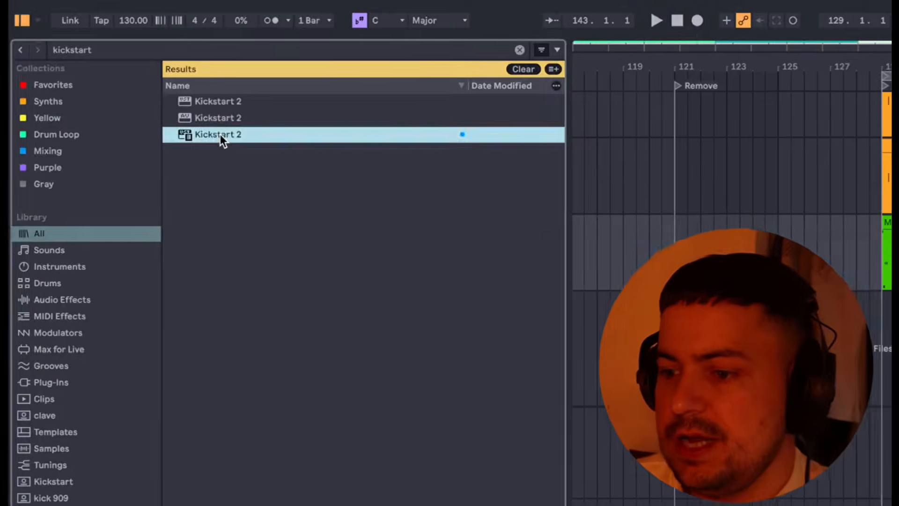
# Add Kickstart 2 to the TPS - Motion track, set its mix to 60% and choose the second ducking curve
pyautogui.doubleClick(220, 134)
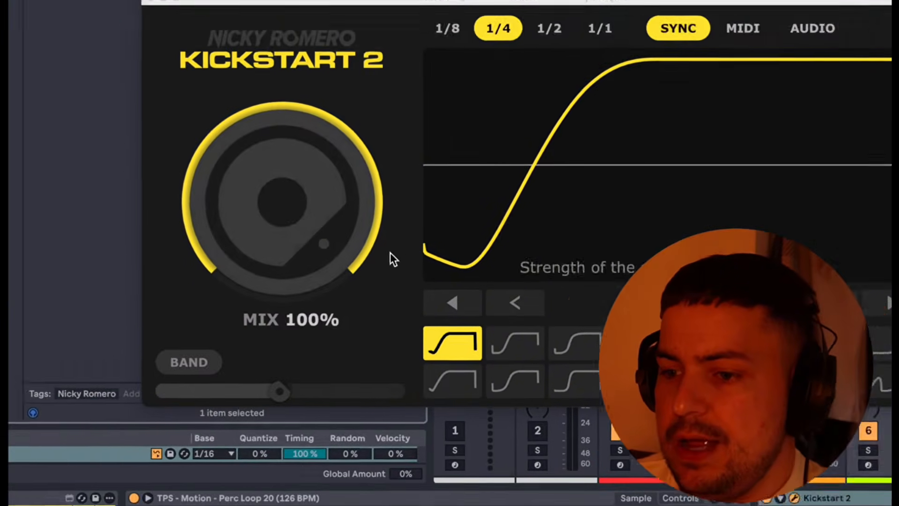
pyautogui.moveTo(176, 150); pyautogui.dragTo(175, 209)
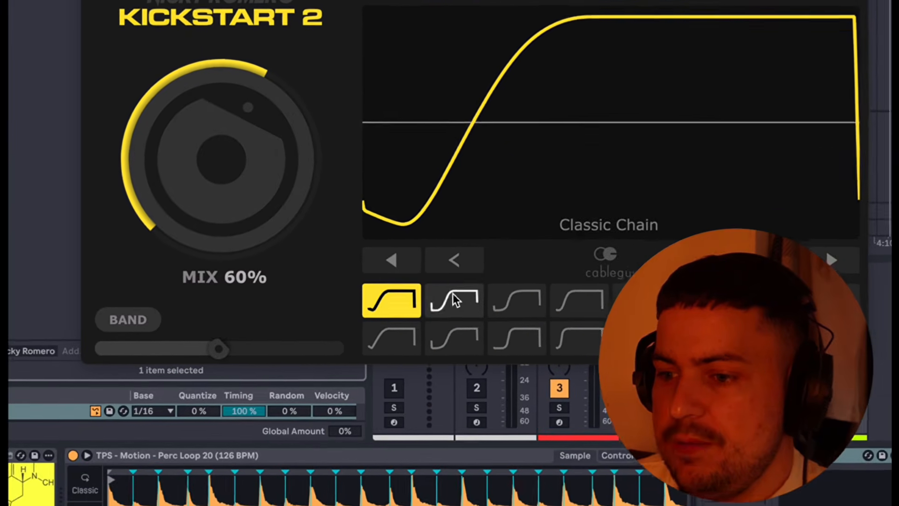
pyautogui.click(454, 300)
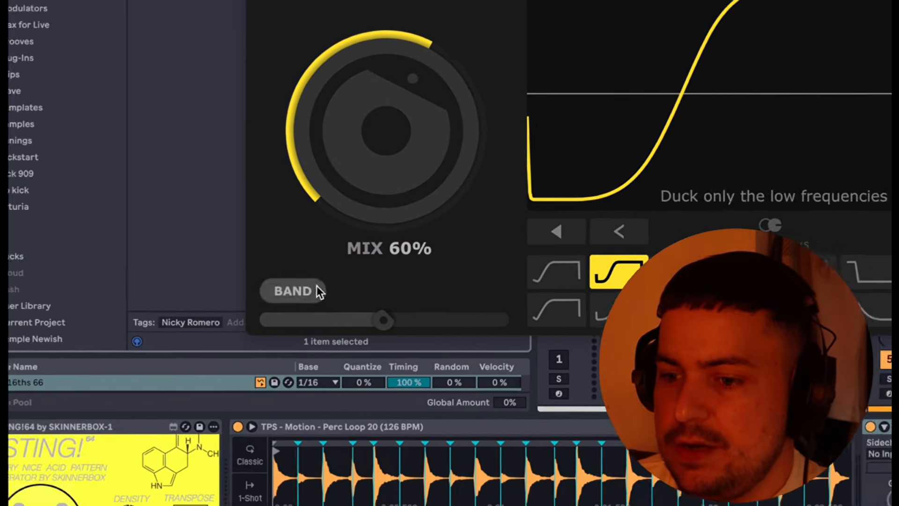
# Enable band ducking in Kickstart 2 and raise its crossover frequency to about 676 Hz
pyautogui.click(125, 325)
pyautogui.moveTo(321, 289)
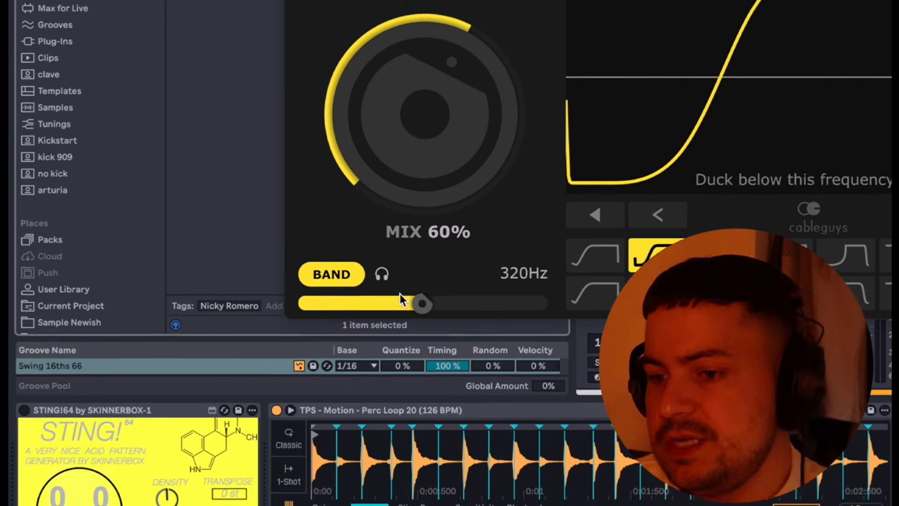
pyautogui.moveTo(422, 308); pyautogui.dragTo(453, 307)
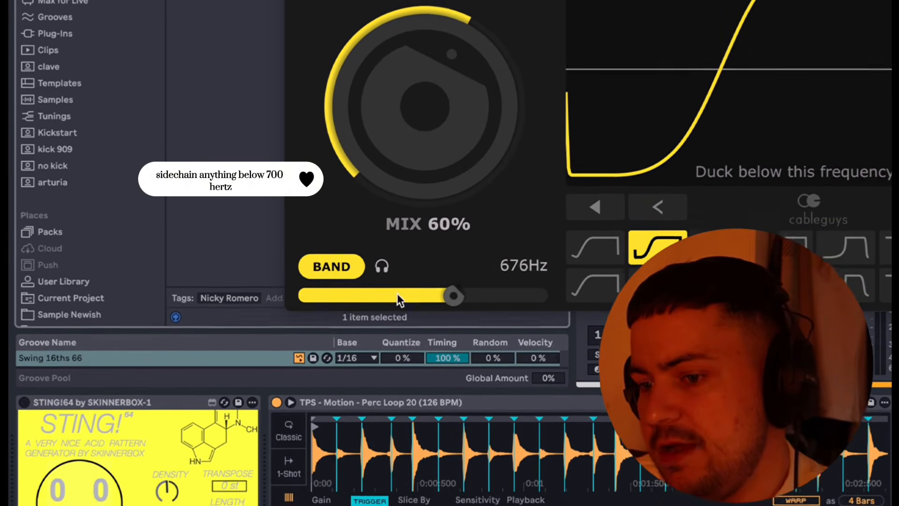
pyautogui.moveTo(450, 290)
pyautogui.mouseDown()
pyautogui.moveTo(460, 290)
pyautogui.moveTo(449, 291)
pyautogui.mouseUp()
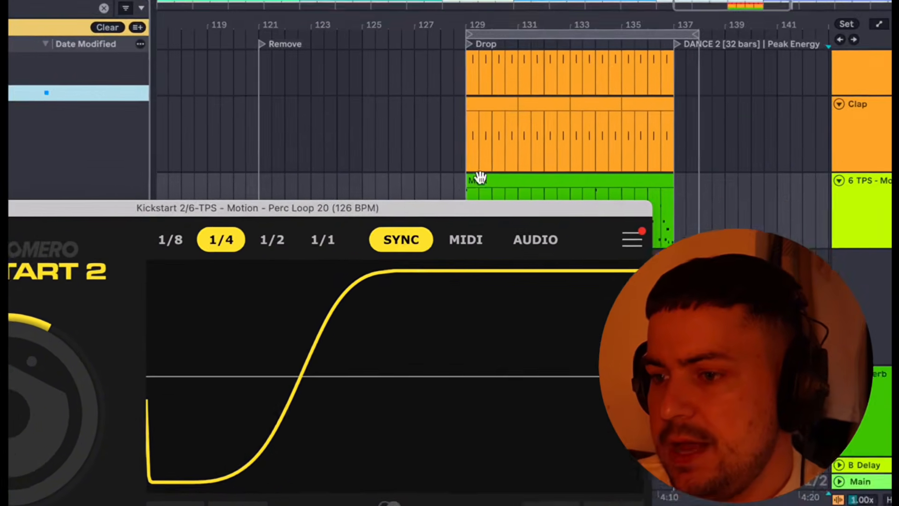
# Play the drop from bar 129 to hear the ducked percussion and close the Kickstart 2 window
pyautogui.click(468, 197)
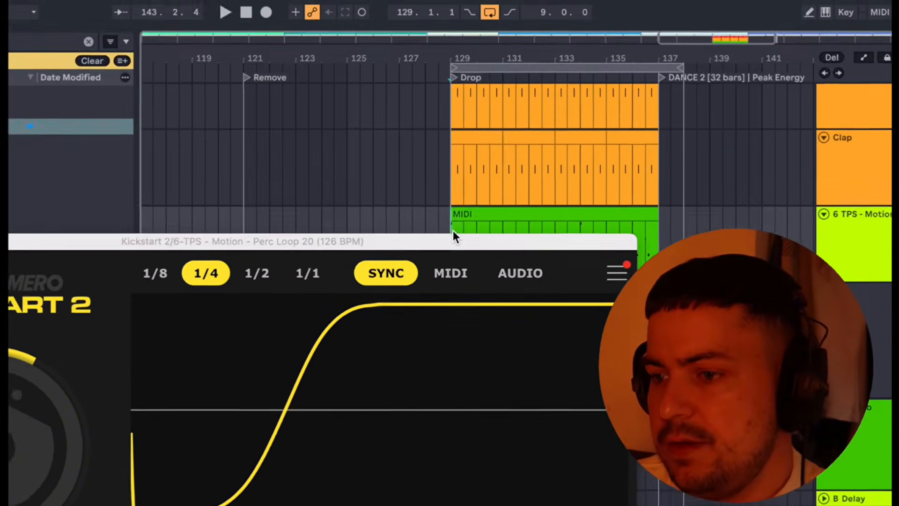
pyautogui.press('space')
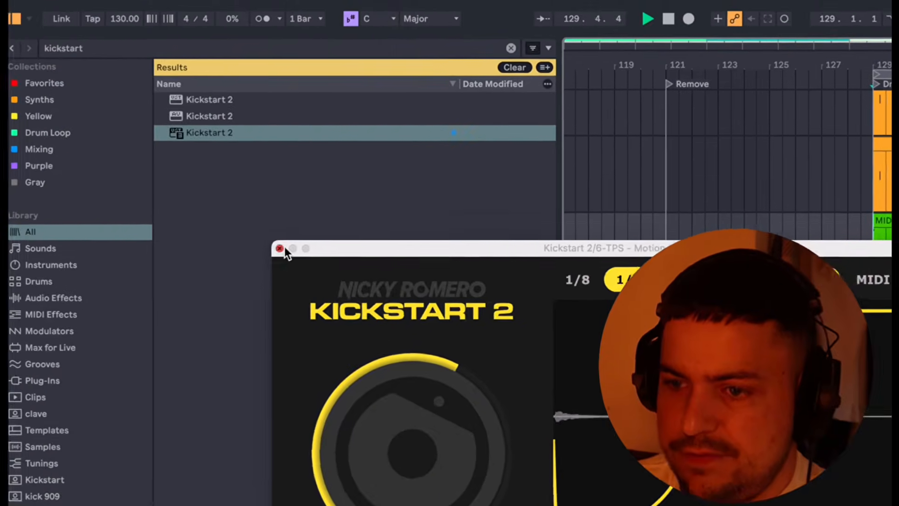
pyautogui.click(230, 242)
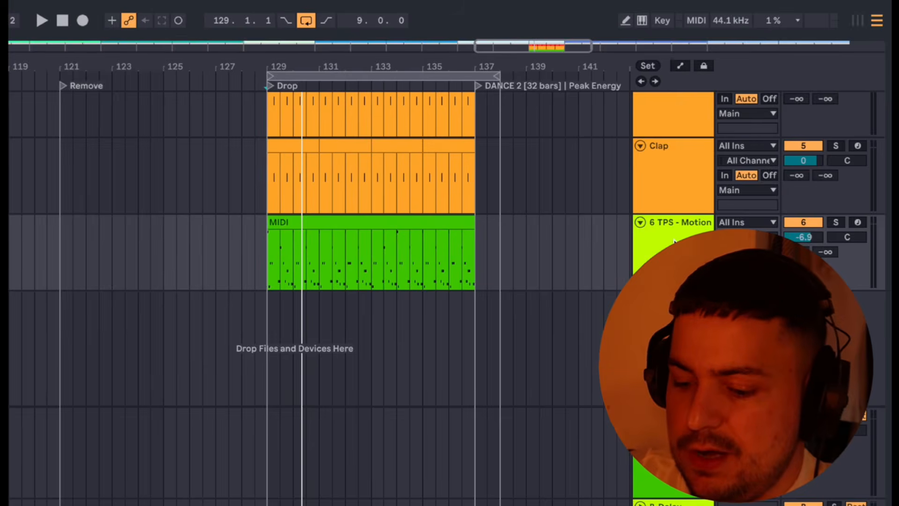
# Search the library for "phaser" and add the first phaser result to the TPS - Motion track
pyautogui.press('super+f')
pyautogui.write('phaser')
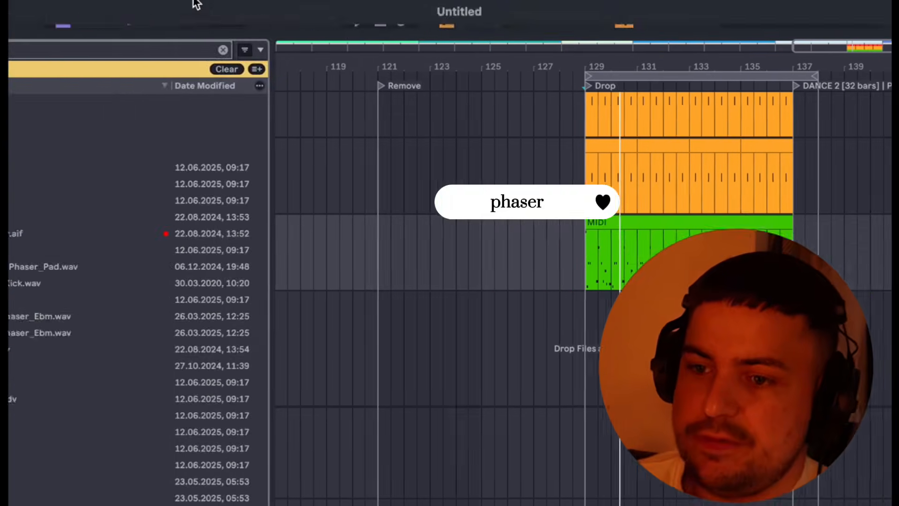
pyautogui.doubleClick(256, 102)
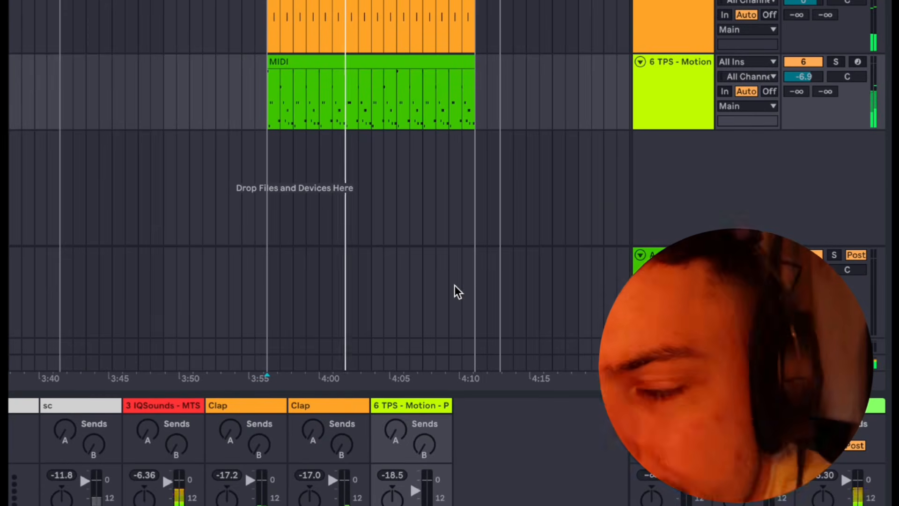
# Play the drop and lower the TPS - Motion track's volume to -8.7 dB
pyautogui.press('space')
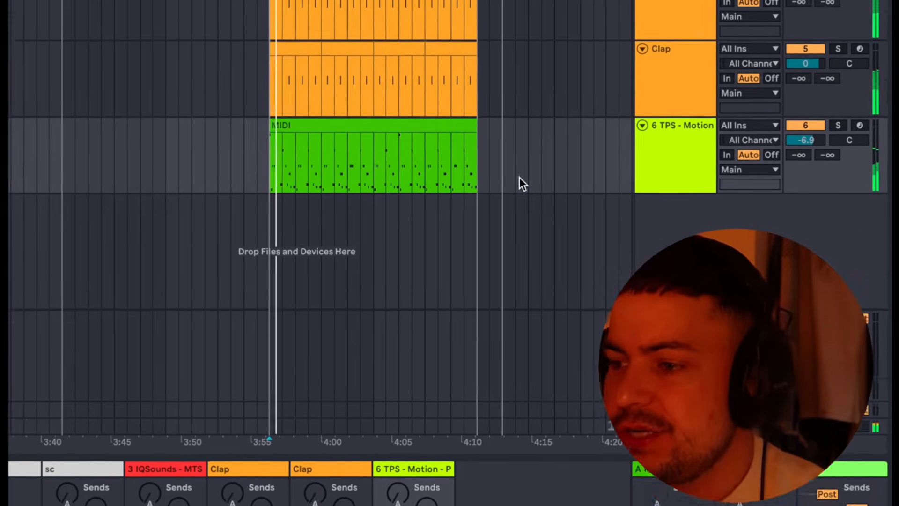
pyautogui.moveTo(780, 230); pyautogui.dragTo(780, 240)
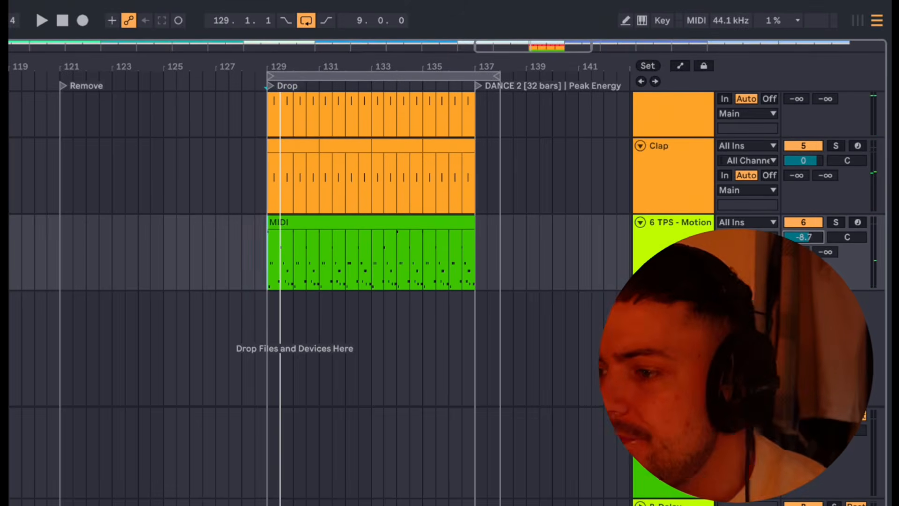
pyautogui.press('space')
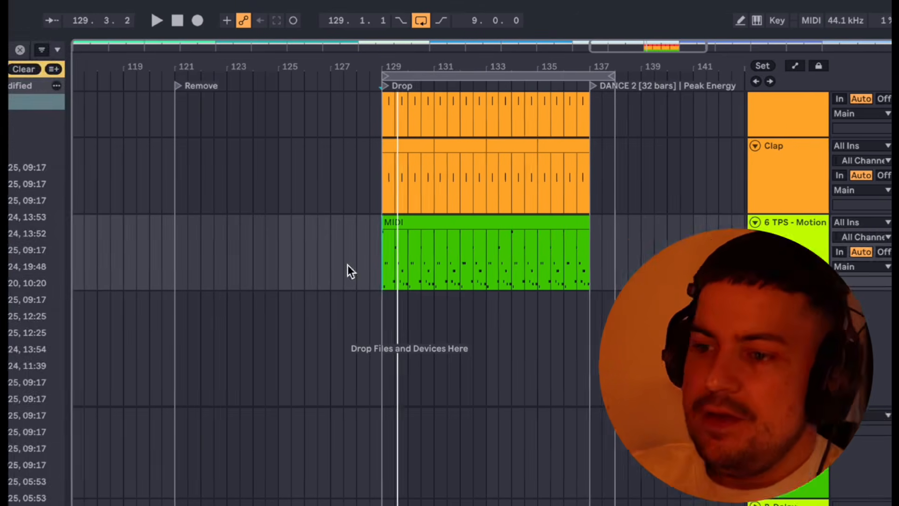
# Audition the TPS - Motion track in solo, unsolo it and lower its volume to -11.8 dB in the mix
pyautogui.press('space')
pyautogui.press('space')
pyautogui.click(843, 224)
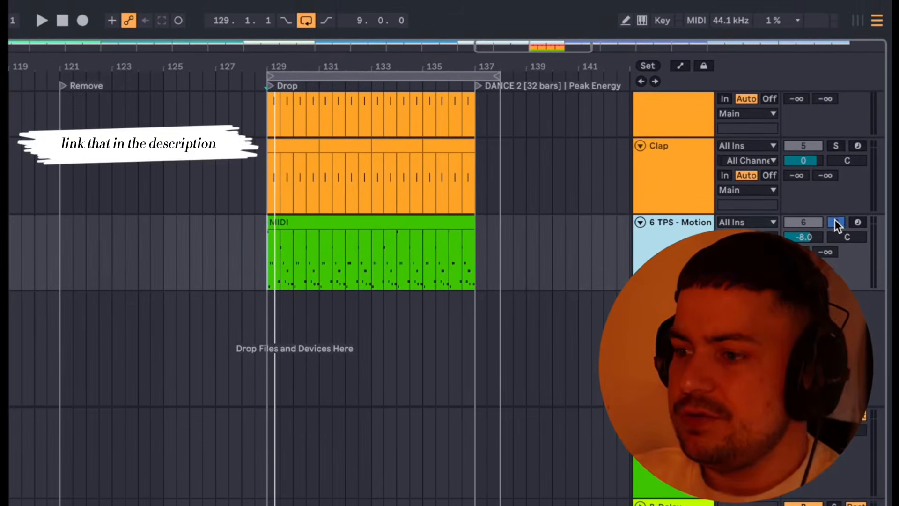
pyautogui.click(835, 220)
pyautogui.press('space')
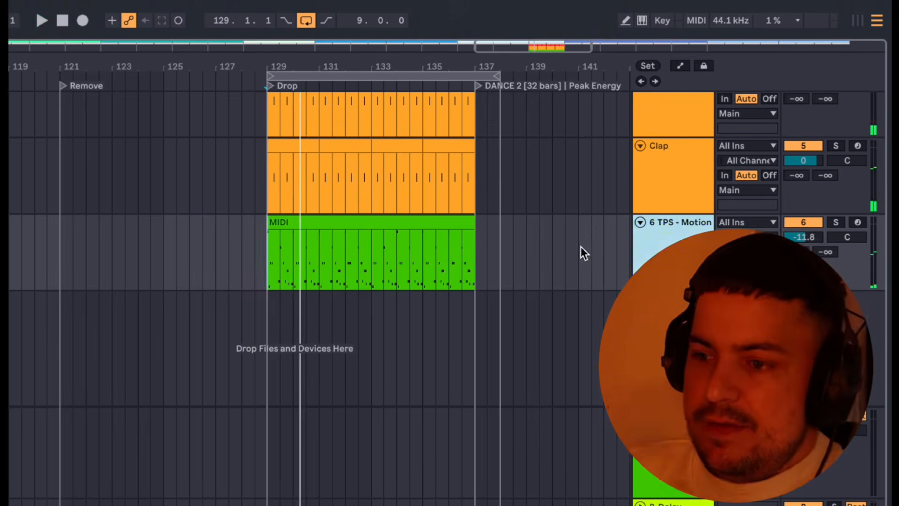
# Add a quiet C3 note with velocity 8 three sixteenths after a clap in the second Clap track's clip and play it
pyautogui.scroll(5, 302, 190)
pyautogui.press('space')
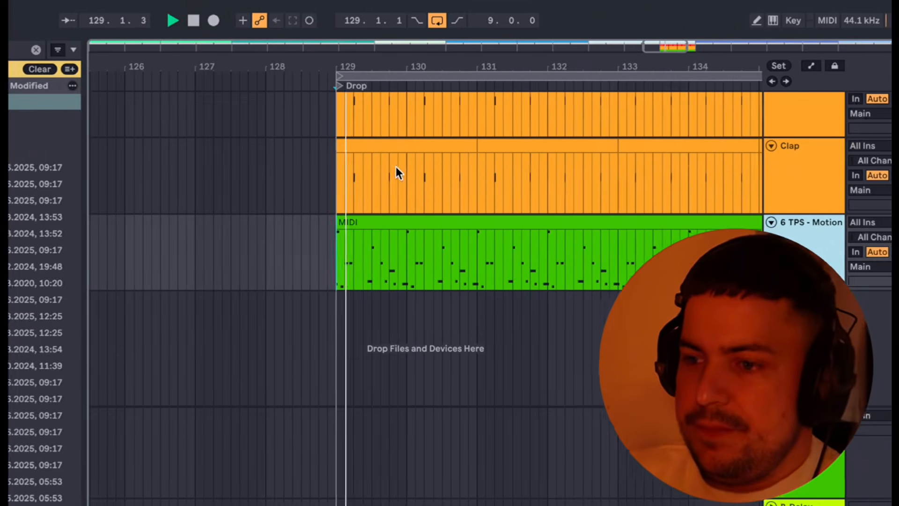
pyautogui.press('space')
pyautogui.doubleClick(404, 146)
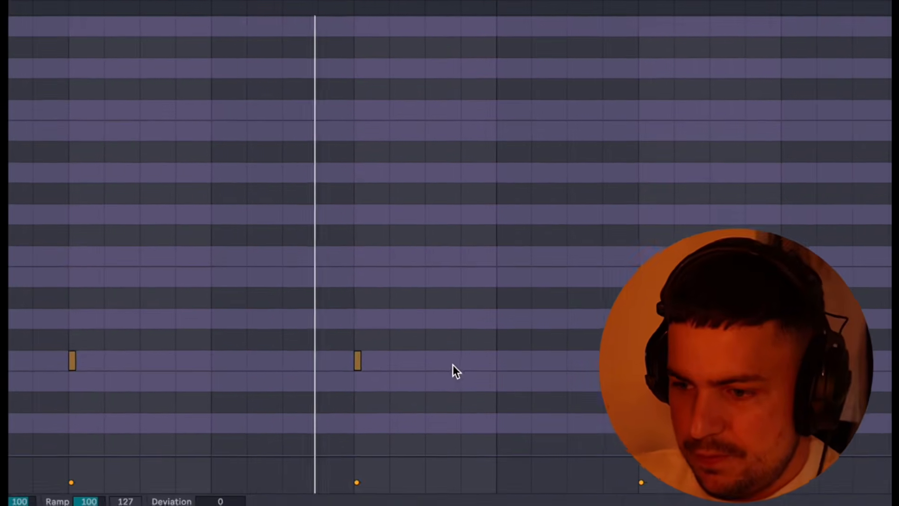
pyautogui.doubleClick(448, 364)
pyautogui.moveTo(448, 363)
pyautogui.mouseDown()
pyautogui.moveTo(462, 362)
pyautogui.moveTo(445, 363)
pyautogui.mouseUp()
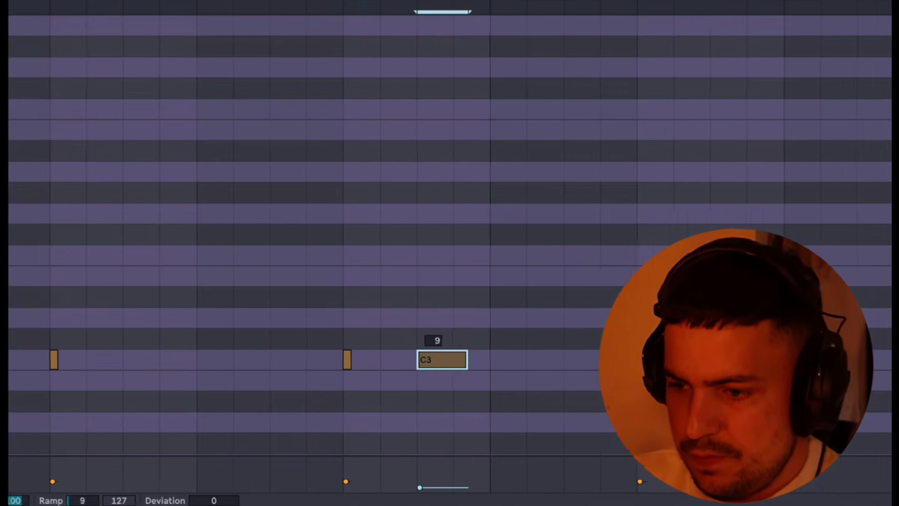
pyautogui.click(471, 361)
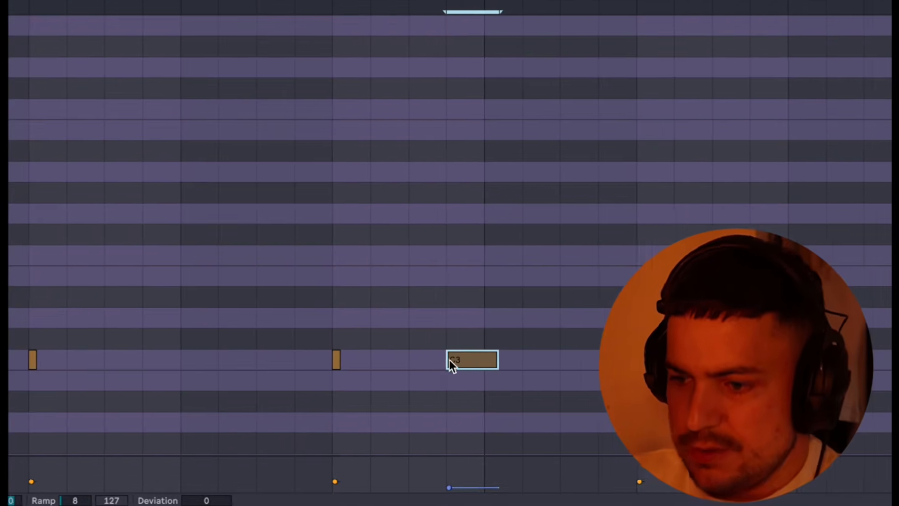
pyautogui.press('space')
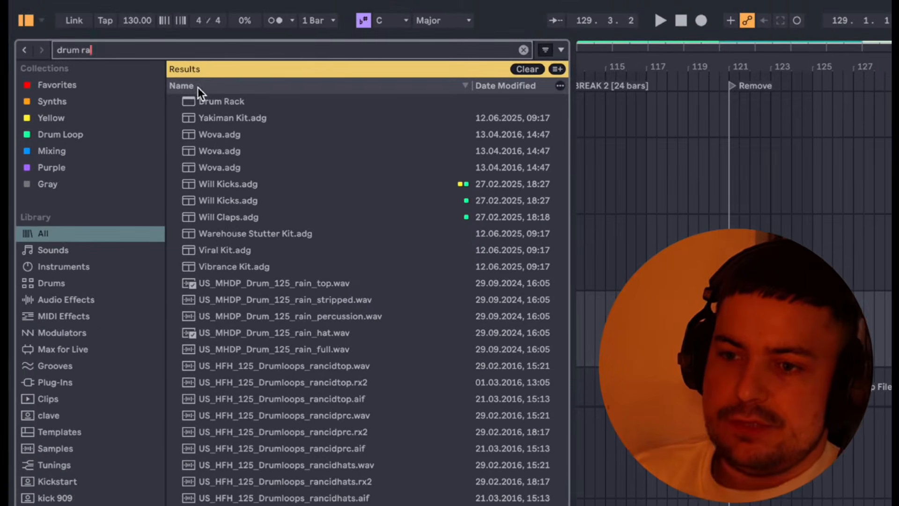
pyautogui.click(205, 101)
pyautogui.doubleClick(210, 103)
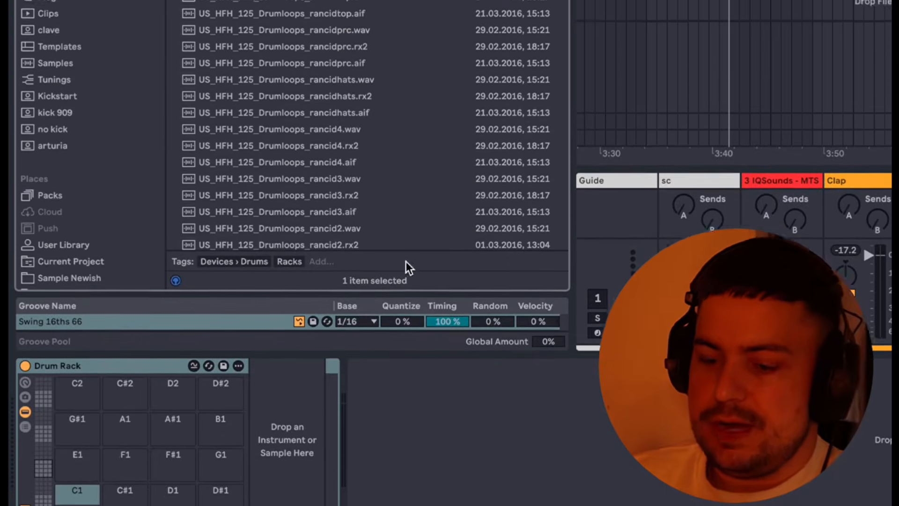
pyautogui.press('super+z')
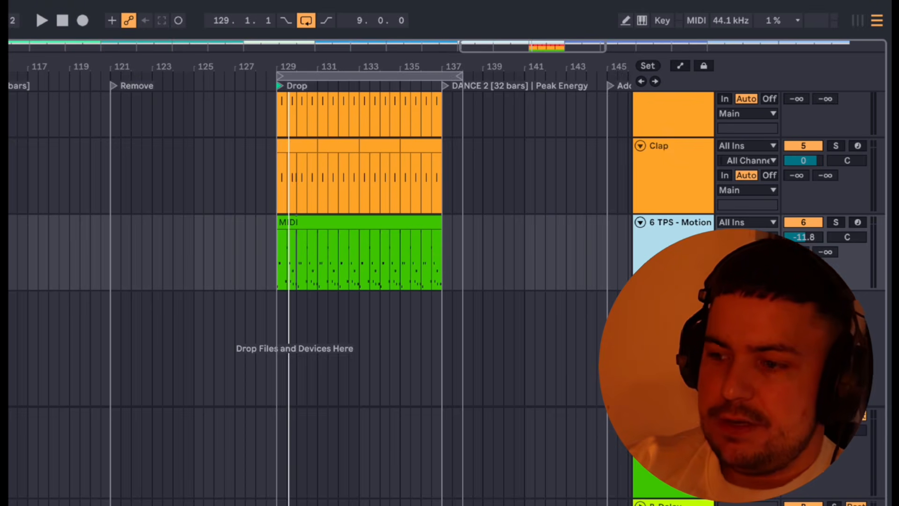
# Create a new MIDI track below TPS - Motion, search the library for "drum rack" and load an empty Drum Rack onto it
pyautogui.hotkey('ctrl', 'shift', 't')
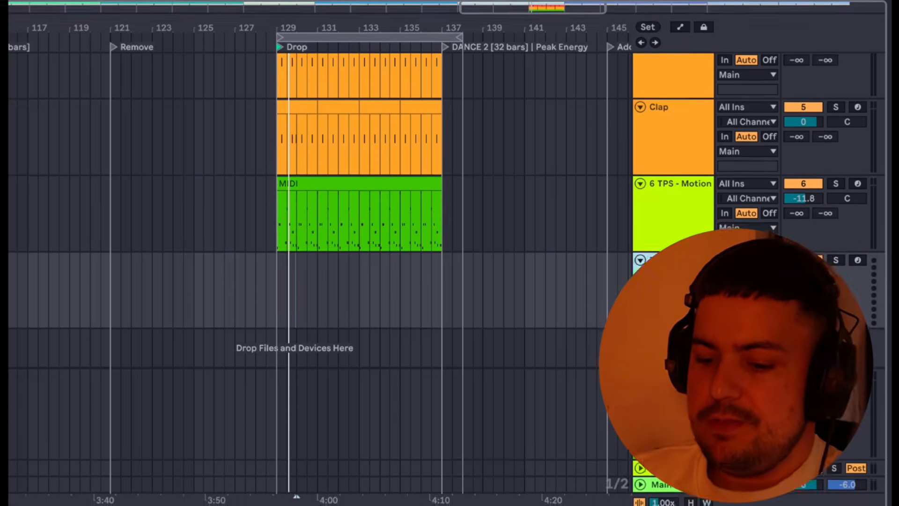
pyautogui.hotkey('ctrl', 'f')
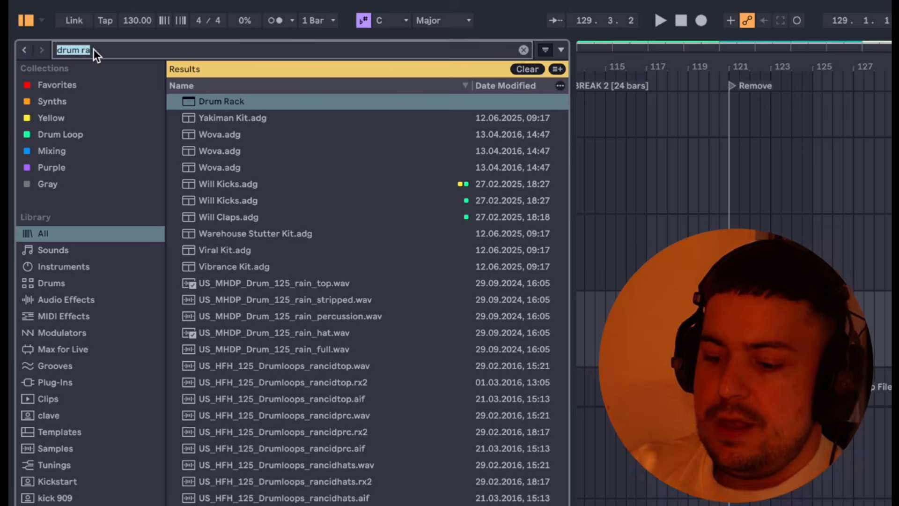
pyautogui.write('dru')
pyautogui.press('BackSpace')
pyautogui.press('BackSpace')
pyautogui.press('BackSpace')
pyautogui.write('drum rack')
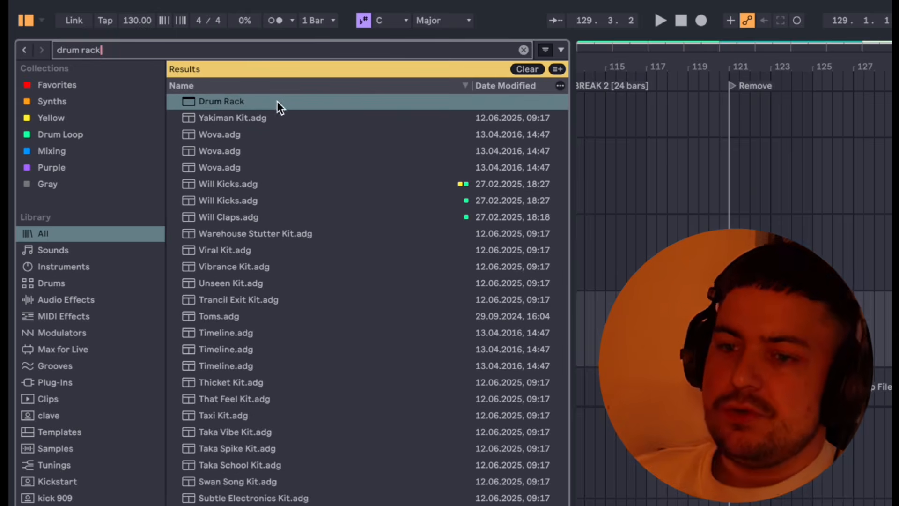
pyautogui.click(252, 101)
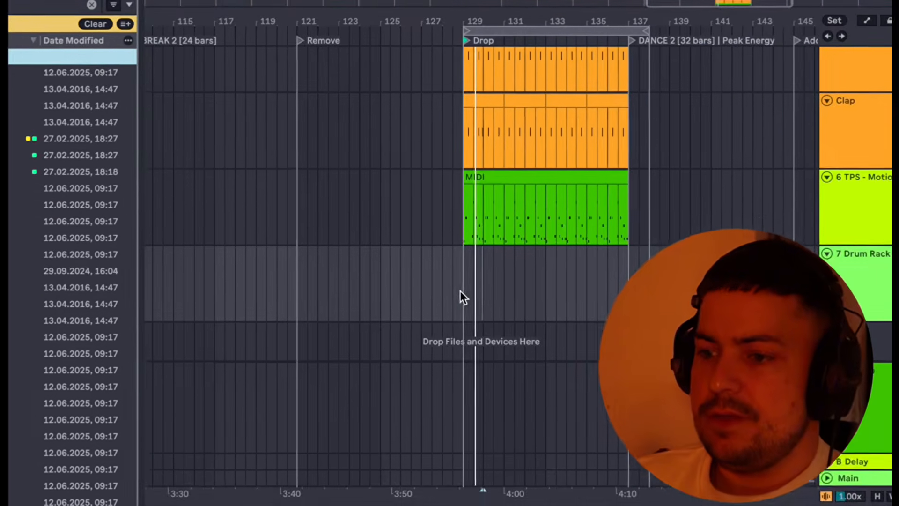
# Search for "Closed hat" in the Sample Newish folder and expand Groove Source down to its Closed Hats folder
pyautogui.click(537, 306)
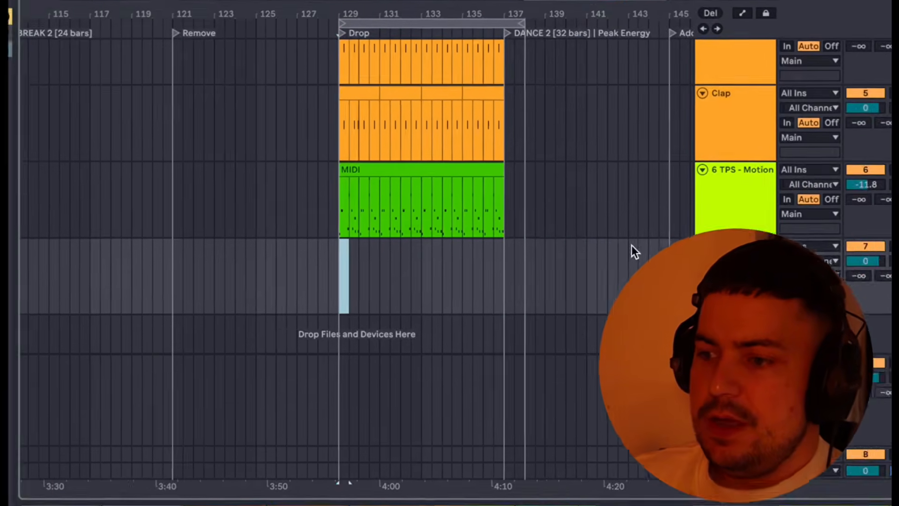
pyautogui.click(731, 246)
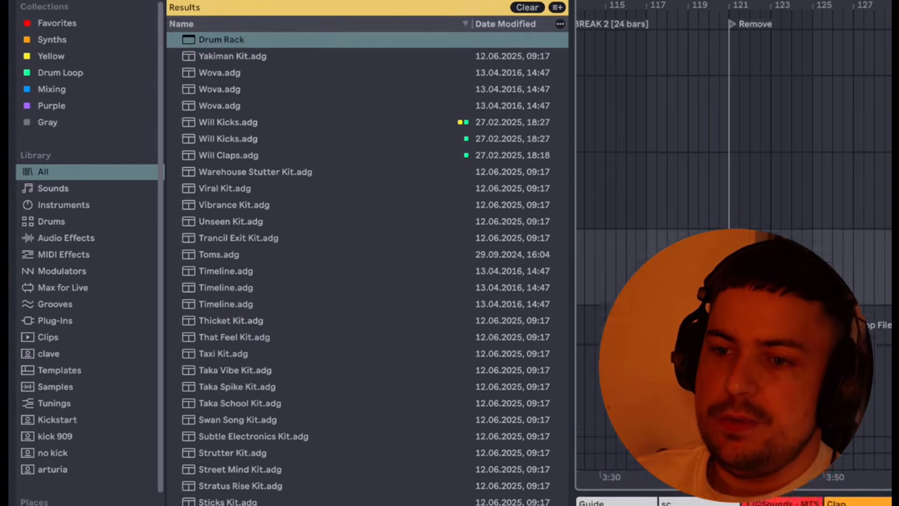
pyautogui.click(140, 37)
pyautogui.write('Closed hat')
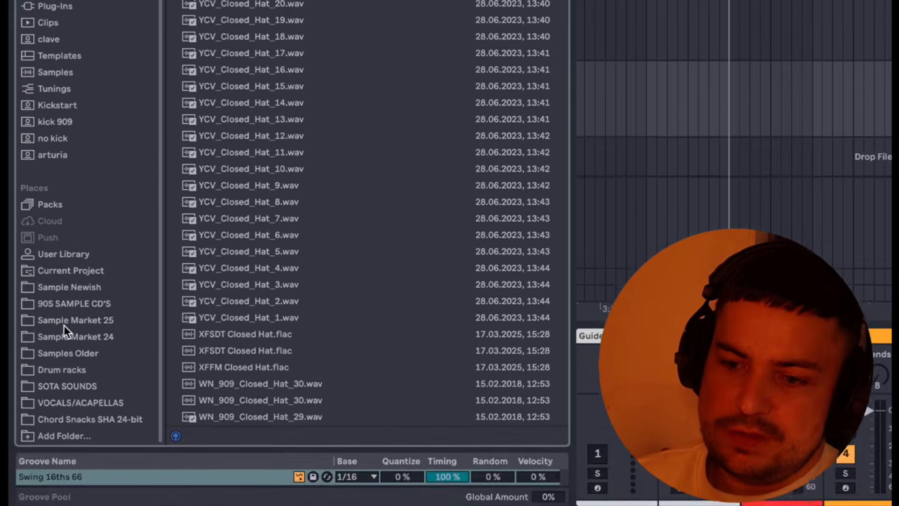
pyautogui.click(64, 319)
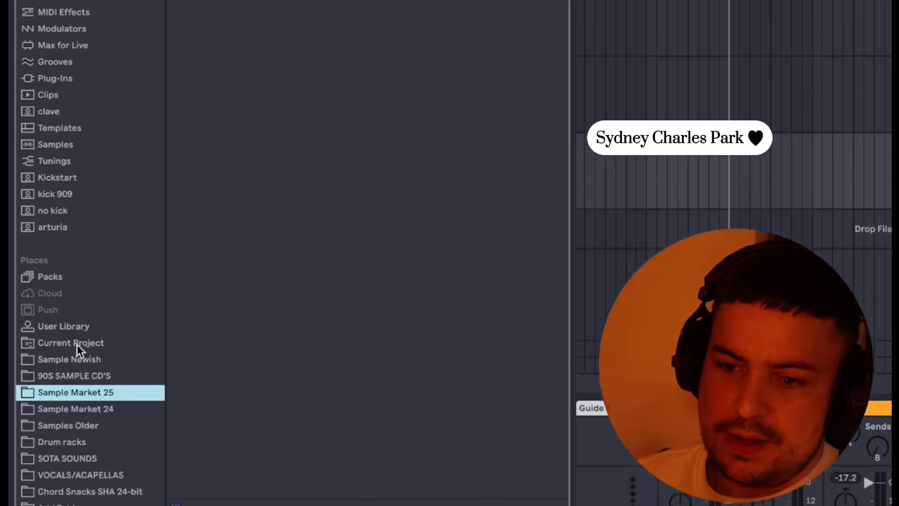
pyautogui.click(70, 276)
pyautogui.click(210, 54)
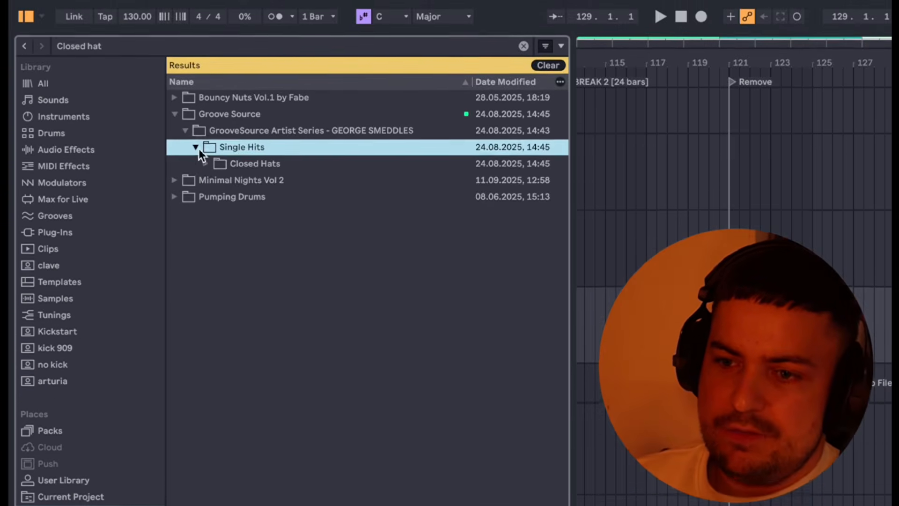
pyautogui.click(209, 169)
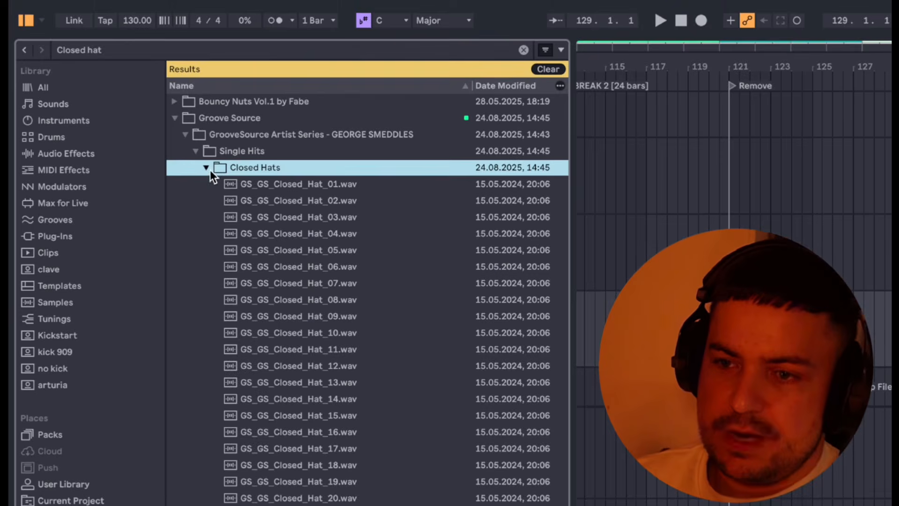
pyautogui.click(175, 120)
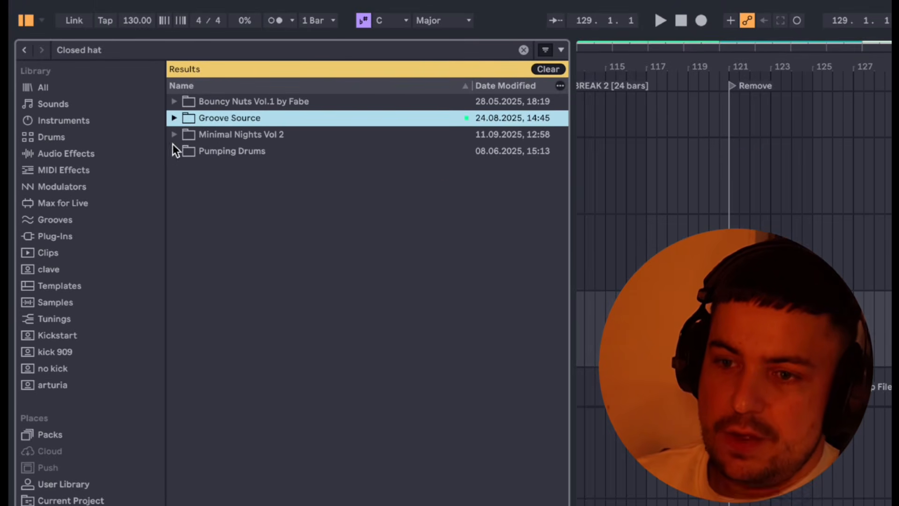
pyautogui.click(175, 118)
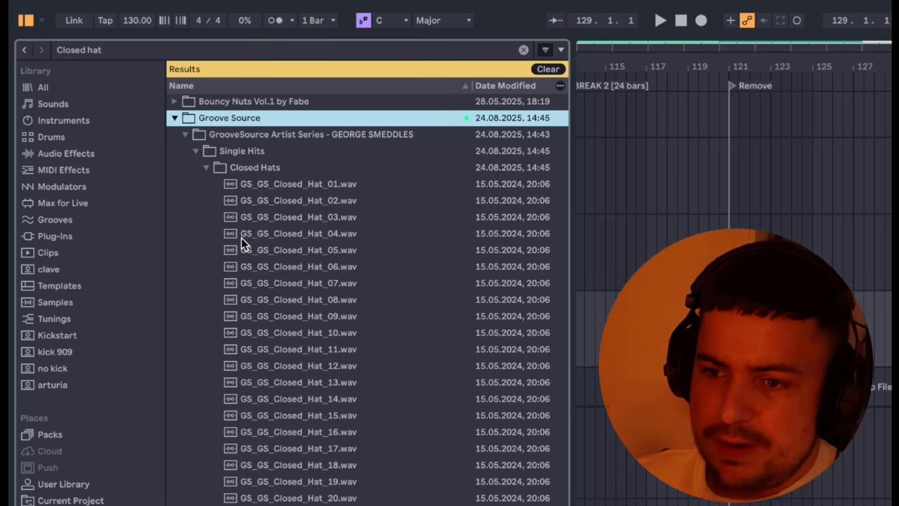
# Load the samples GS_GS_Closed_Hat_11 to GS_GS_Closed_Hat_27 onto the Drum Rack's pads and audition a few of them
pyautogui.click(273, 186)
pyautogui.scroll(-5, 278, 229)
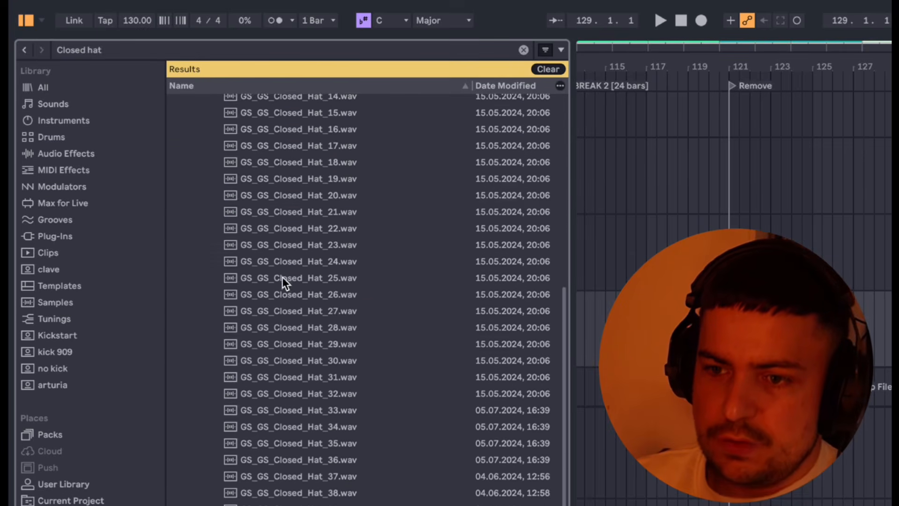
pyautogui.click(277, 306)
pyautogui.scroll(3, 294, 177)
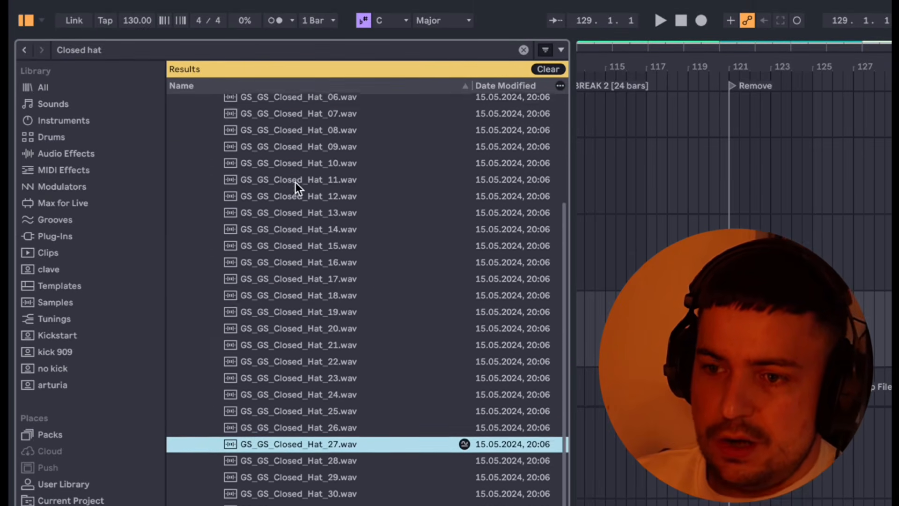
pyautogui.keyDown('shift'); pyautogui.click(292, 167); pyautogui.keyUp('shift')
pyautogui.moveTo(291, 187); pyautogui.dragTo(65, 489)
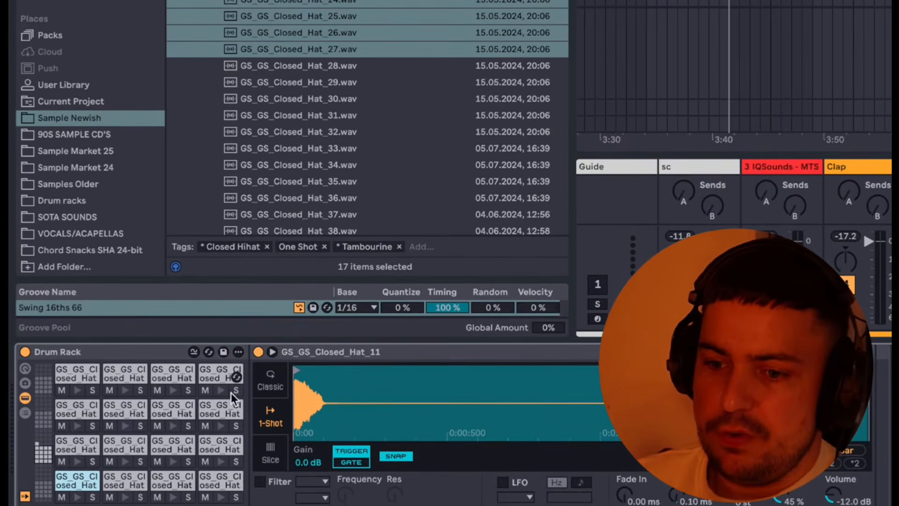
pyautogui.click(108, 438)
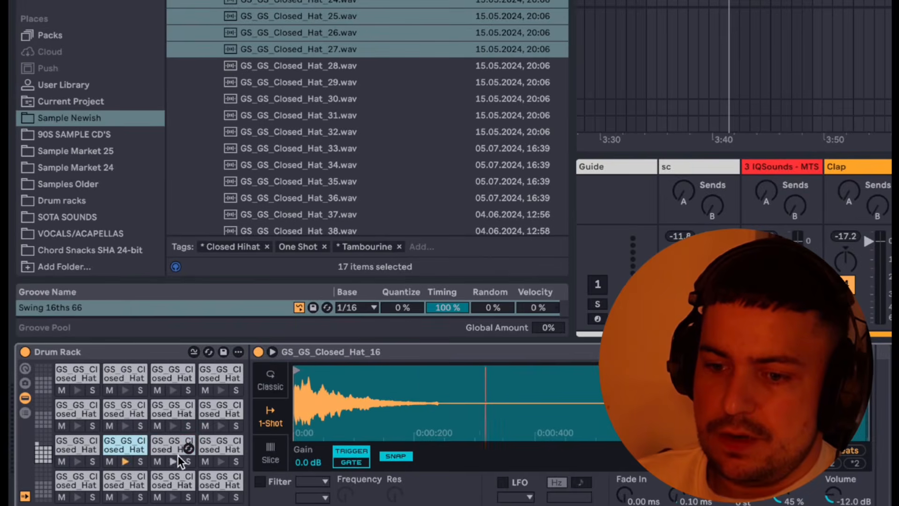
pyautogui.click(173, 425)
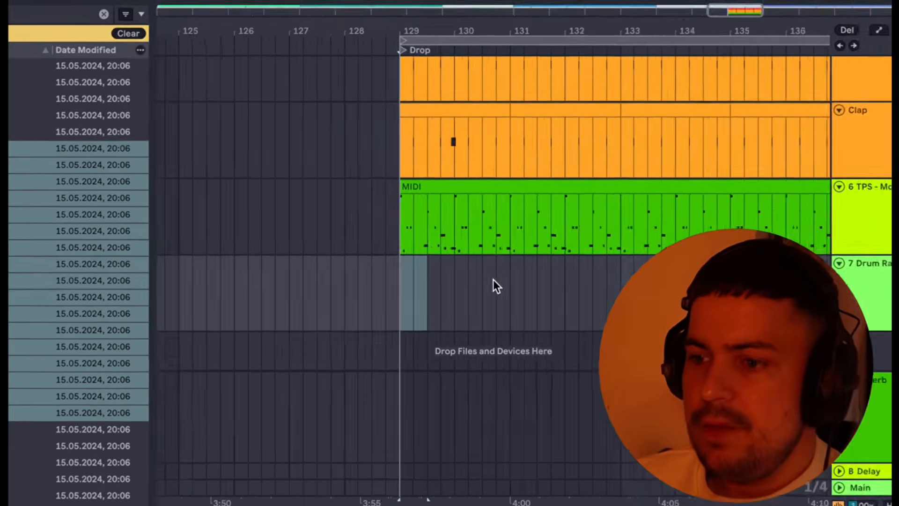
# Create an empty two-bar MIDI clip at bar 129 on the Drum Rack track
pyautogui.scroll(2, 493, 280)
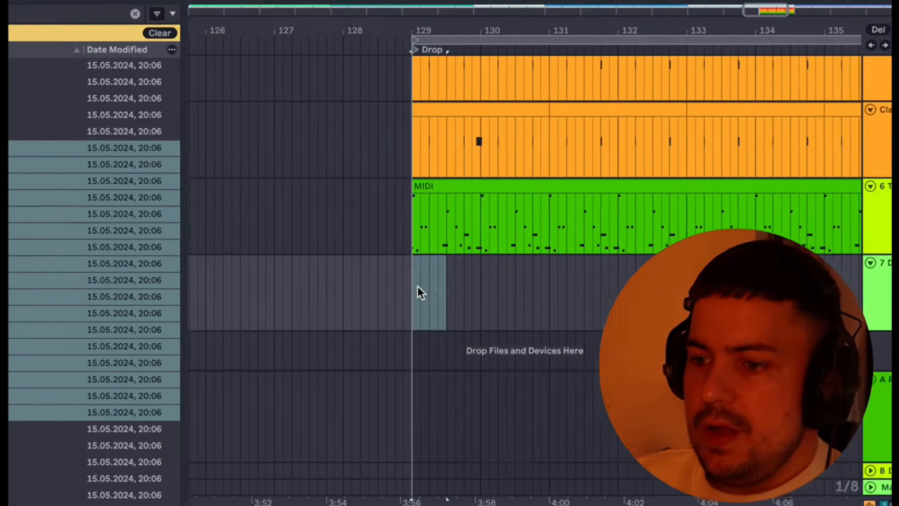
pyautogui.moveTo(385, 289); pyautogui.dragTo(485, 285)
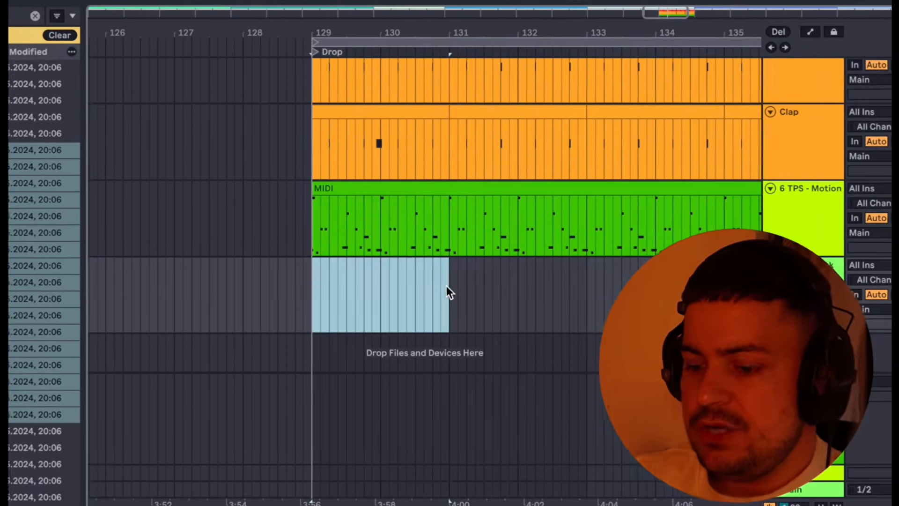
pyautogui.press('super+shift+m')
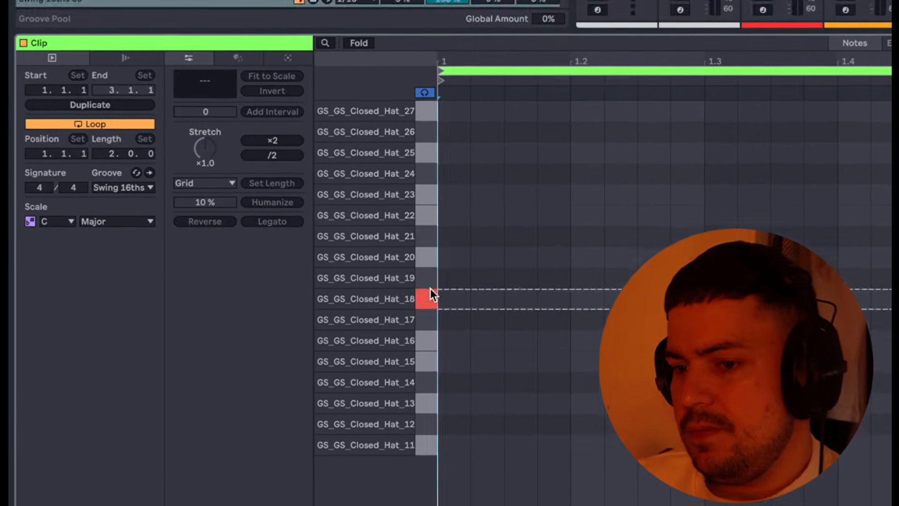
# Draw four sixteenth notes on GS_GS_Closed_Hat_18 in the first beat and duplicate them to fill the two-bar clip
pyautogui.doubleClick(450, 285)
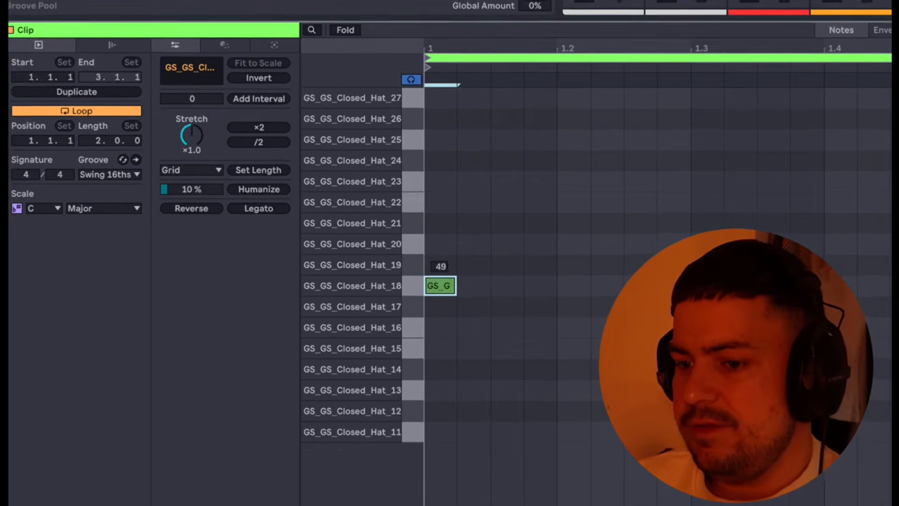
pyautogui.press('b')
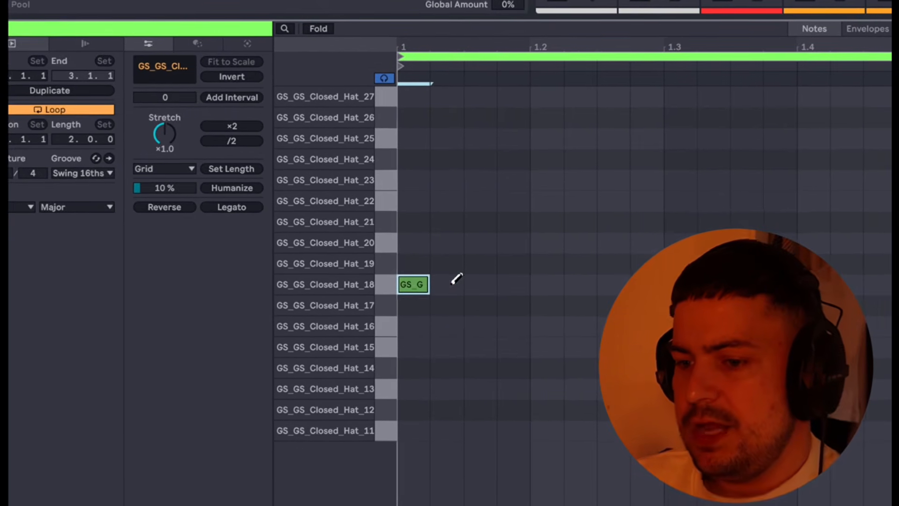
pyautogui.moveTo(452, 285); pyautogui.dragTo(514, 283)
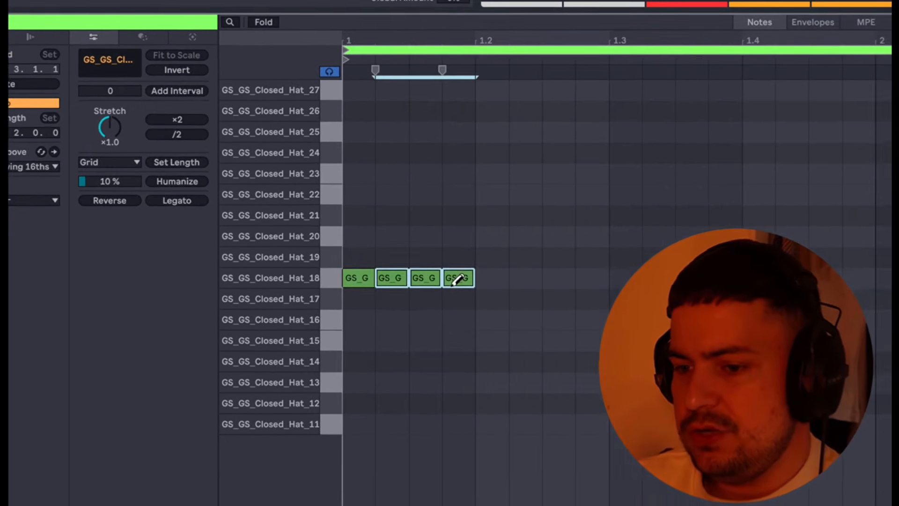
pyautogui.press('b')
pyautogui.moveTo(465, 302)
pyautogui.mouseDown()
pyautogui.moveTo(384, 267)
pyautogui.moveTo(351, 264)
pyautogui.mouseUp()
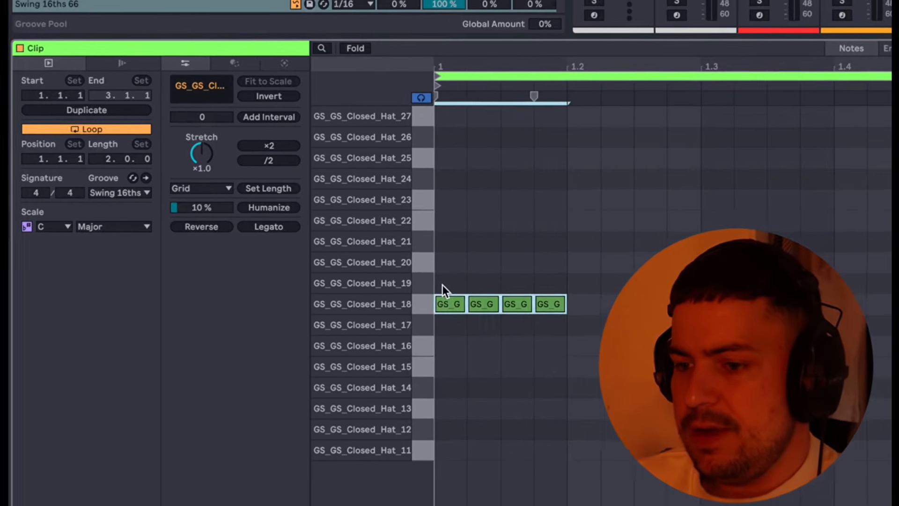
pyautogui.hotkey('ctrl', 'd')
pyautogui.hotkey('ctrl', 'd')
pyautogui.hotkey('ctrl', 'd')
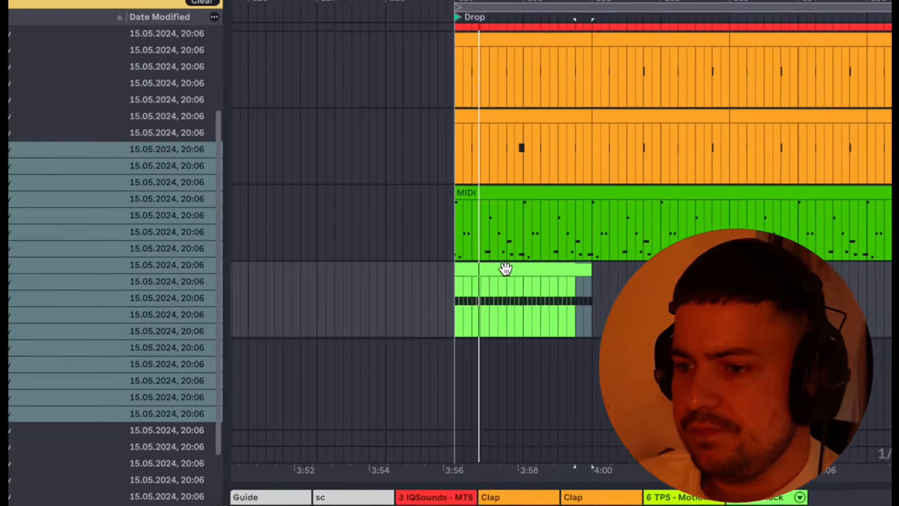
pyautogui.click(506, 269)
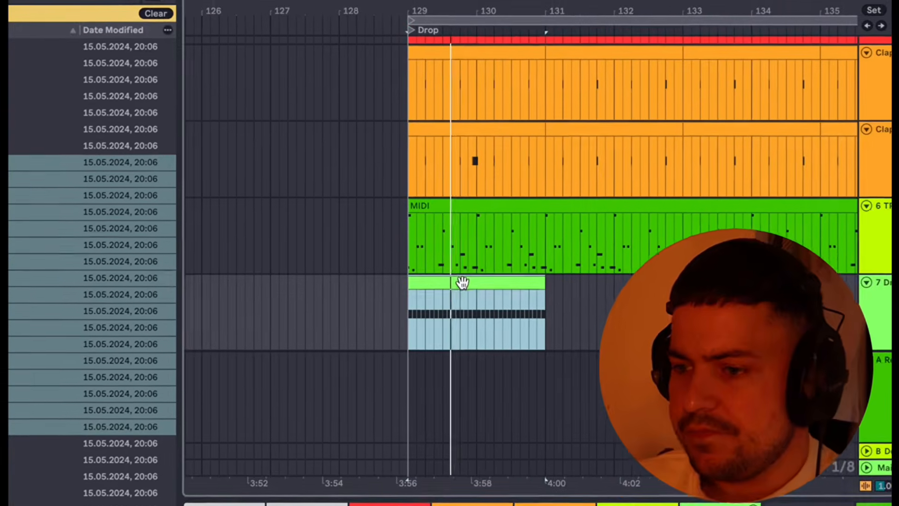
pyautogui.press('space')
pyautogui.hotkey('ctrl', 'd')
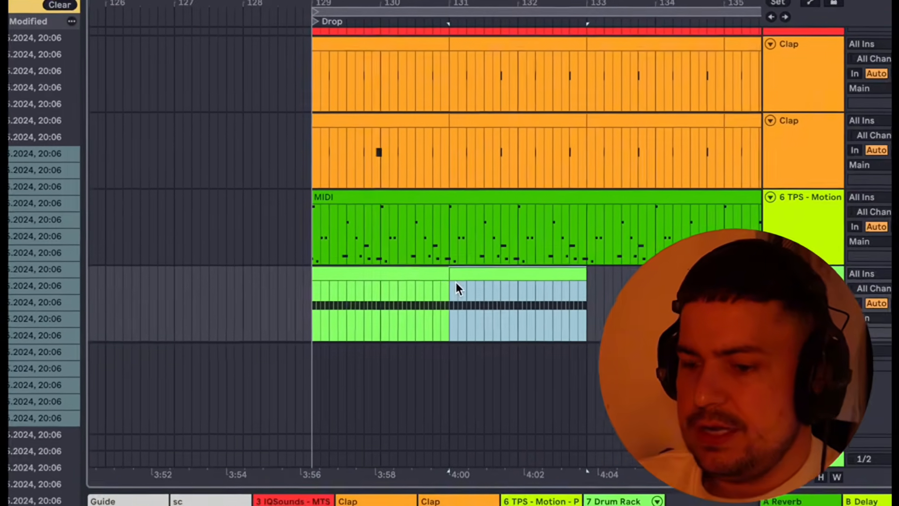
pyautogui.hotkey('ctrl', 'z')
# Audition the lower closed hats, add a GS_GS_Closed_Hat_11 note on the third sixteenth of the hat clip and shorten it
pyautogui.doubleClick(422, 286)
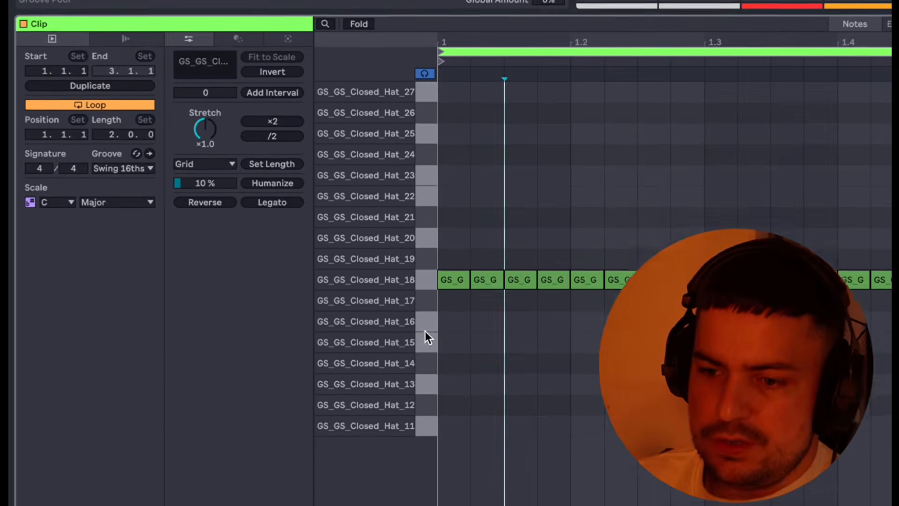
pyautogui.click(426, 491)
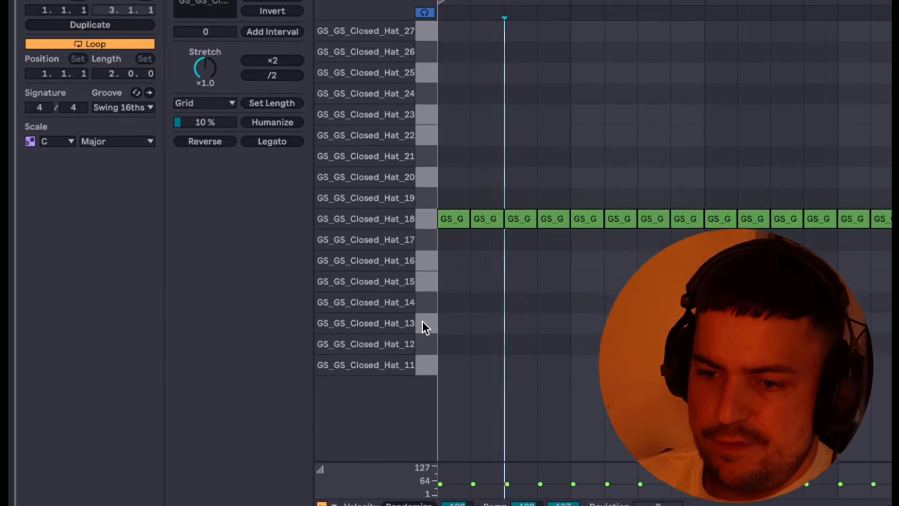
pyautogui.click(426, 326)
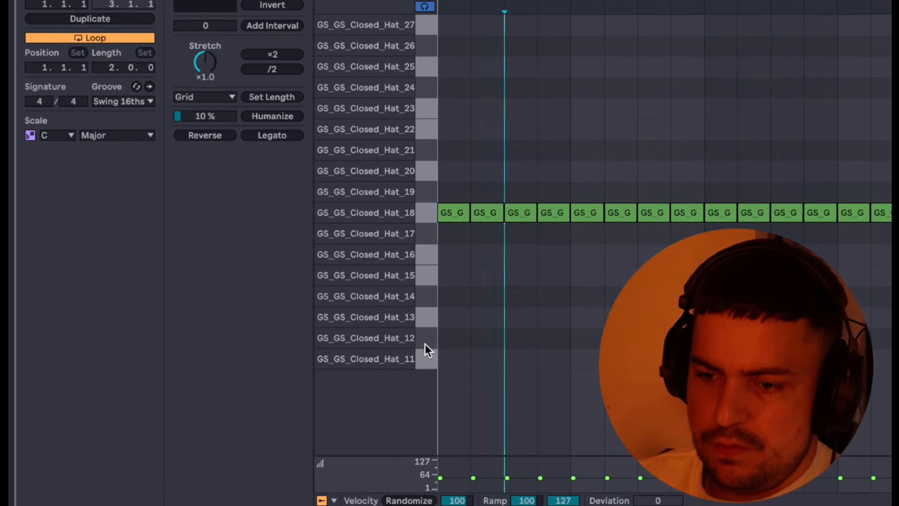
pyautogui.click(432, 361)
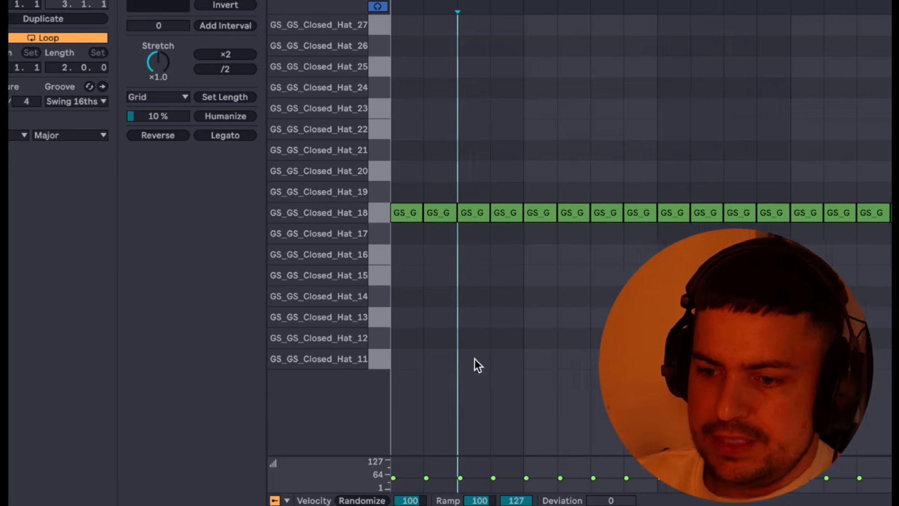
pyautogui.doubleClick(521, 359)
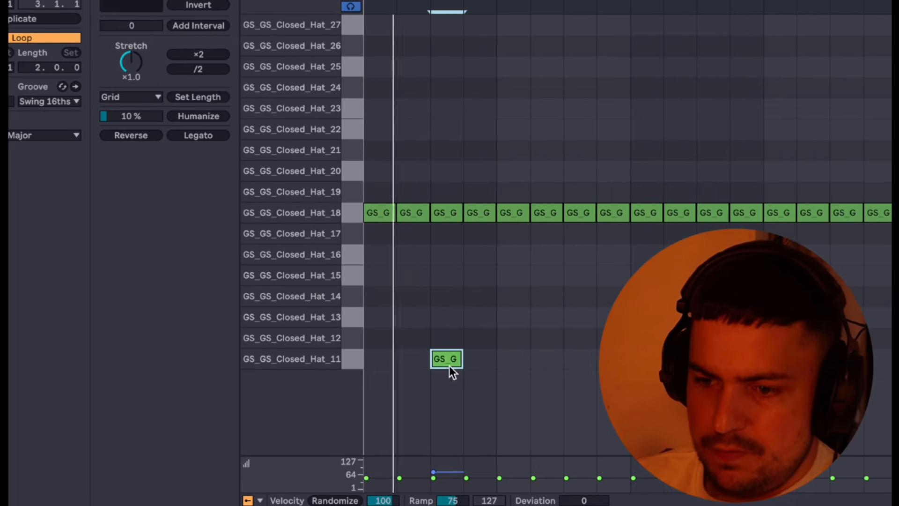
pyautogui.moveTo(449, 366)
pyautogui.mouseDown()
pyautogui.moveTo(448, 374)
pyautogui.moveTo(433, 363)
pyautogui.mouseUp()
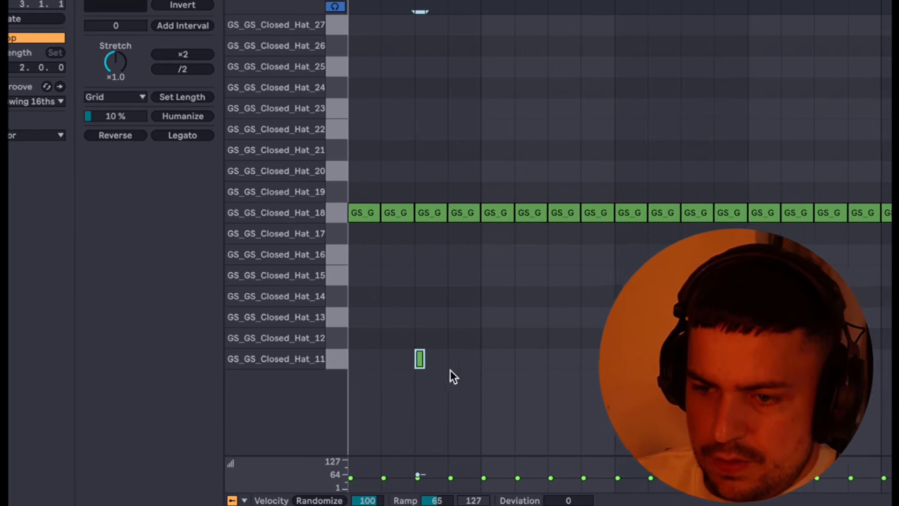
# Duplicate the first beat's shortened GS_GS_Closed_Hat_11 note onto the third sixteenth of every beat in the two-bar hat clip
pyautogui.moveTo(486, 376); pyautogui.dragTo(340, 359)
pyautogui.press('super+d')
pyautogui.press('super+d')
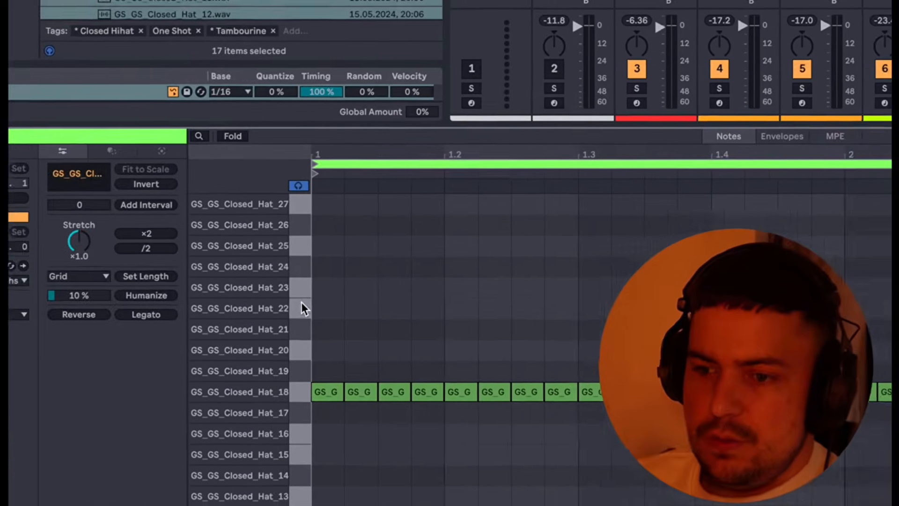
# Add a note on the fourth sixteenth of the hat clip's first beat and move it to GS_GS_Closed_Hat_20
pyautogui.click(49, 427)
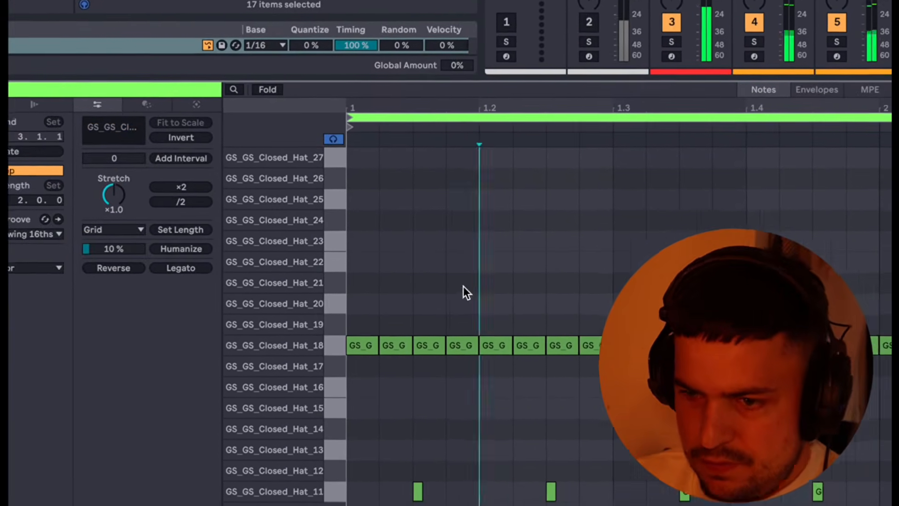
pyautogui.doubleClick(556, 296)
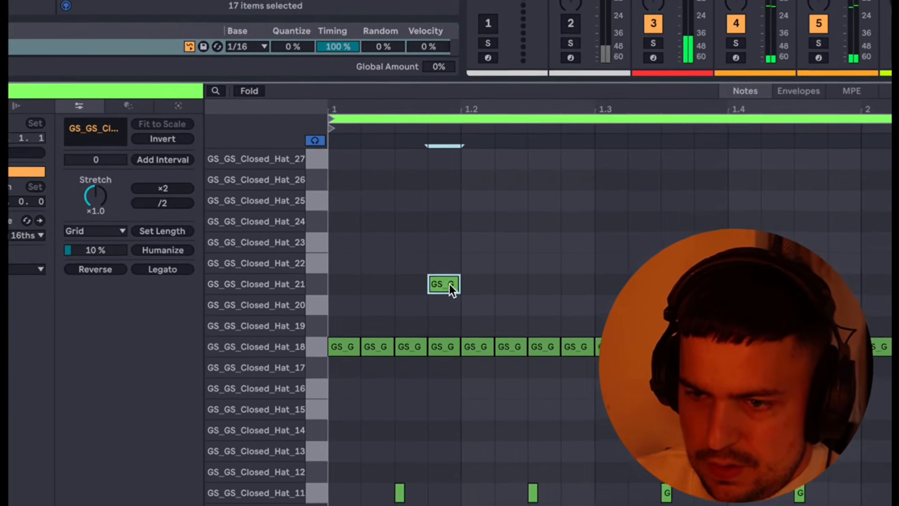
pyautogui.moveTo(448, 283)
pyautogui.mouseDown()
pyautogui.moveTo(448, 272)
pyautogui.moveTo(451, 305)
pyautogui.moveTo(453, 287)
pyautogui.mouseUp()
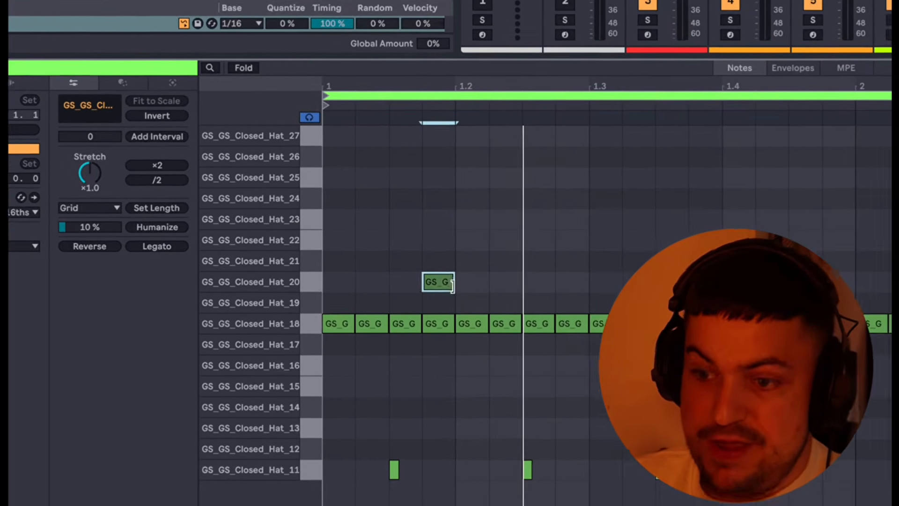
pyautogui.moveTo(448, 284); pyautogui.dragTo(451, 286)
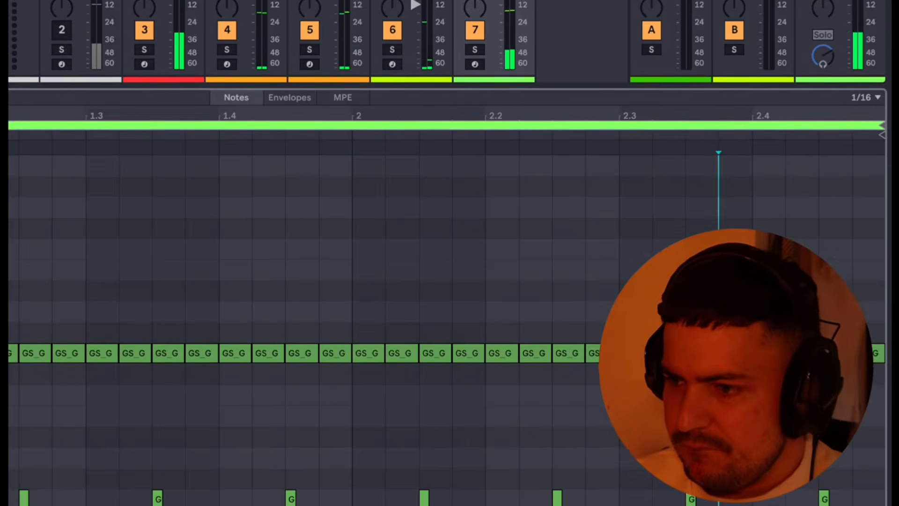
# Add GS_GS_Closed_Hat_22 notes near the end of the second bar, at 2.3.4, 2.4.2 and 2.4.4
pyautogui.doubleClick(808, 286)
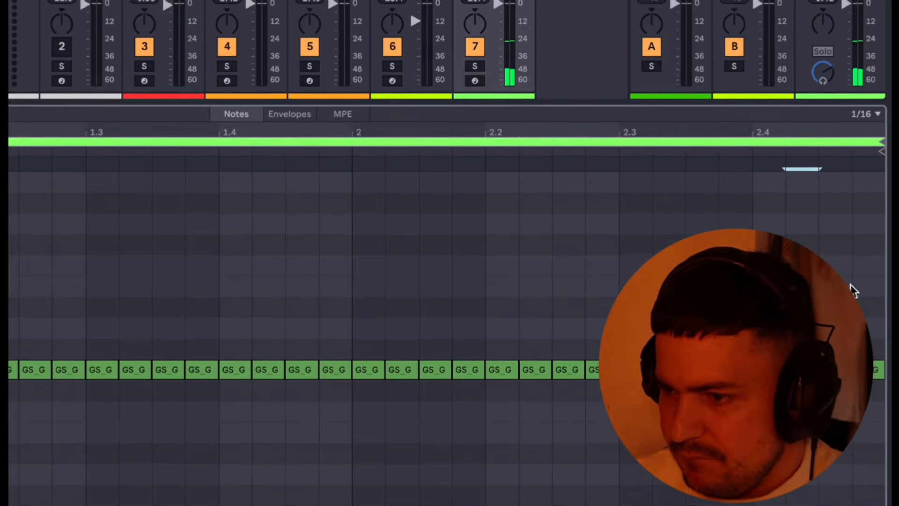
pyautogui.doubleClick(867, 286)
pyautogui.click(816, 346)
pyautogui.doubleClick(812, 324)
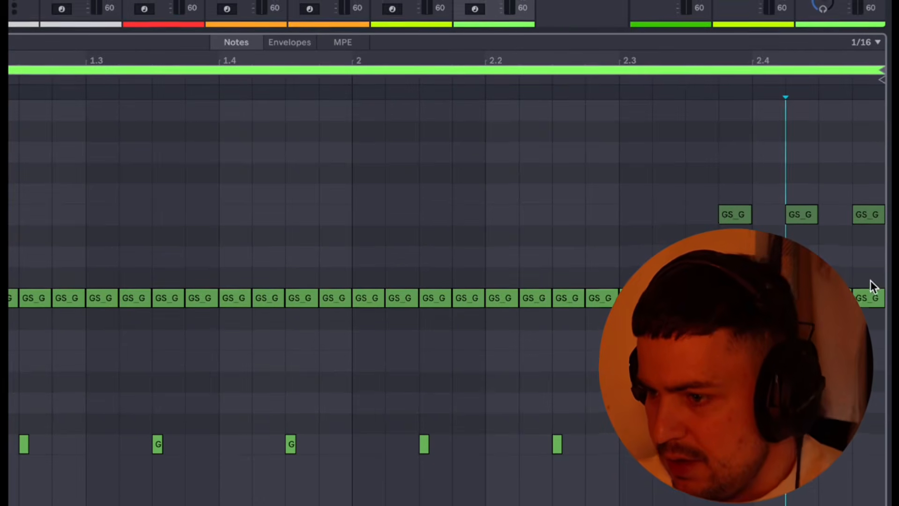
# Delete the GS_GS_Closed_Hat_18 notes that coincide with the GS_GS_Closed_Hat_22 notes at the end of the second bar
pyautogui.click(870, 287)
pyautogui.press('Delete')
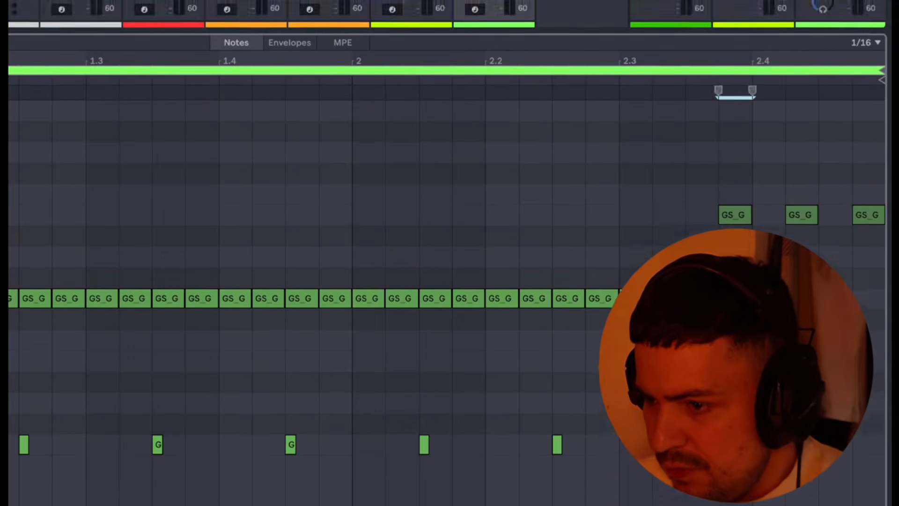
pyautogui.press('Delete')
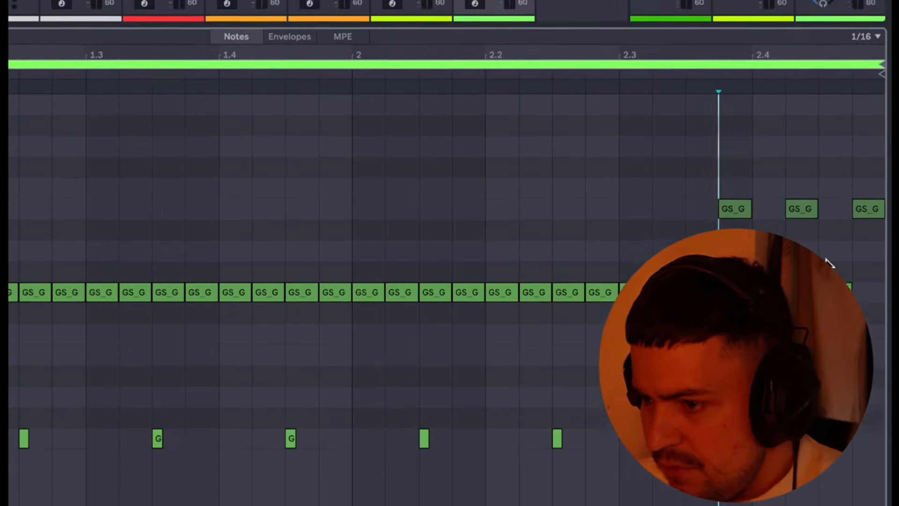
# Deactivate the GS_GS_Closed_Hat_18 notes on the third sixteenth of each beat in the second bar
pyautogui.click(834, 256)
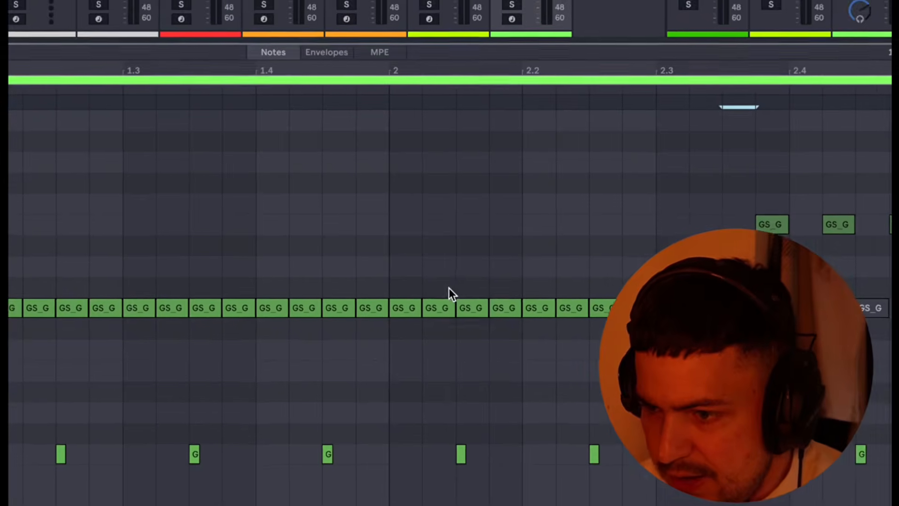
pyautogui.click(463, 308)
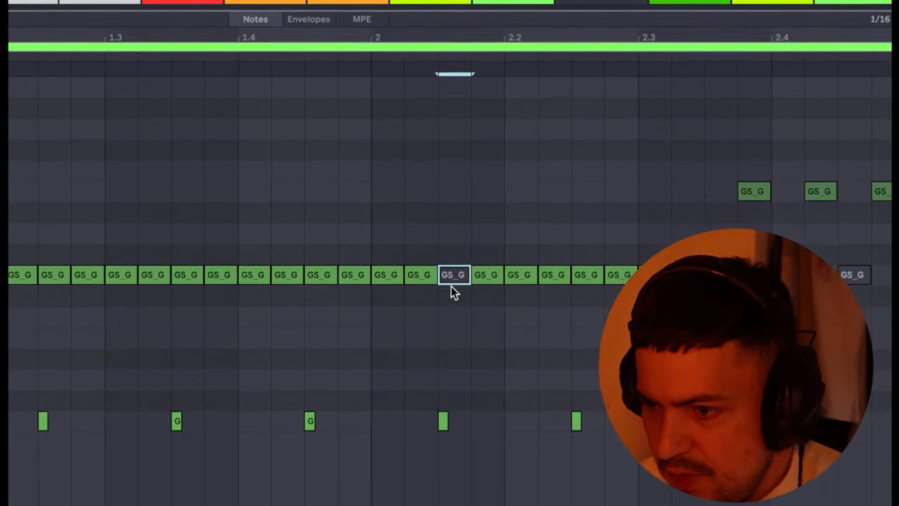
pyautogui.moveTo(570, 252); pyautogui.dragTo(572, 307)
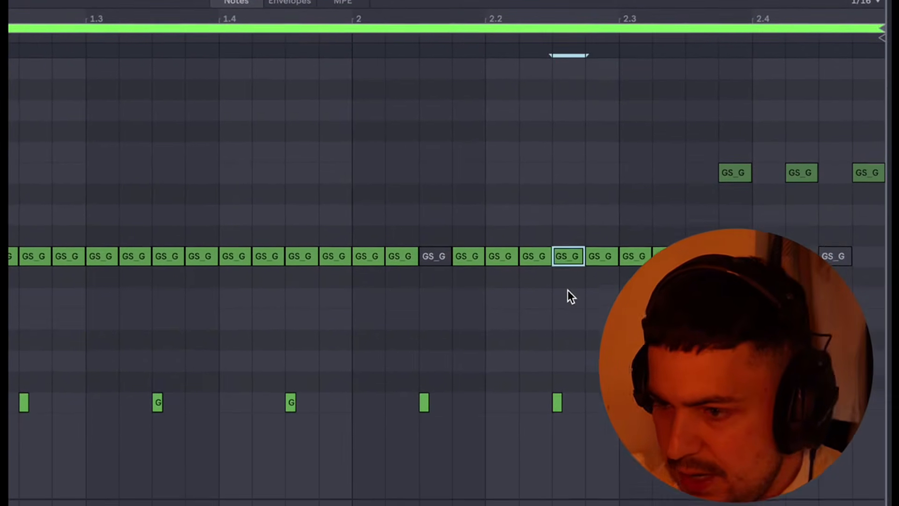
pyautogui.press('0')
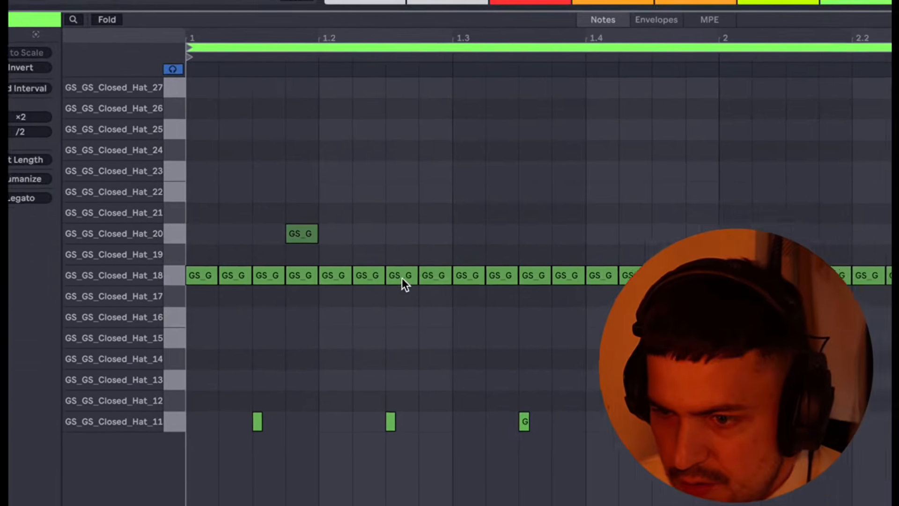
# Deactivate the GS_GS_Closed_Hat_18 notes on the third sixteenth of beats 2, 3 and 4 in the first bar
pyautogui.moveTo(28, 233); pyautogui.dragTo(35, 276)
pyautogui.moveTo(447, 311); pyautogui.dragTo(452, 318)
pyautogui.press('0')
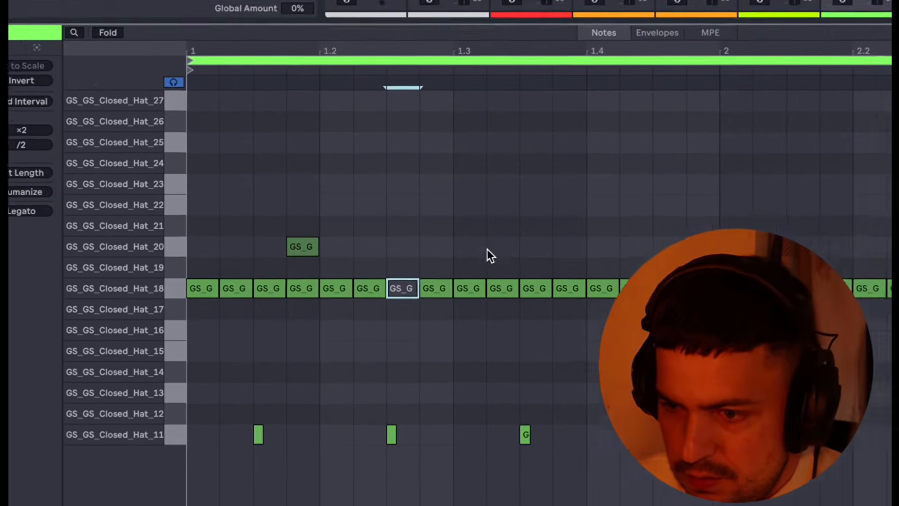
pyautogui.moveTo(577, 262); pyautogui.dragTo(579, 299)
pyautogui.press('0')
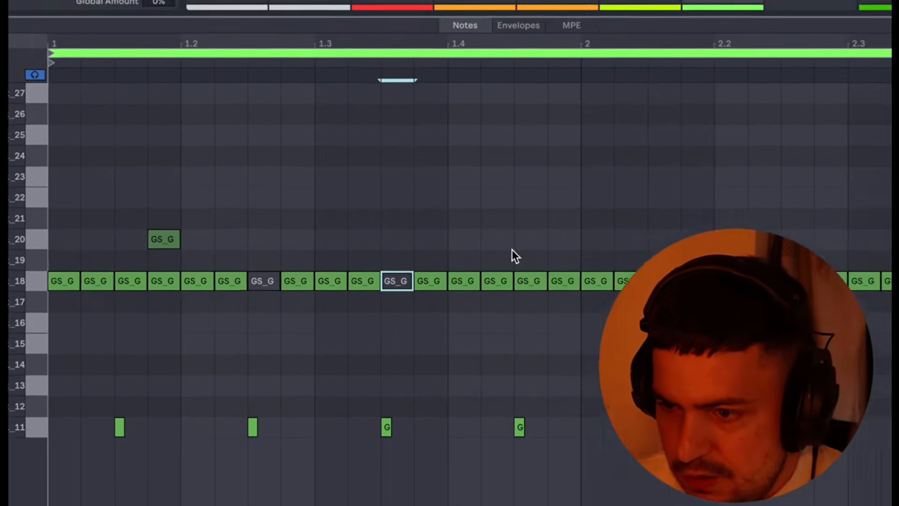
pyautogui.moveTo(614, 272); pyautogui.dragTo(613, 322)
pyautogui.press('0')
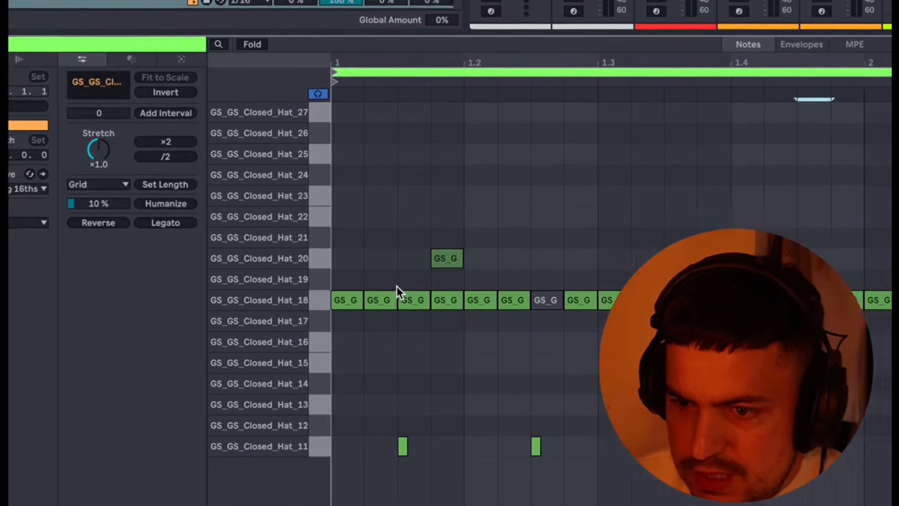
# Deactivate the GS_GS_Closed_Hat_18 notes on the third and fourth sixteenths of the first bar's first beat
pyautogui.moveTo(397, 286); pyautogui.dragTo(414, 327)
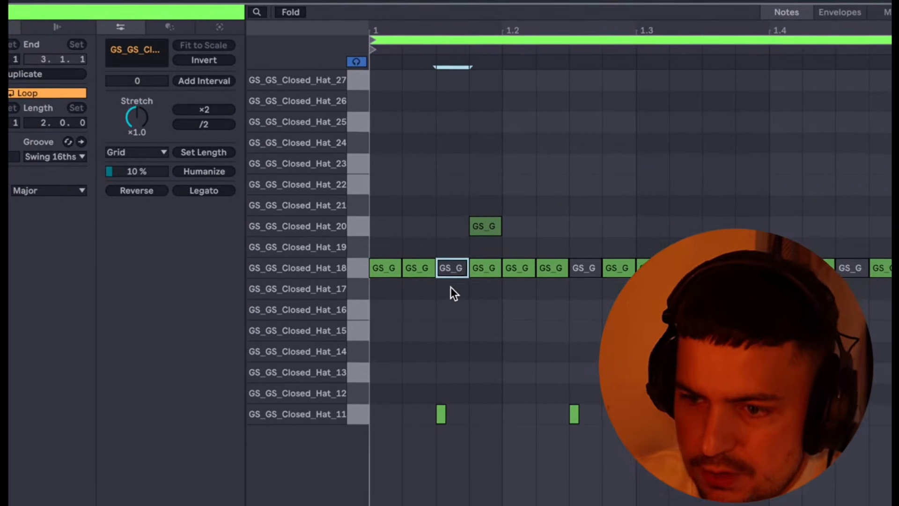
pyautogui.press('0')
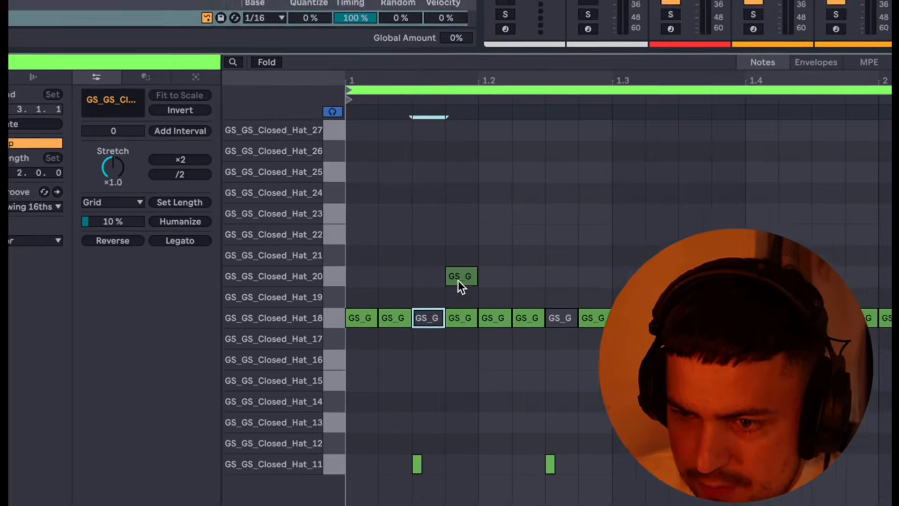
pyautogui.moveTo(488, 252); pyautogui.dragTo(490, 305)
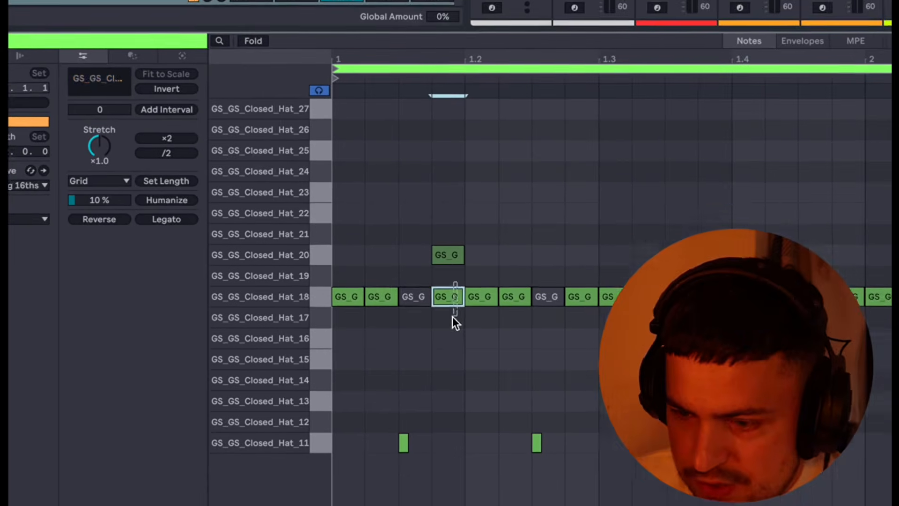
pyautogui.press('0')
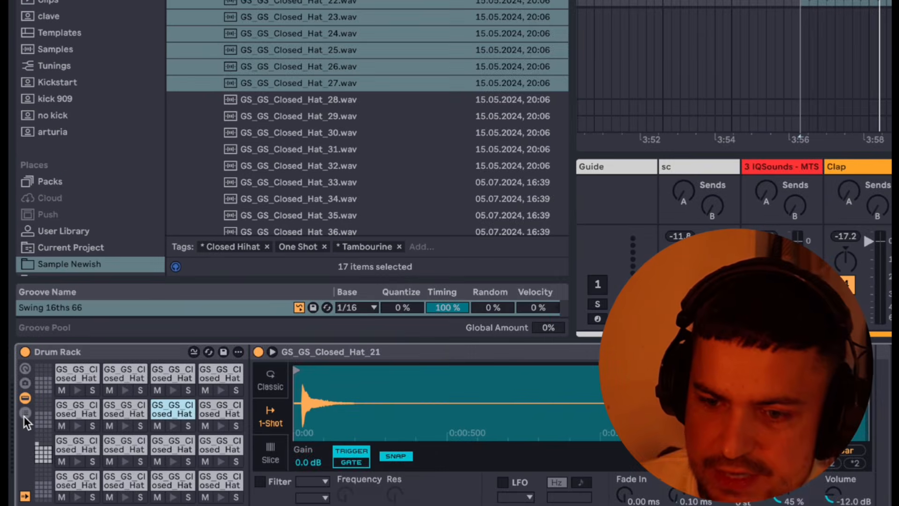
# Show the Drum Rack's chain list with its input/output settings and assign all the closed-hat chains to choke group 1
pyautogui.click(24, 417)
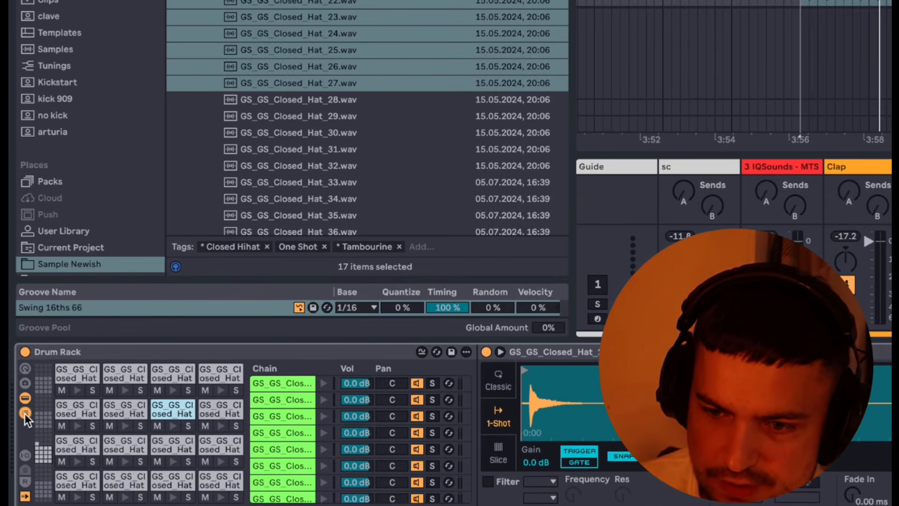
pyautogui.click(26, 455)
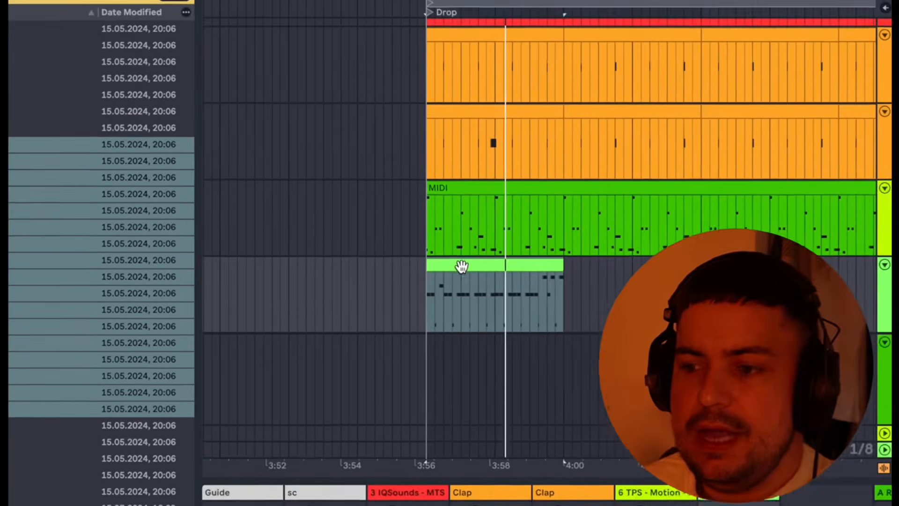
pyautogui.click(504, 202)
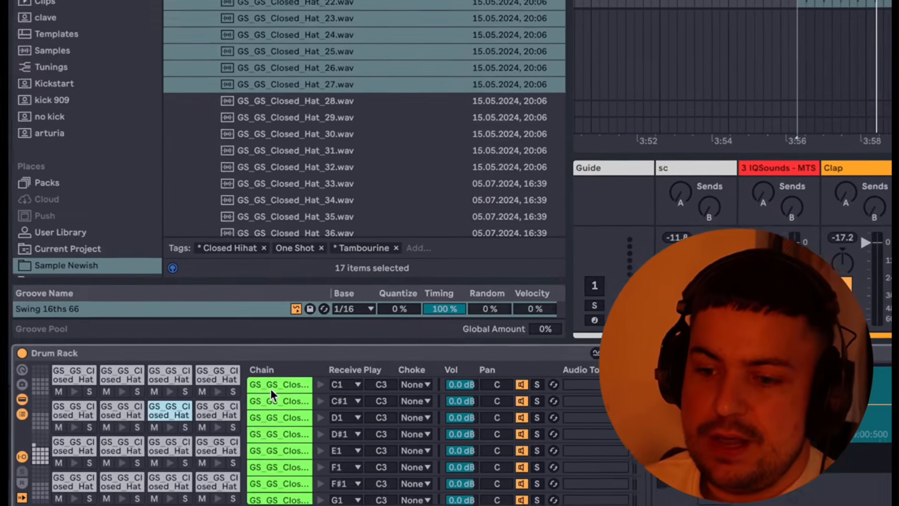
pyautogui.scroll(-5, 283, 395)
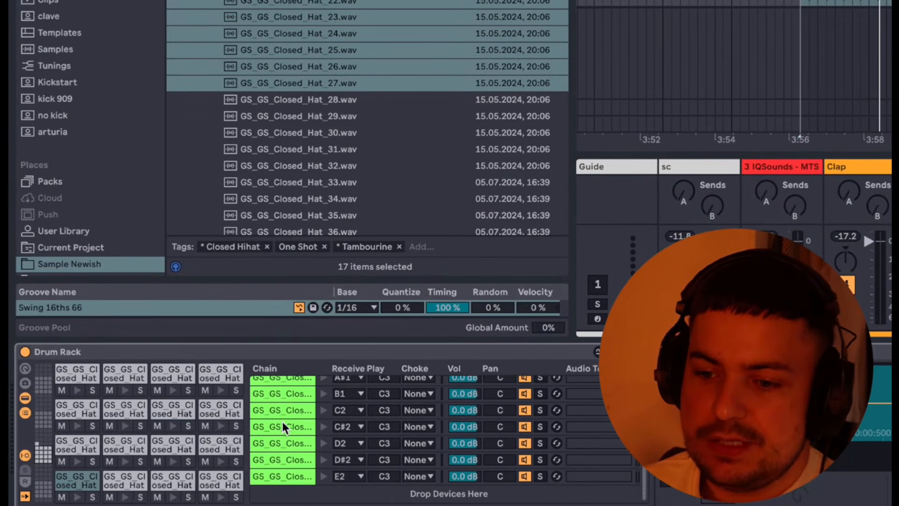
pyautogui.keyDown('shift'); pyautogui.click(279, 475); pyautogui.keyUp('shift')
pyautogui.scroll(5, 281, 471)
pyautogui.click(422, 384)
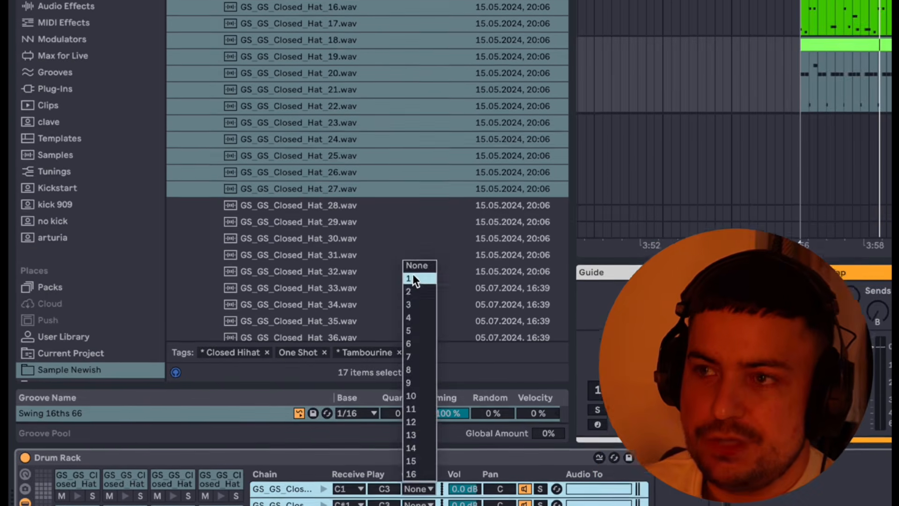
pyautogui.click(414, 172)
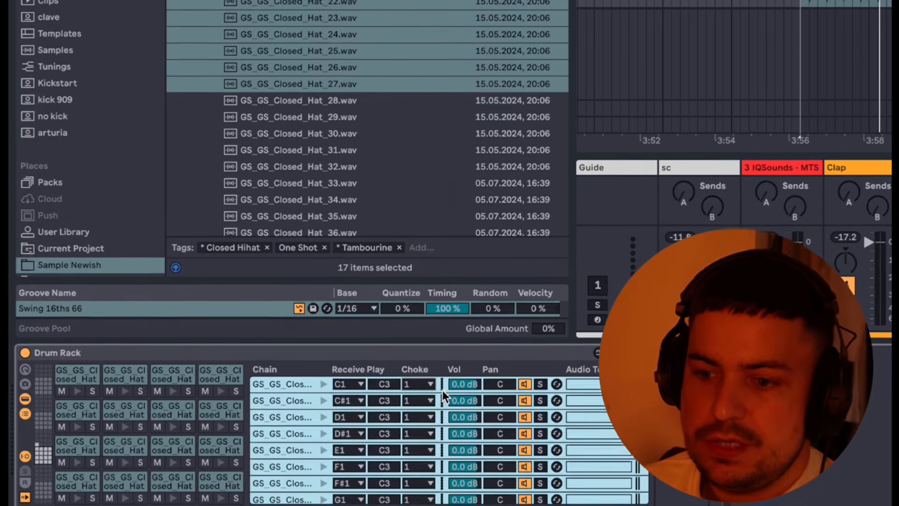
pyautogui.click(428, 385)
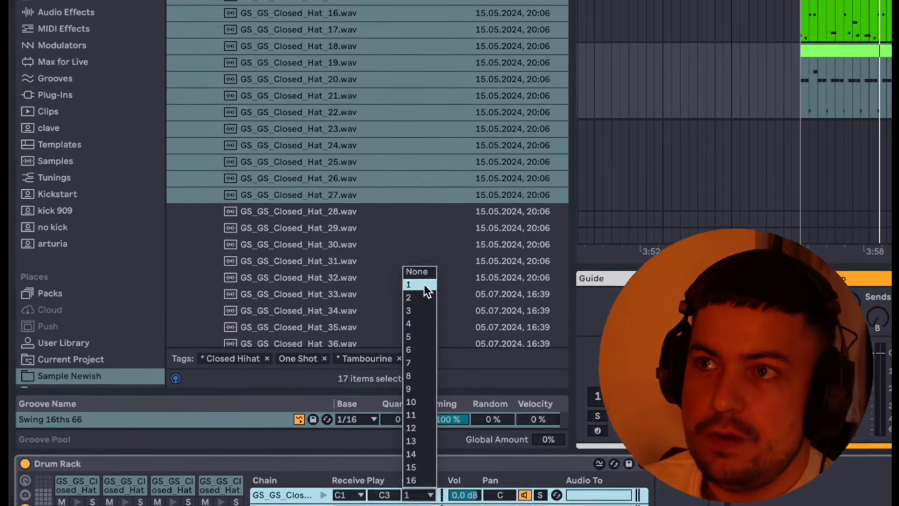
pyautogui.click(423, 285)
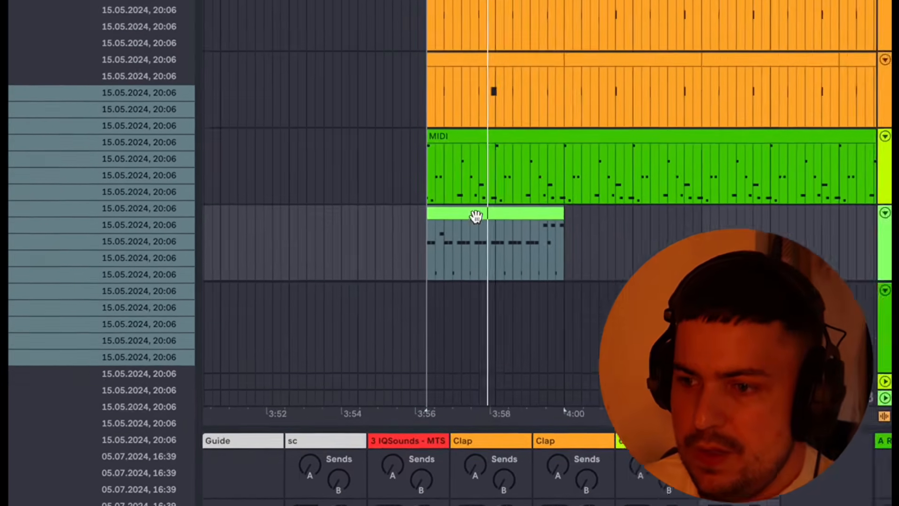
# Add a GS_GS_Closed_Hat_15 note on the fourth sixteenth of the hat clip's first beat
pyautogui.doubleClick(626, 74)
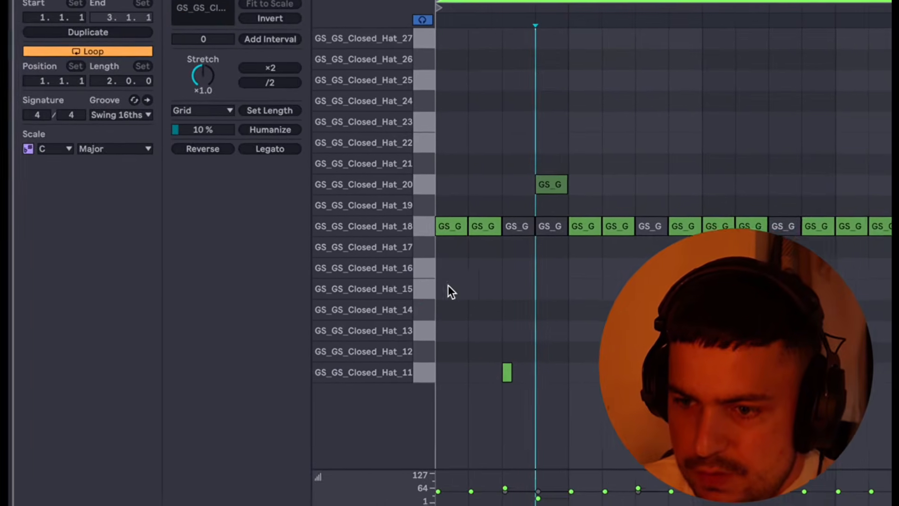
pyautogui.doubleClick(552, 289)
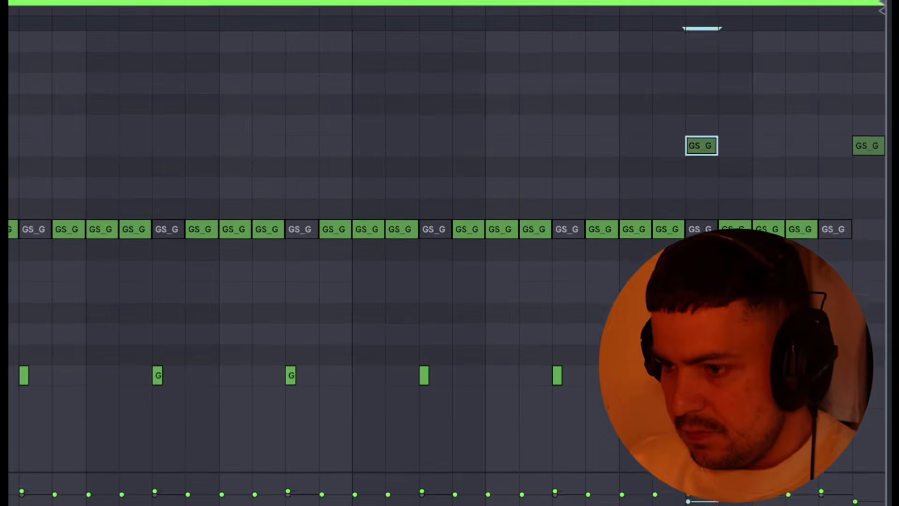
# At the last sixteenth of the second hat clip, add a GS_GS_Closed_Hat_18 note and delete the GS_GS_Closed_Hat_22 note
pyautogui.moveTo(867, 179); pyautogui.dragTo(867, 262)
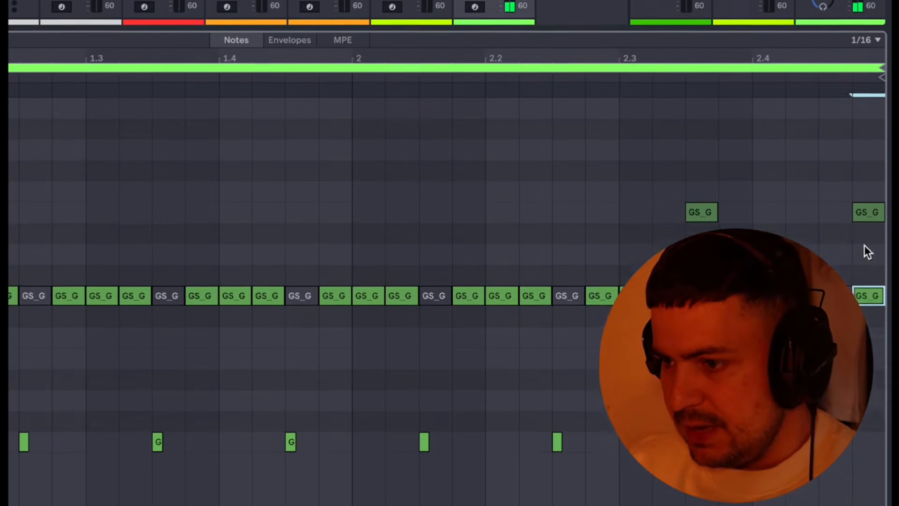
pyautogui.click(868, 174)
pyautogui.press('Delete')
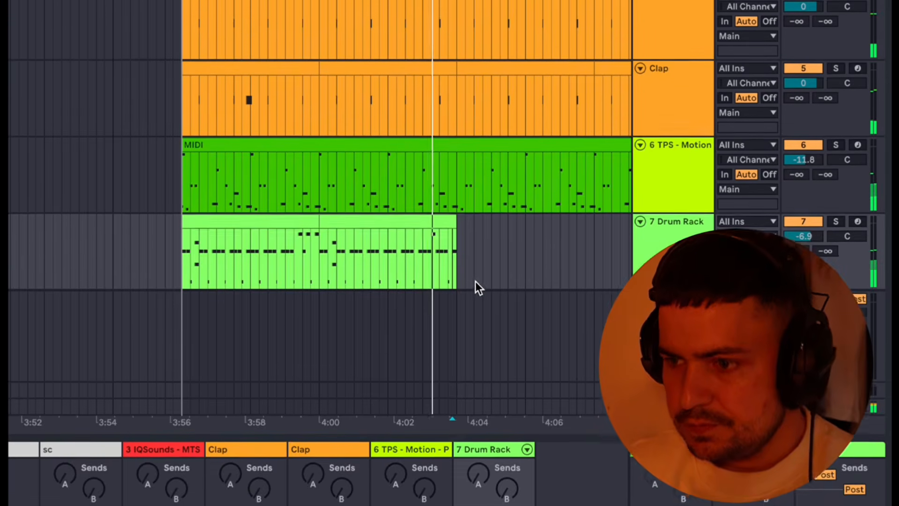
# Stop playback and duplicate the two Drum Rack hat clips together to fill the rest of the eight-bar drop
pyautogui.press('space')
pyautogui.moveTo(455, 275); pyautogui.dragTo(179, 272)
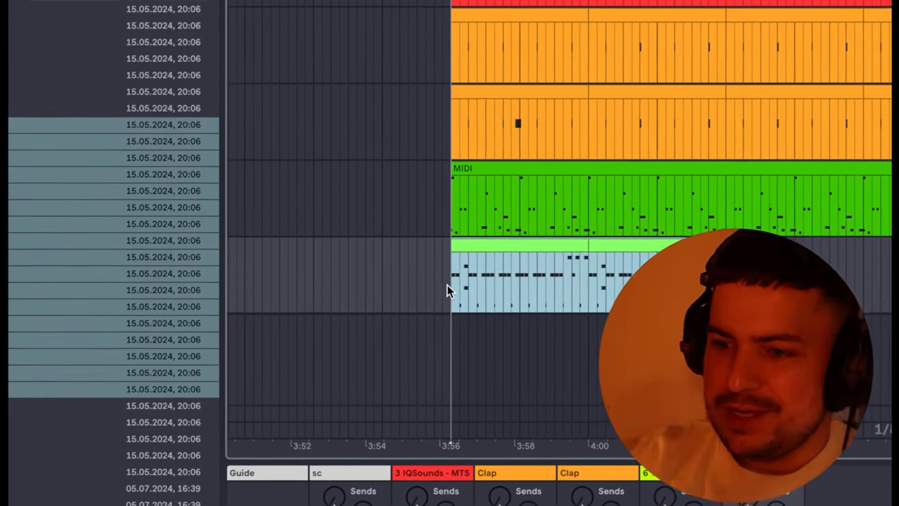
pyautogui.press('super+d')
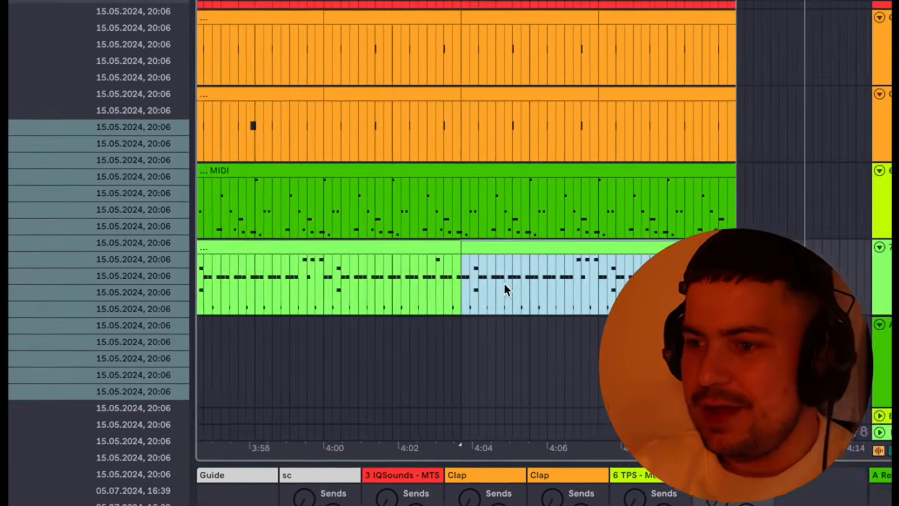
pyautogui.scroll(-4, 543, 275)
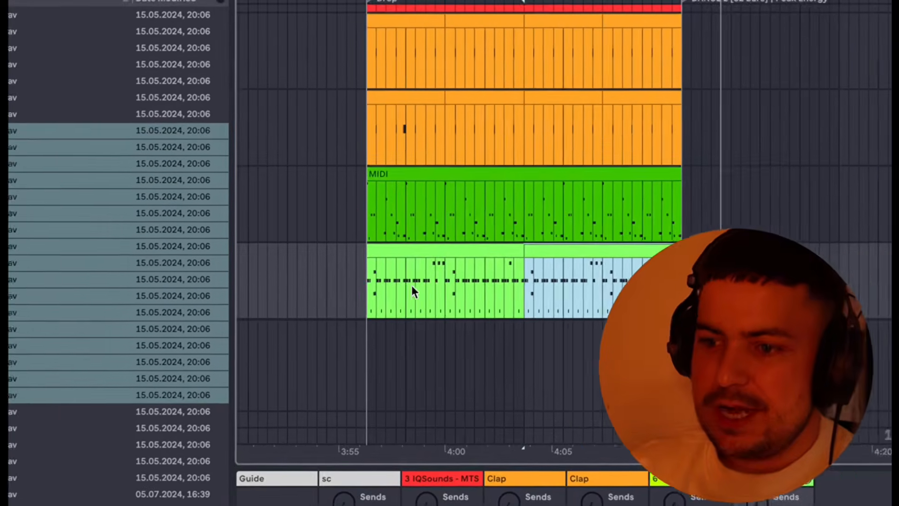
# Consolidate the hat clips on the Drum Rack track into one clip spanning the whole eight-bar drop
pyautogui.moveTo(377, 285); pyautogui.dragTo(475, 284)
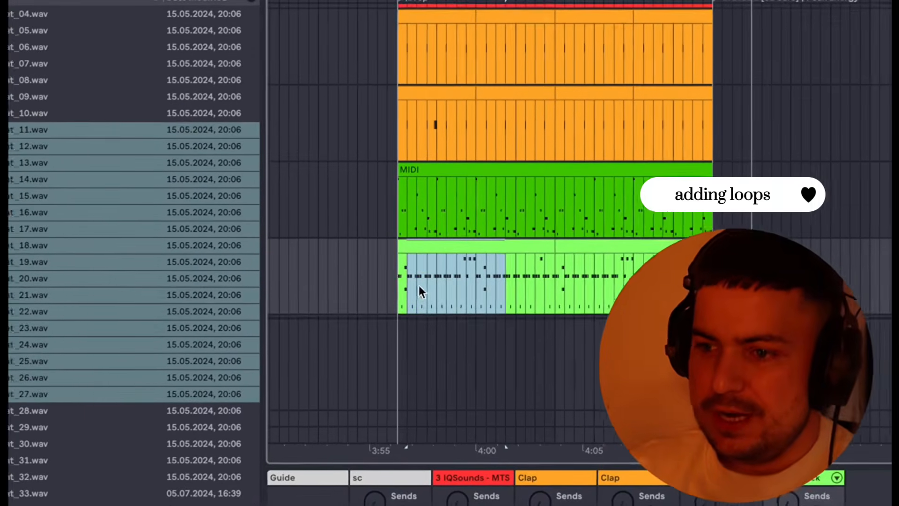
pyautogui.scroll(-2, 375, 276)
pyautogui.moveTo(367, 249); pyautogui.dragTo(731, 274)
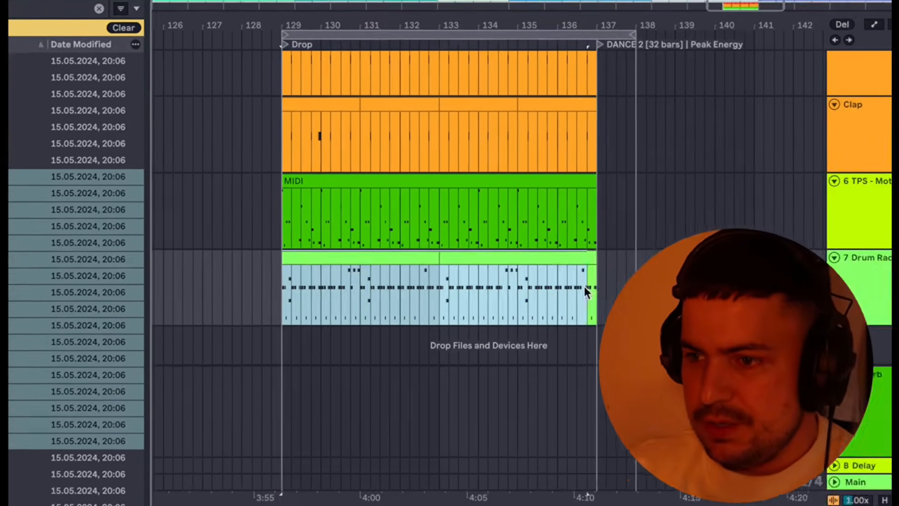
pyautogui.moveTo(585, 287); pyautogui.dragTo(594, 287)
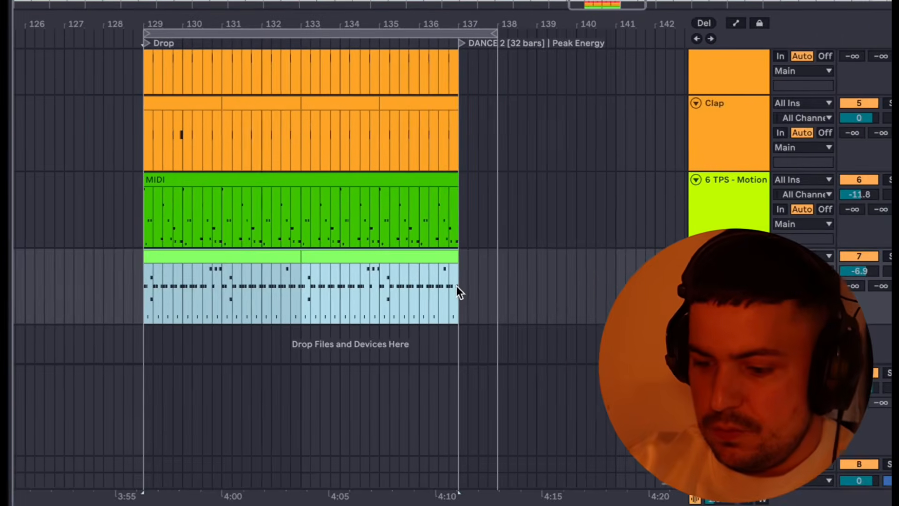
pyautogui.press('super+j')
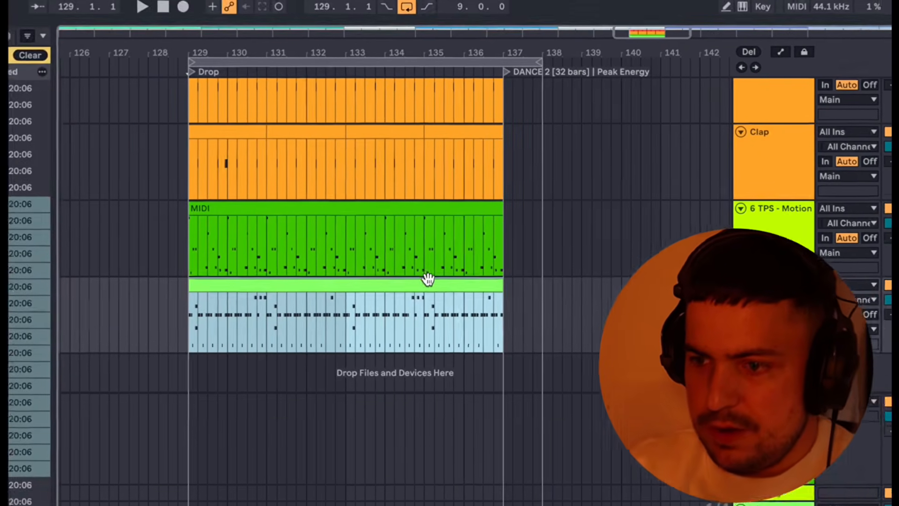
# Open the consolidated Drum Rack hat clip and play the drop to check its closed-hat pattern
pyautogui.doubleClick(377, 253)
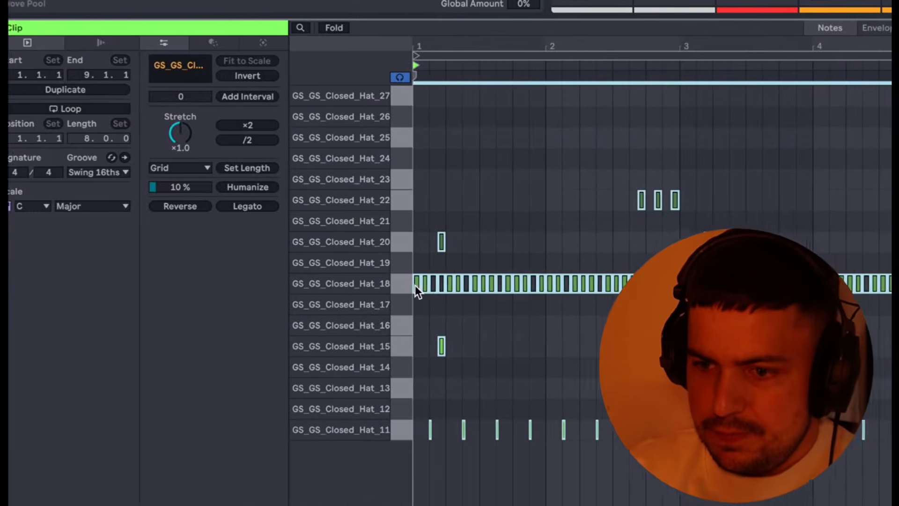
pyautogui.click(70, 315)
pyautogui.scroll(6, 442, 284)
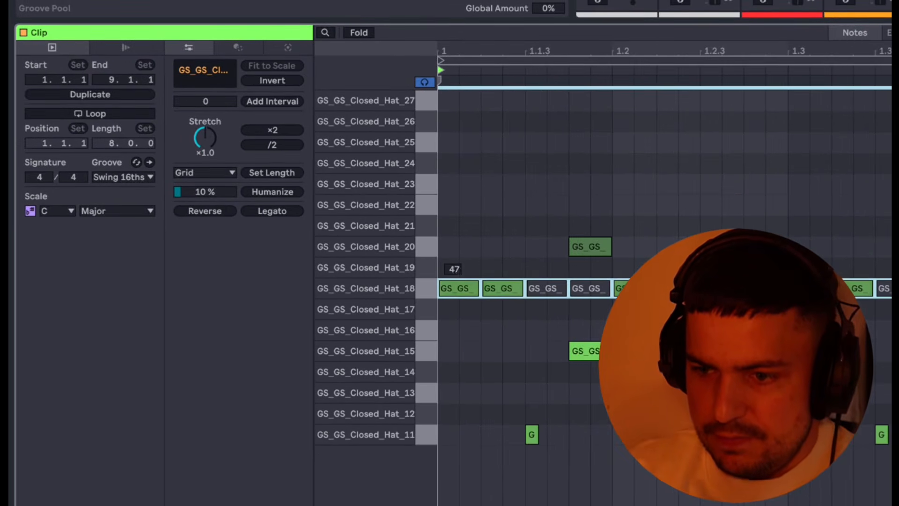
pyautogui.press('space')
pyautogui.press('space')
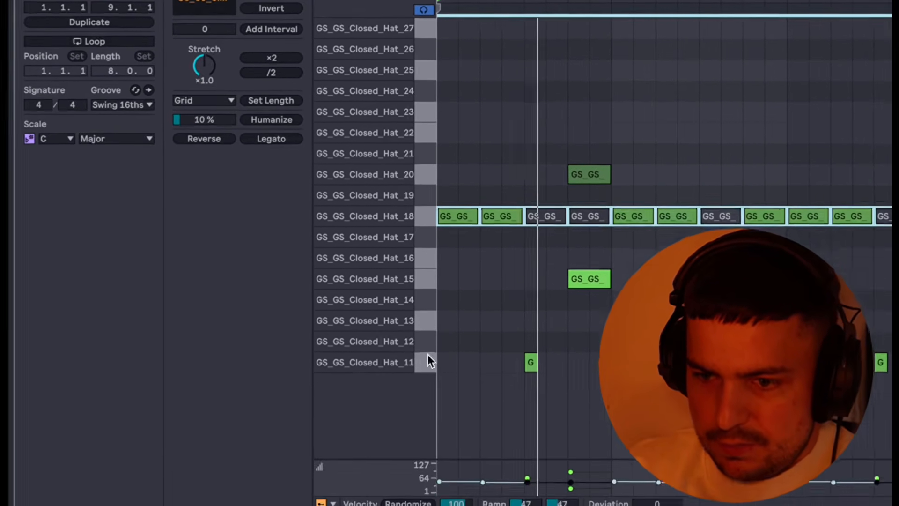
pyautogui.click(531, 362)
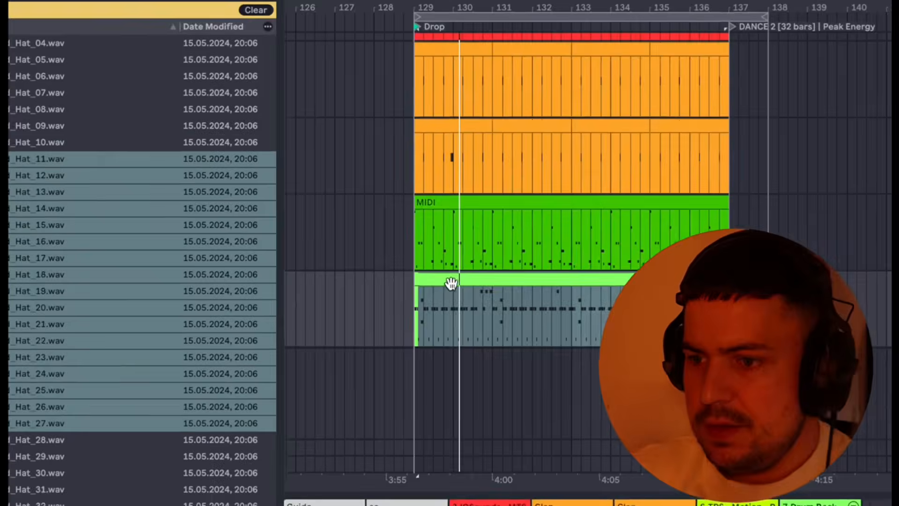
pyautogui.doubleClick(467, 206)
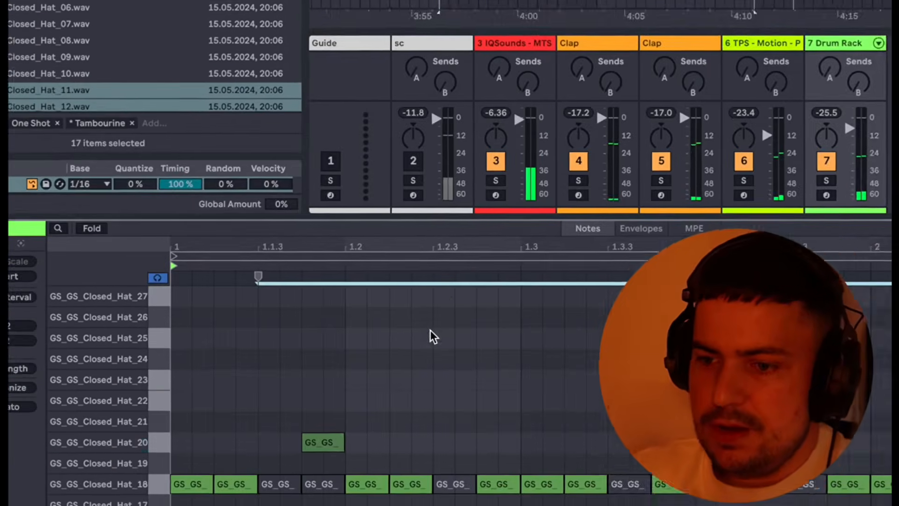
pyautogui.press('space')
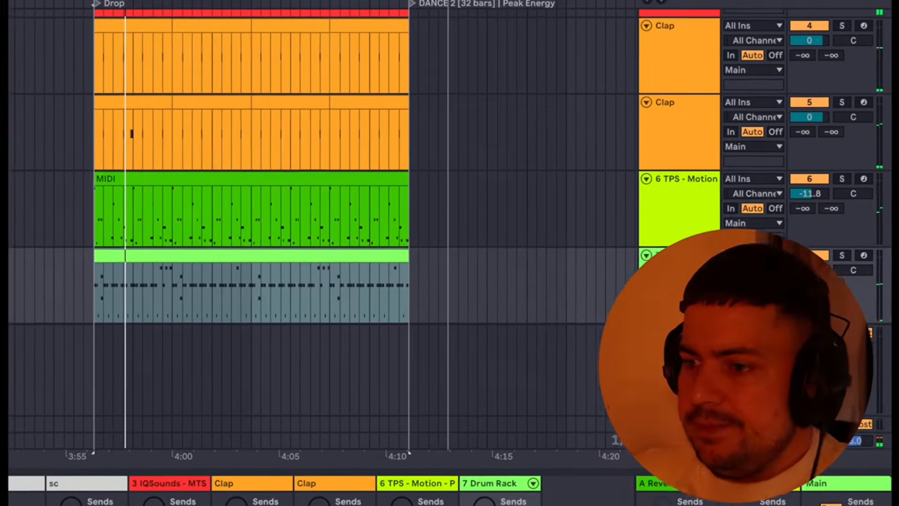
pyautogui.press('space')
pyautogui.scroll(2, 300, 187)
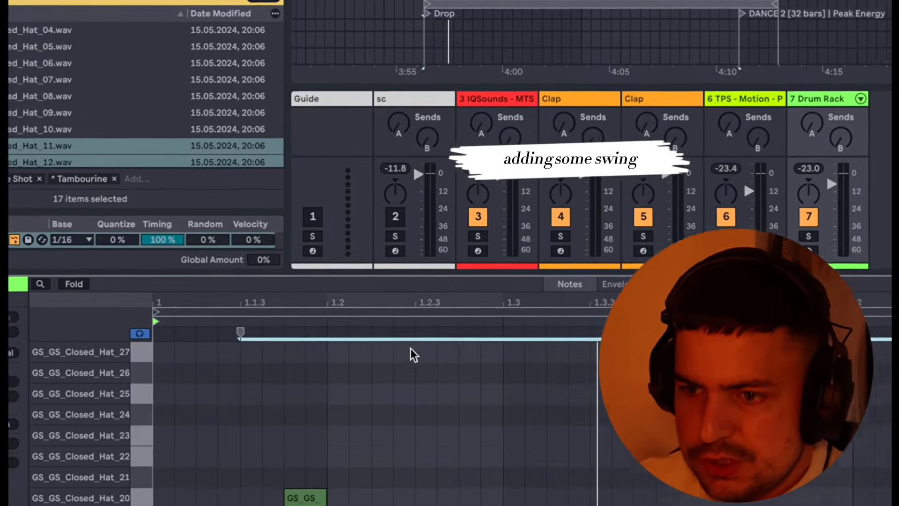
# Set the Groove Pool's global amount to 100% for the Swing 16ths 66 groove
pyautogui.click(141, 79)
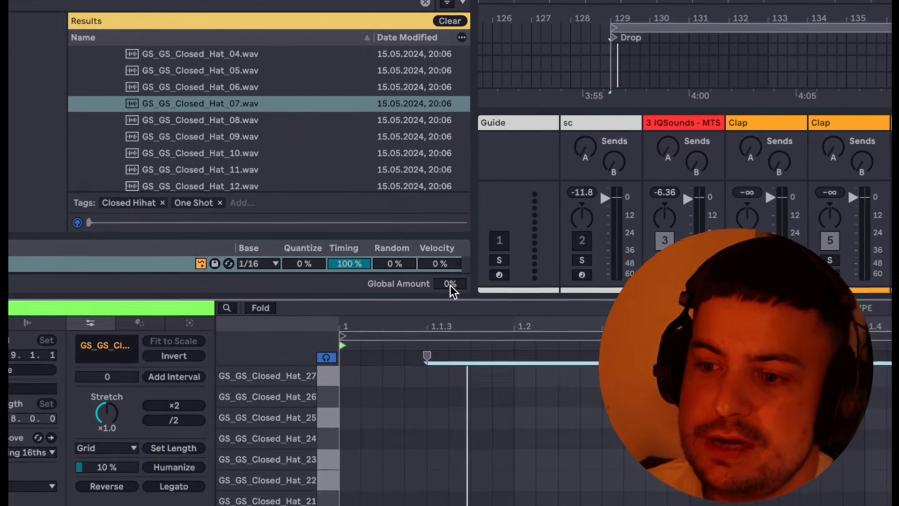
pyautogui.rightClick(451, 286)
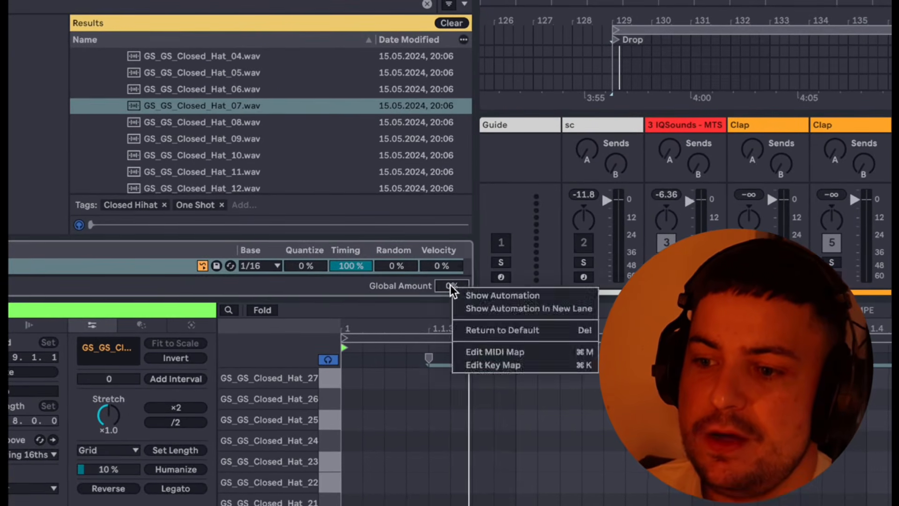
pyautogui.click(451, 286)
pyautogui.doubleClick(451, 286)
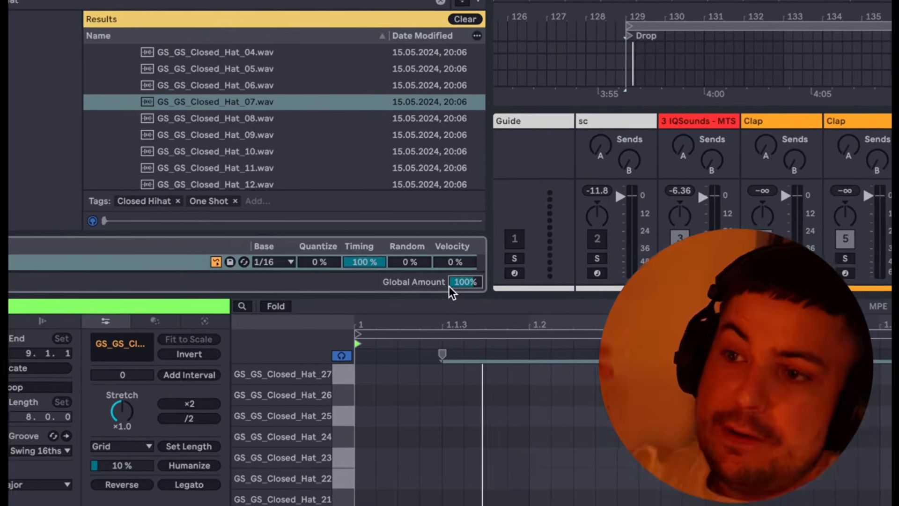
pyautogui.moveTo(450, 285); pyautogui.dragTo(451, 300)
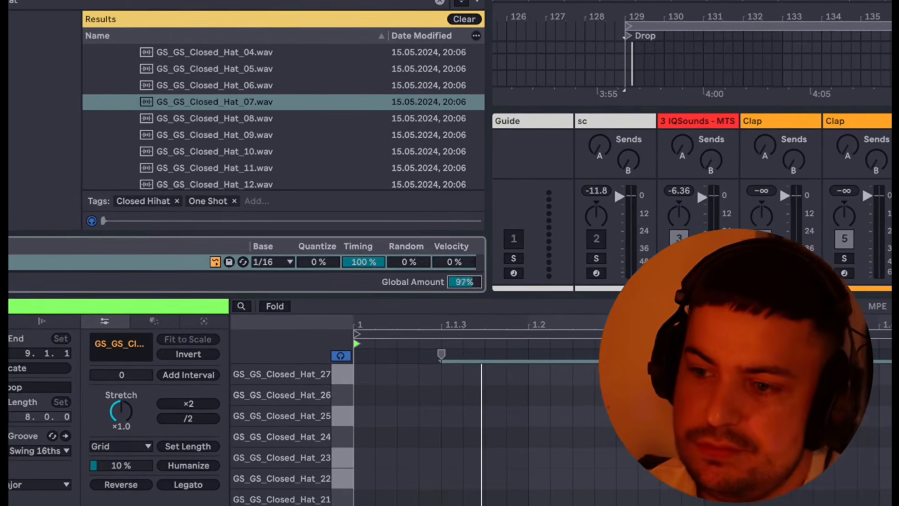
pyautogui.doubleClick(450, 286)
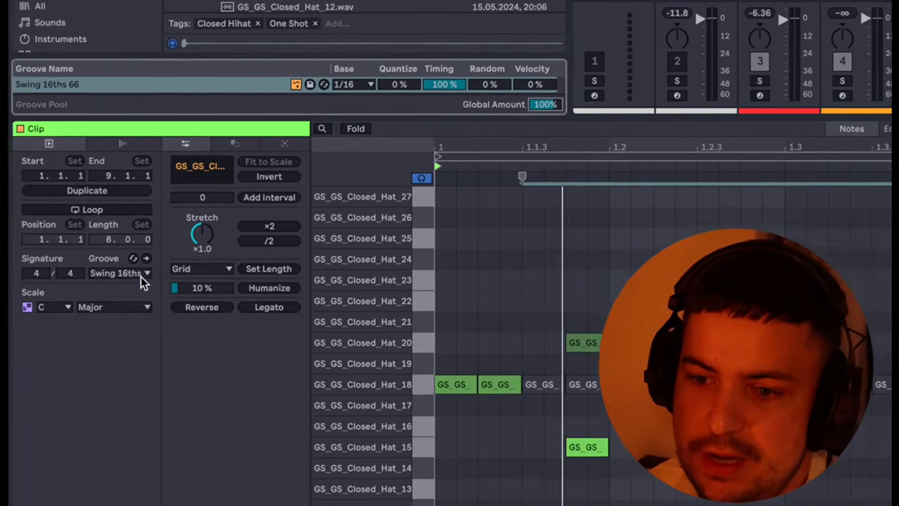
# Compare the Drum Rack hat clip with its groove set to None, and reapply the swing groove
pyautogui.click(142, 276)
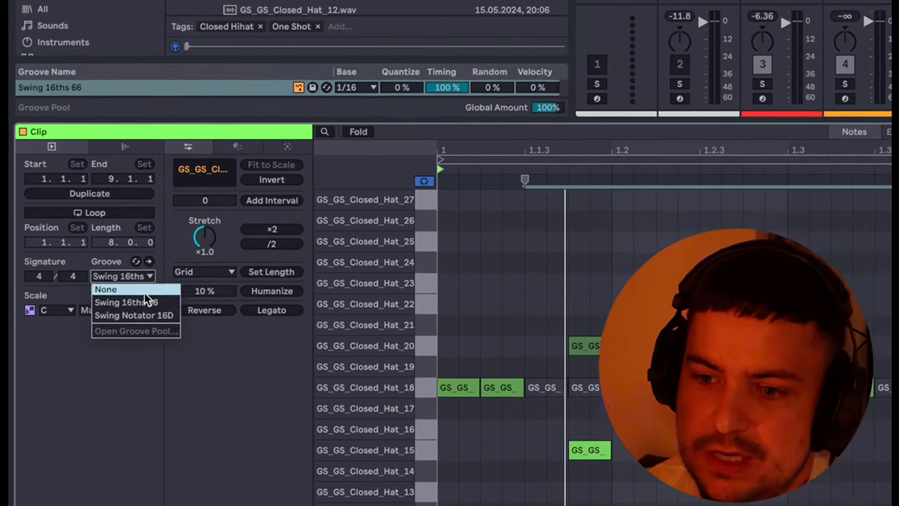
pyautogui.click(149, 286)
pyautogui.click(436, 301)
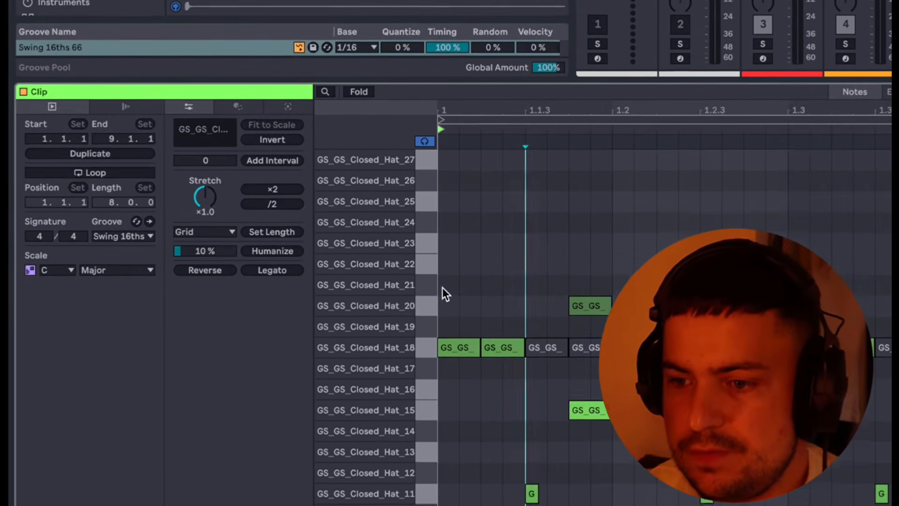
pyautogui.press('space')
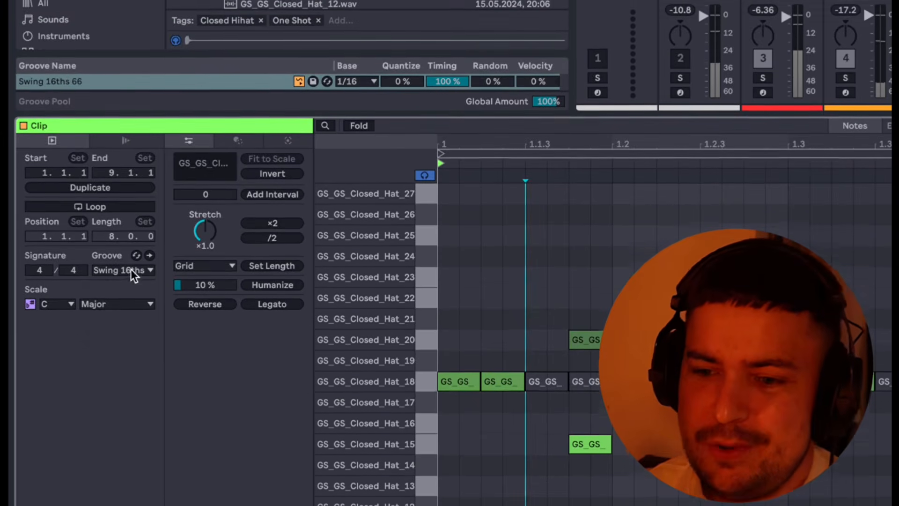
pyautogui.click(130, 229)
pyautogui.click(128, 286)
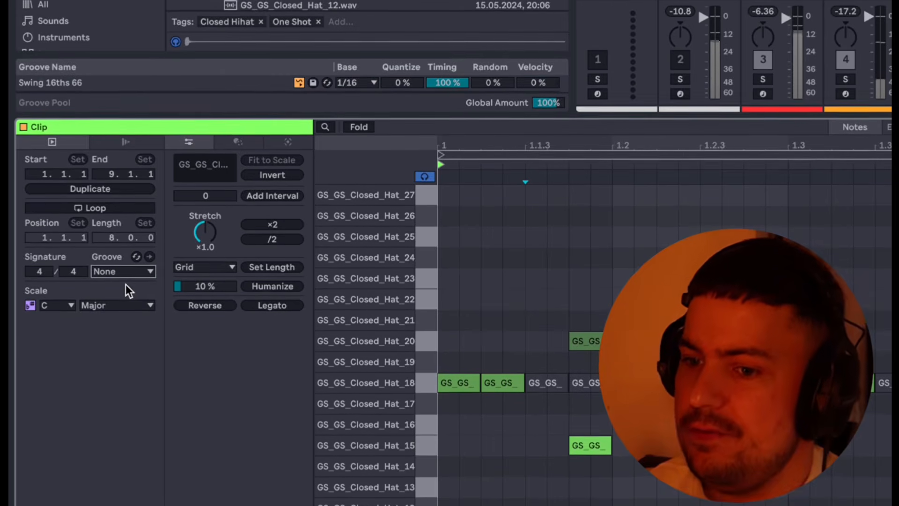
pyautogui.click(122, 270)
pyautogui.click(126, 309)
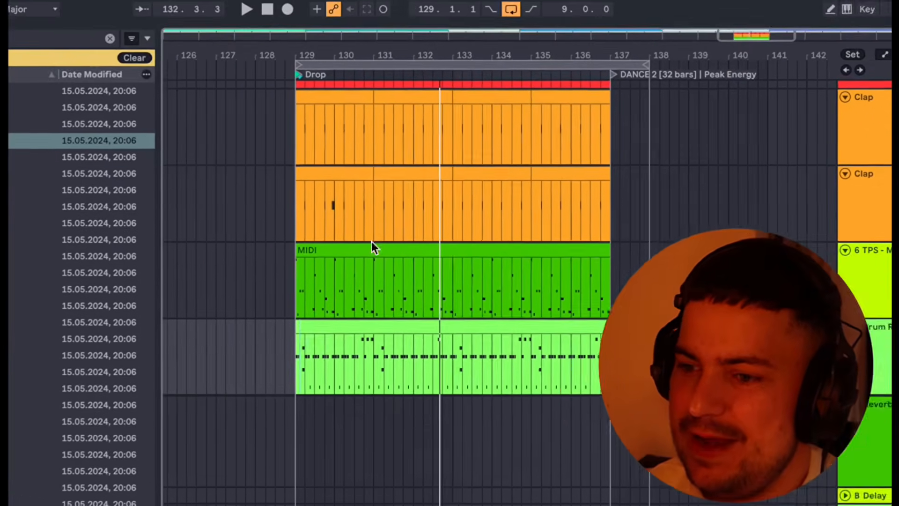
# Assign the Swing 16ths 66 groove to the TPS - Motion percussion clip and play the drop to check the feel
pyautogui.doubleClick(169, 211)
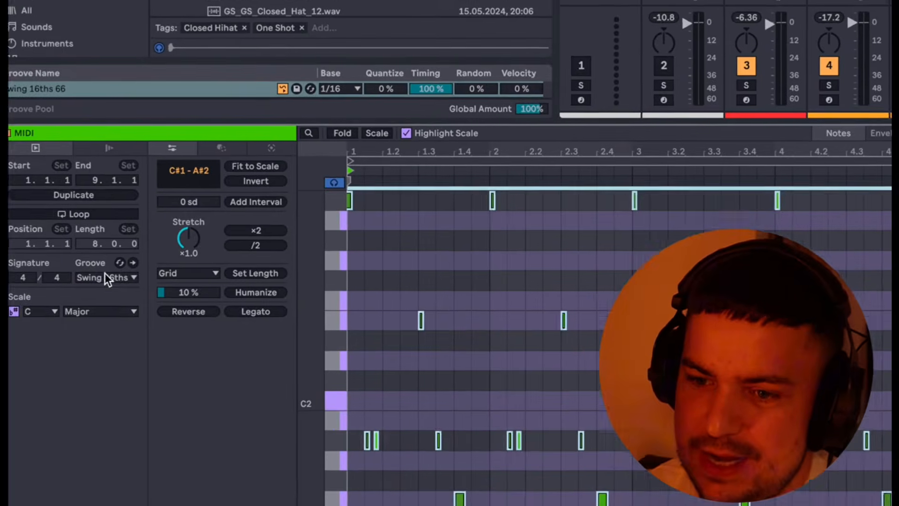
pyautogui.click(117, 276)
pyautogui.click(135, 292)
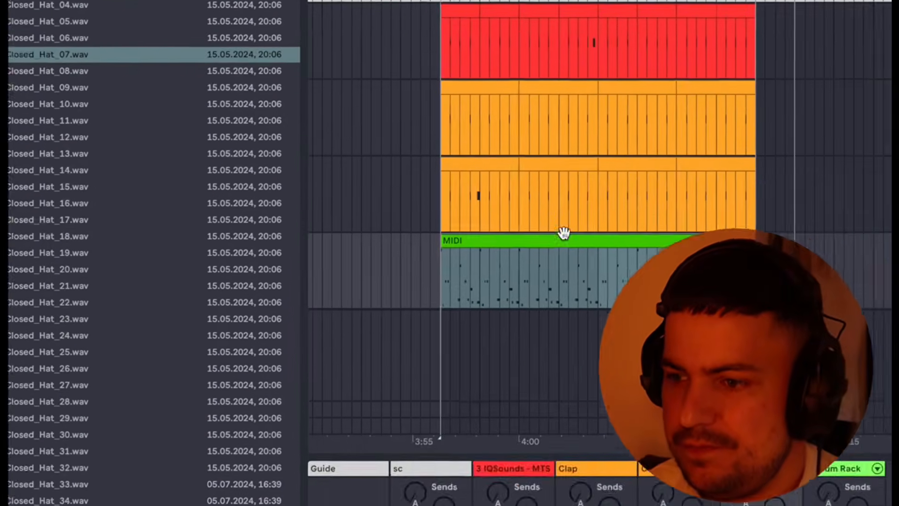
pyautogui.press('space')
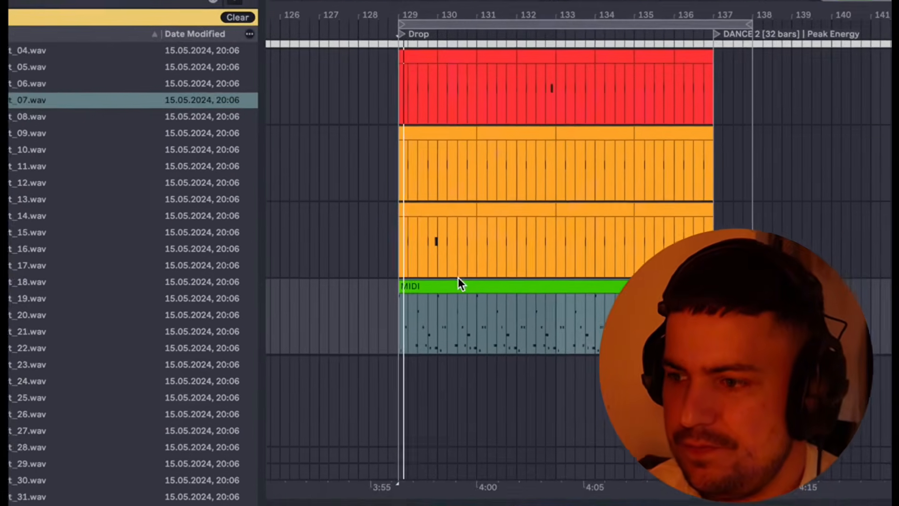
pyautogui.scroll(-3, 825, 91)
pyautogui.scroll(2, 412, 204)
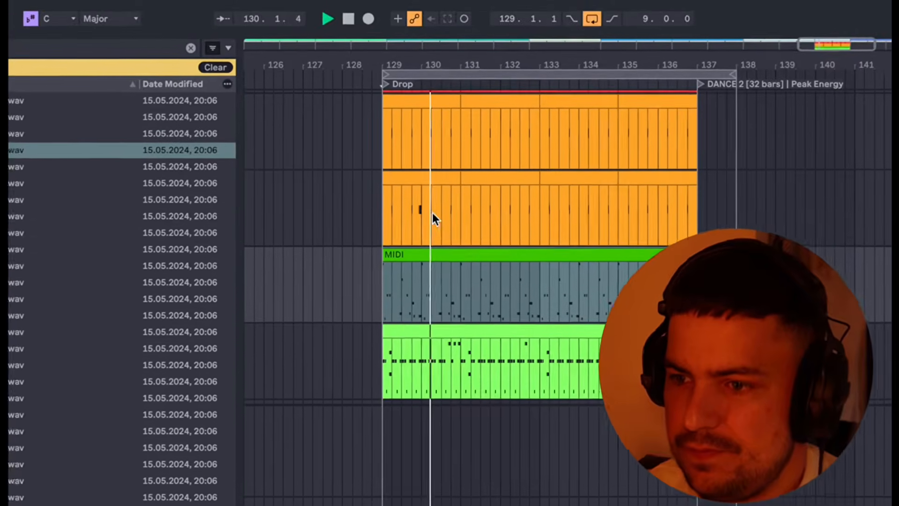
pyautogui.press('space')
# Assign the Swing 16ths 66 groove to the first two-bar clip on the second Clap track and play the result
pyautogui.doubleClick(380, 140)
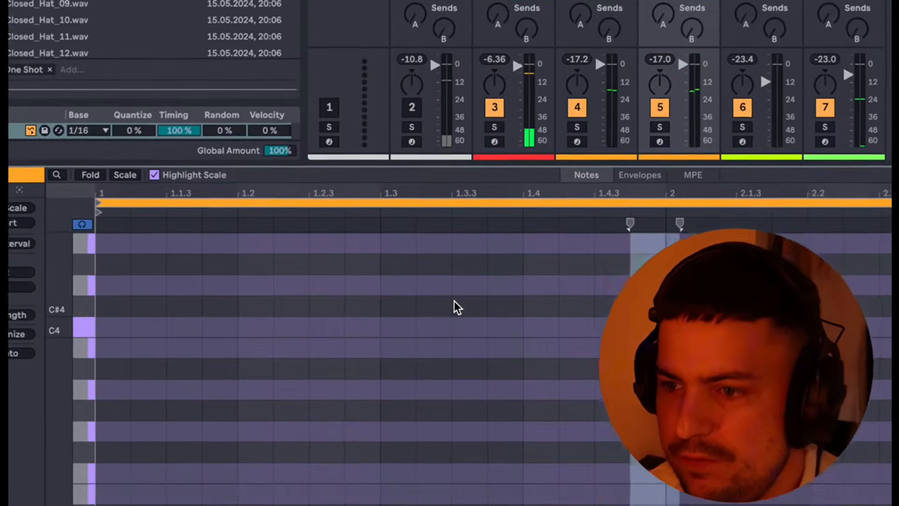
pyautogui.press('super+alt+l')
pyautogui.scroll(5, 482, 285)
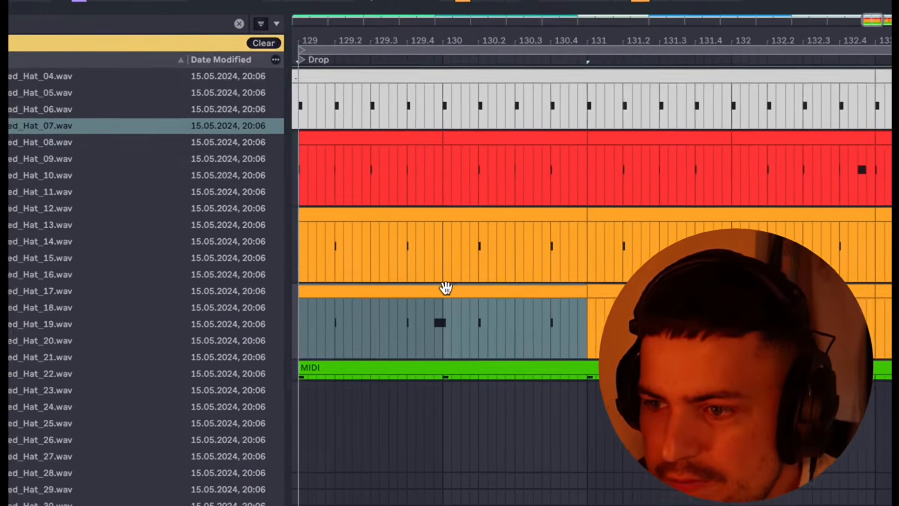
pyautogui.doubleClick(441, 278)
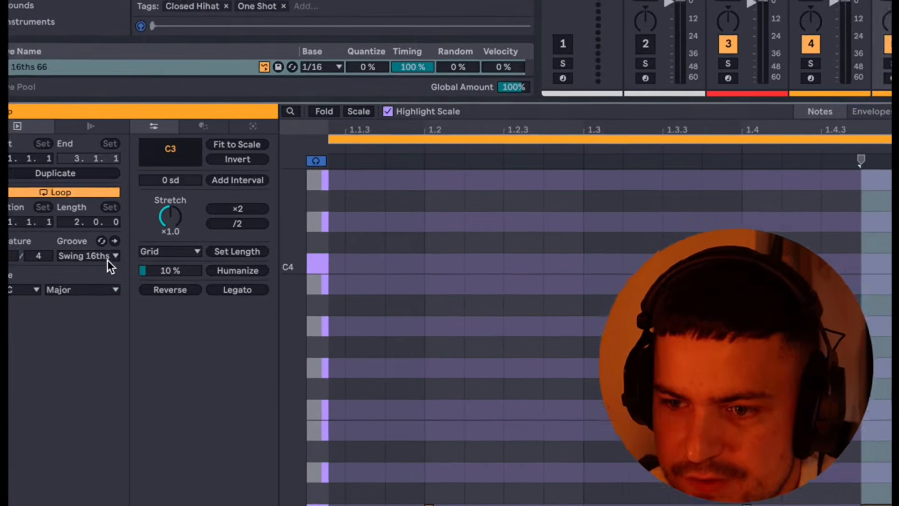
pyautogui.click(110, 260)
pyautogui.click(129, 296)
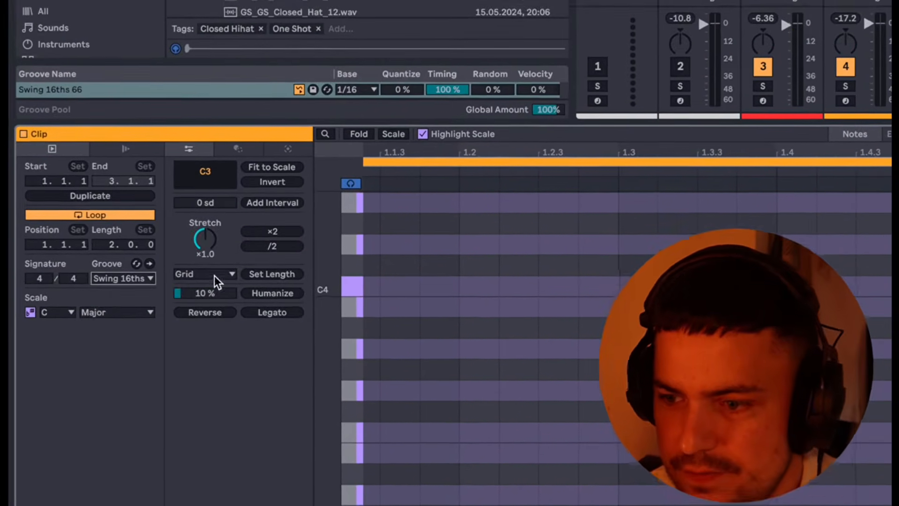
pyautogui.press('space')
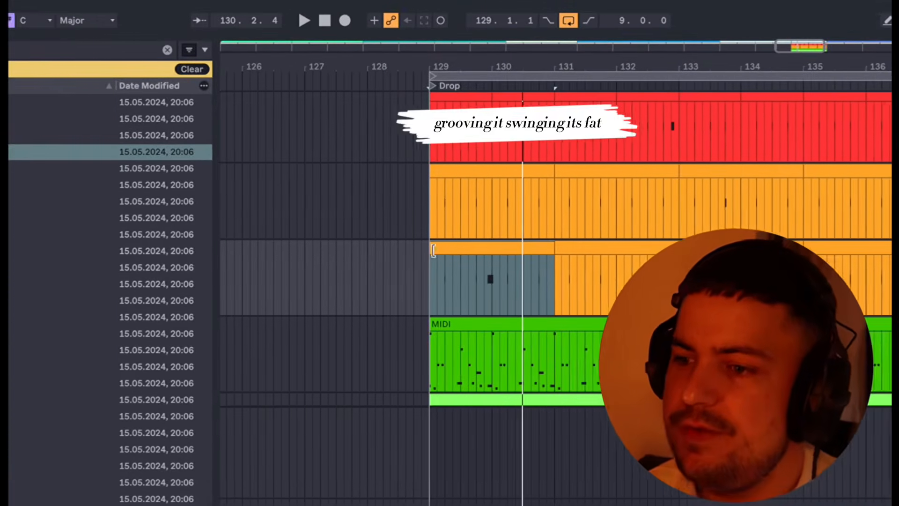
pyautogui.click(342, 270)
pyautogui.moveTo(449, 276); pyautogui.dragTo(568, 272)
pyautogui.press('space')
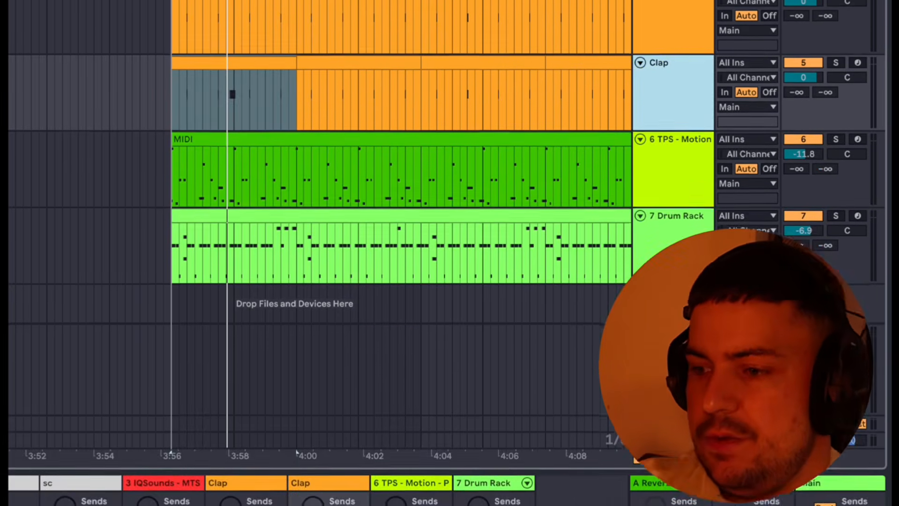
# Insert a new MIDI track below the TPS - Motion percussion track and search the browser for "snare"
pyautogui.hotkey('ctrl', 'shift', 't')
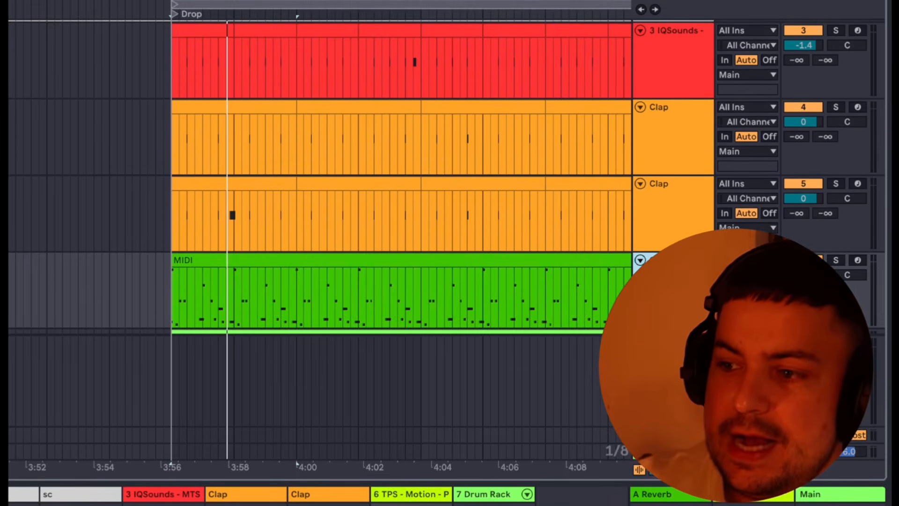
pyautogui.hotkey('ctrl', 'shift', 't')
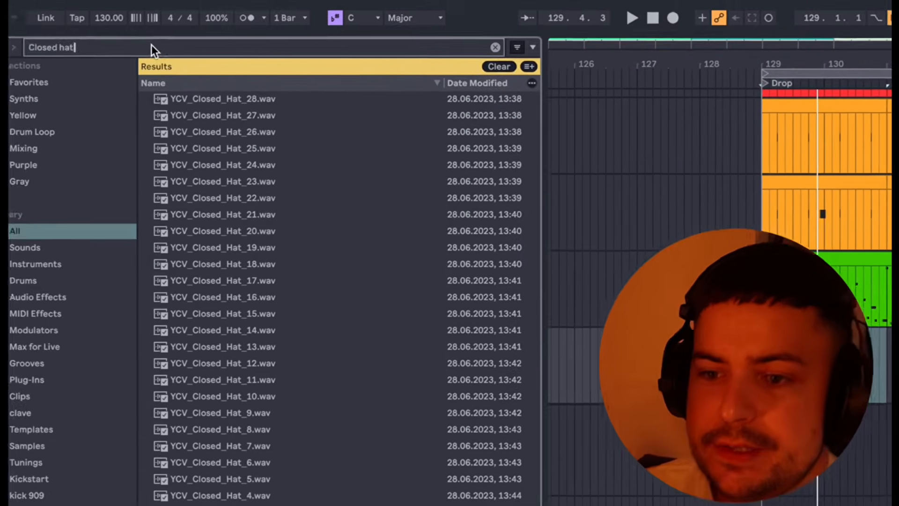
pyautogui.click(175, 43)
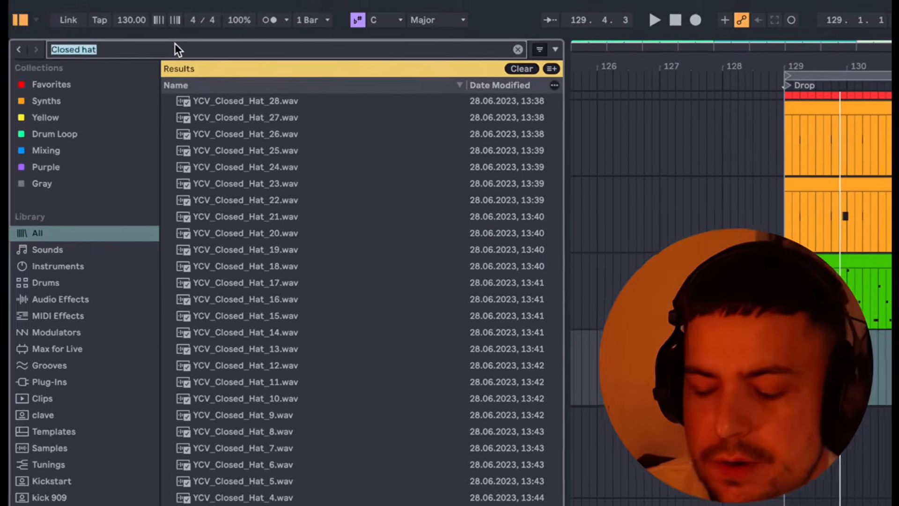
pyautogui.write('snare')
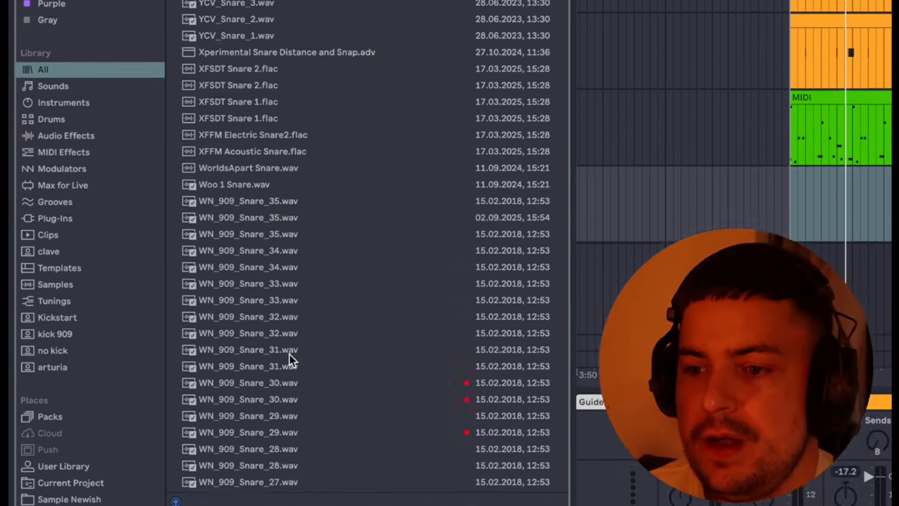
# Audition the WN_909 snare samples numbered around 30 and 31 in the full library results
pyautogui.scroll(-2, 289, 337)
pyautogui.click(289, 313)
pyautogui.click(288, 265)
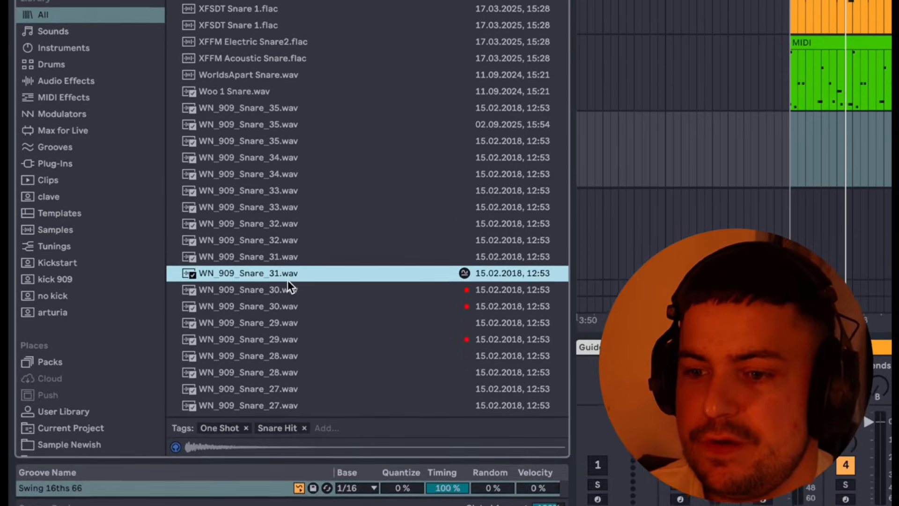
pyautogui.click(289, 248)
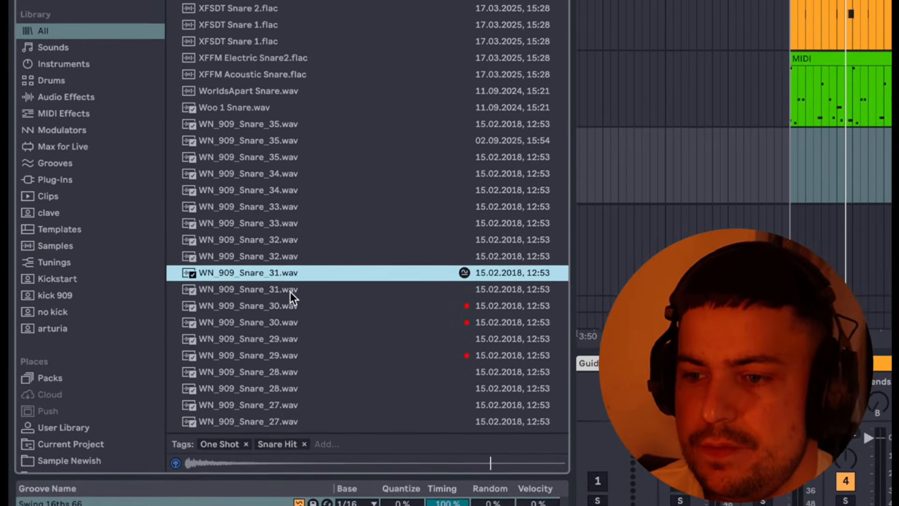
pyautogui.click(298, 318)
pyautogui.click(298, 305)
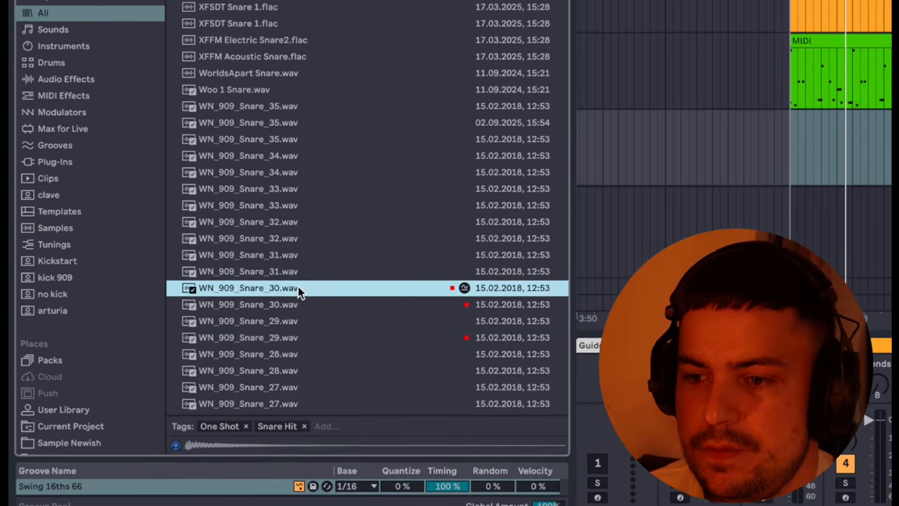
# Limit the snare results to the Favorites collection and audition the SMT_EED snare samples
pyautogui.click(48, 53)
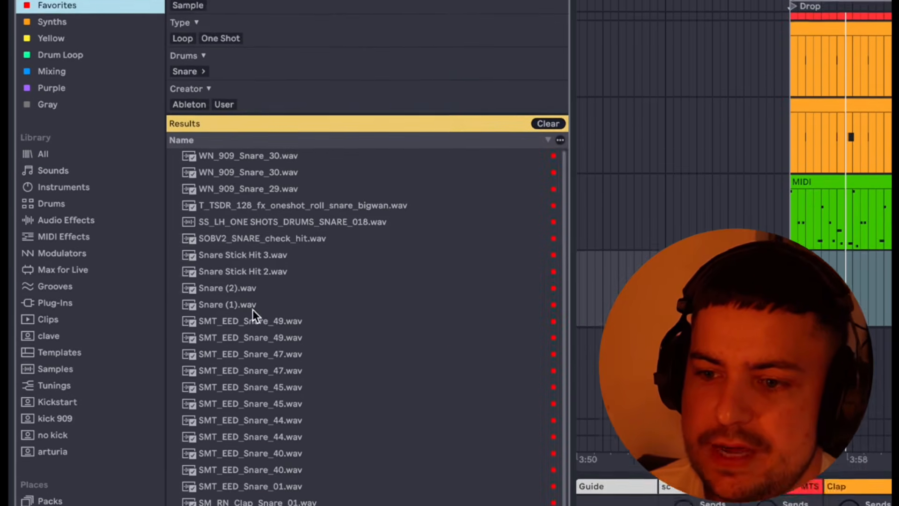
pyautogui.click(247, 300)
pyautogui.click(252, 312)
pyautogui.click(251, 345)
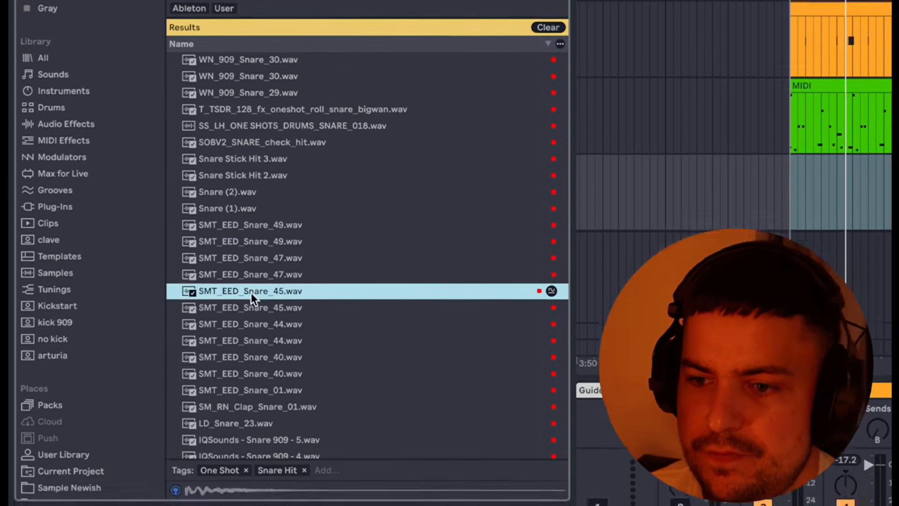
pyautogui.click(254, 310)
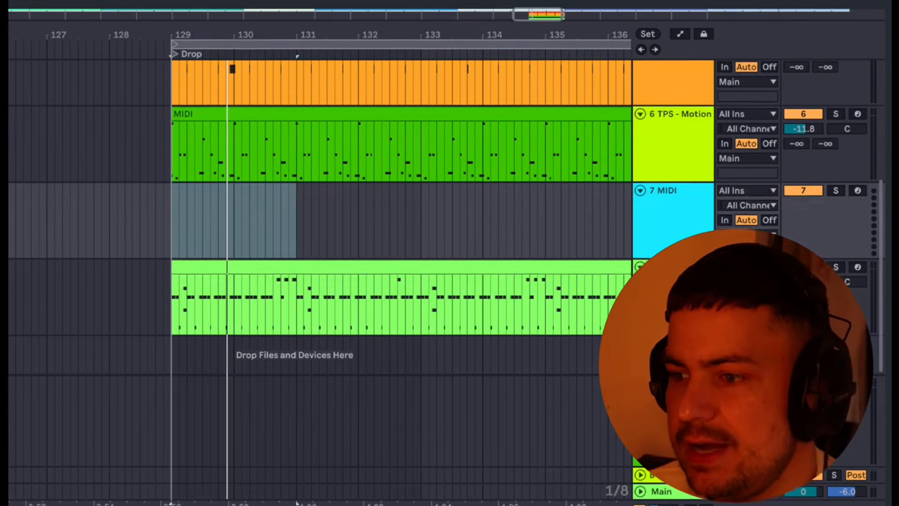
# Load a Drum Rack onto the new MIDI track 7 and add SMT_EED_Snare_47.wav to it
pyautogui.press('Down')
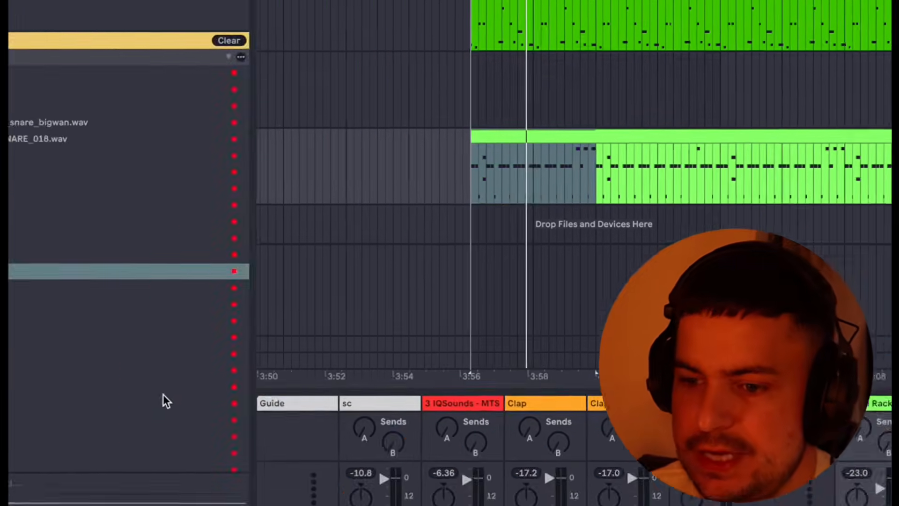
pyautogui.click(163, 392)
pyautogui.click(171, 366)
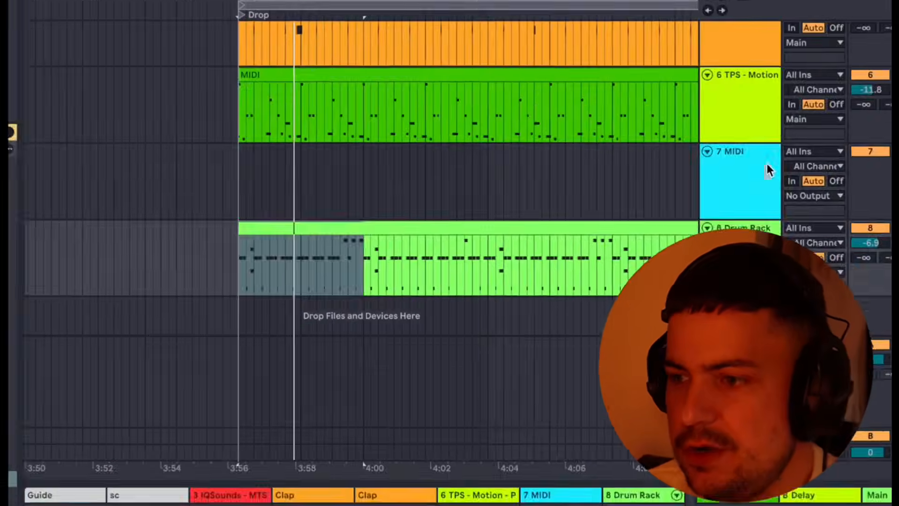
pyautogui.click(767, 163)
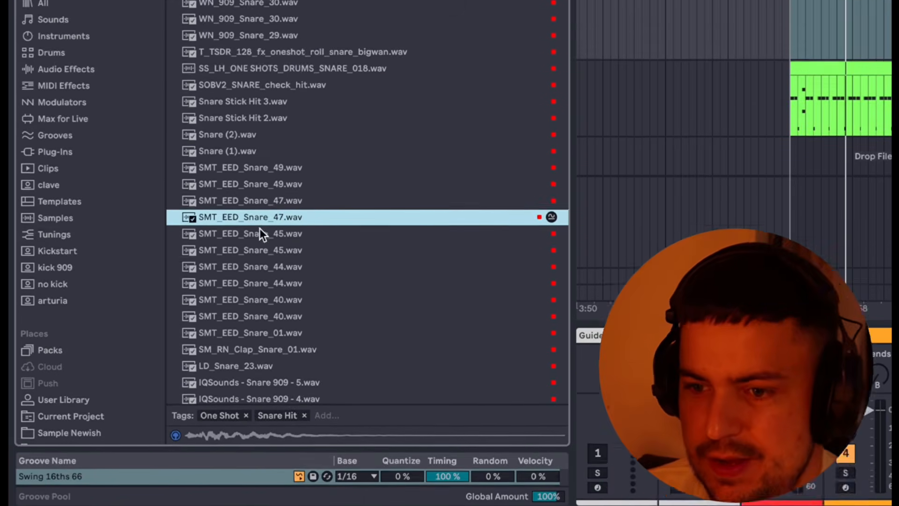
pyautogui.moveTo(256, 218); pyautogui.dragTo(77, 488)
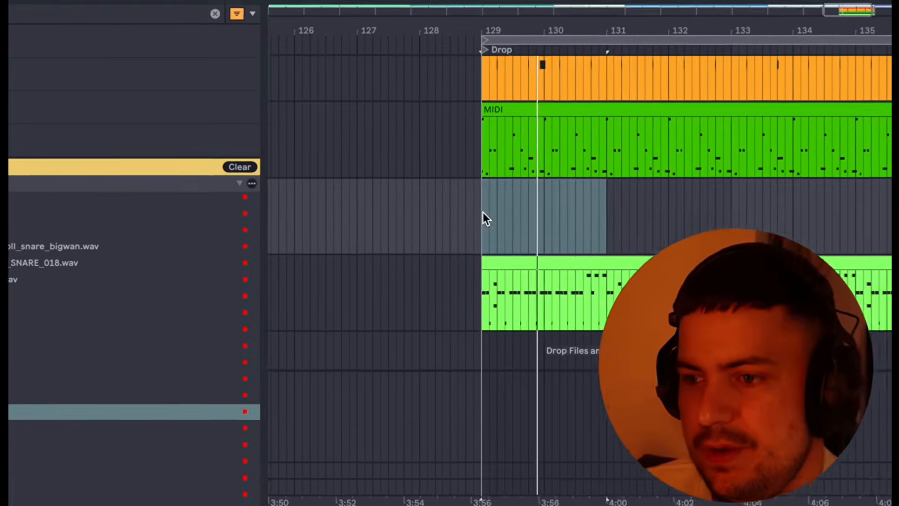
# Audition further favorite snares, including SMT_EED_Snare_49, Snare Stick Hit 3 and WN_909_Snare_30, for a second layer
pyautogui.moveTo(482, 212); pyautogui.dragTo(477, 239)
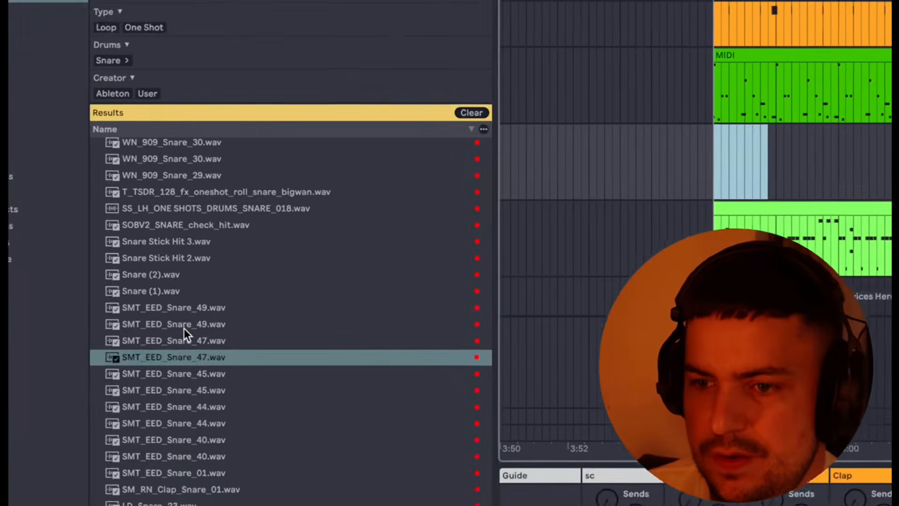
pyautogui.click(184, 328)
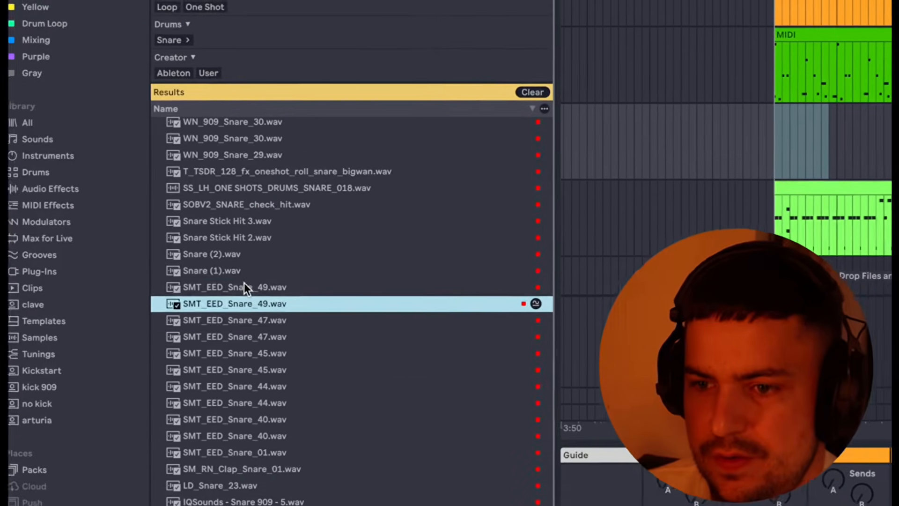
pyautogui.click(244, 284)
pyautogui.click(260, 329)
pyautogui.click(260, 335)
pyautogui.click(228, 136)
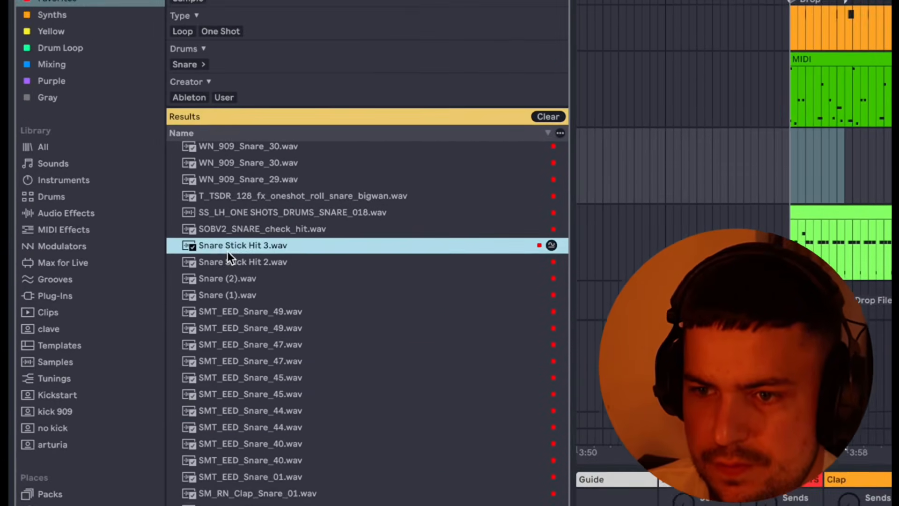
pyautogui.click(232, 87)
pyautogui.click(231, 71)
pyautogui.click(230, 245)
pyautogui.click(234, 230)
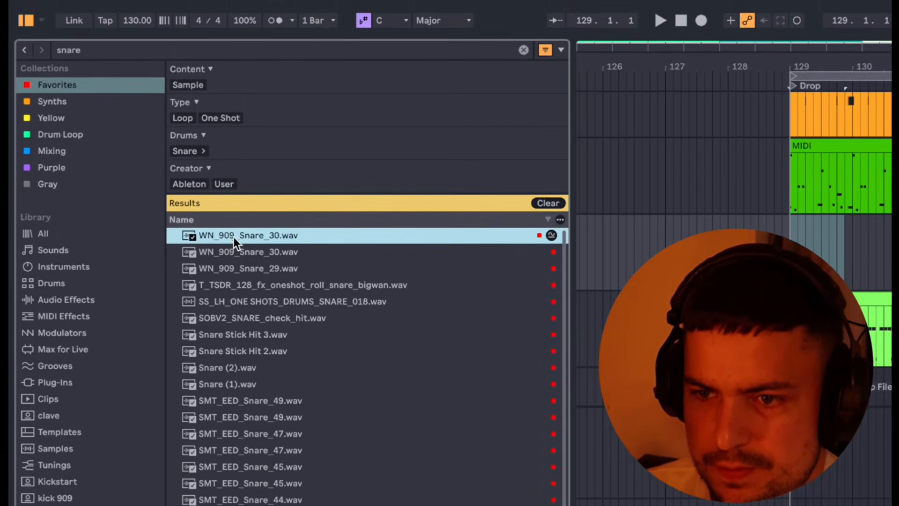
# Audition the remaining favorite snares from SMT_EED_Snare_40 down to 3Q_LM2_Snare_14 and 3Q_LM2_Snare_13
pyautogui.scroll(-2, 235, 351)
pyautogui.click(235, 407)
pyautogui.scroll(-2, 234, 332)
pyautogui.click(235, 334)
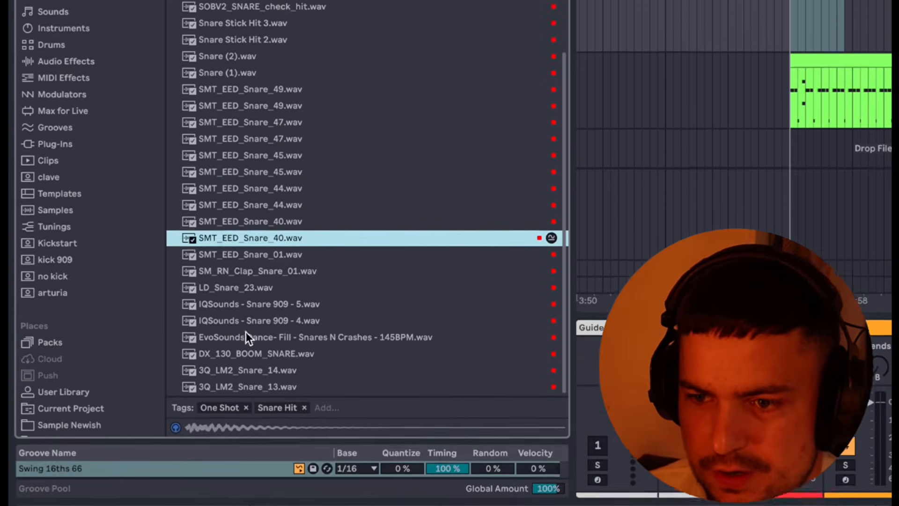
pyautogui.click(244, 402)
pyautogui.click(247, 451)
pyautogui.click(249, 281)
pyautogui.click(246, 299)
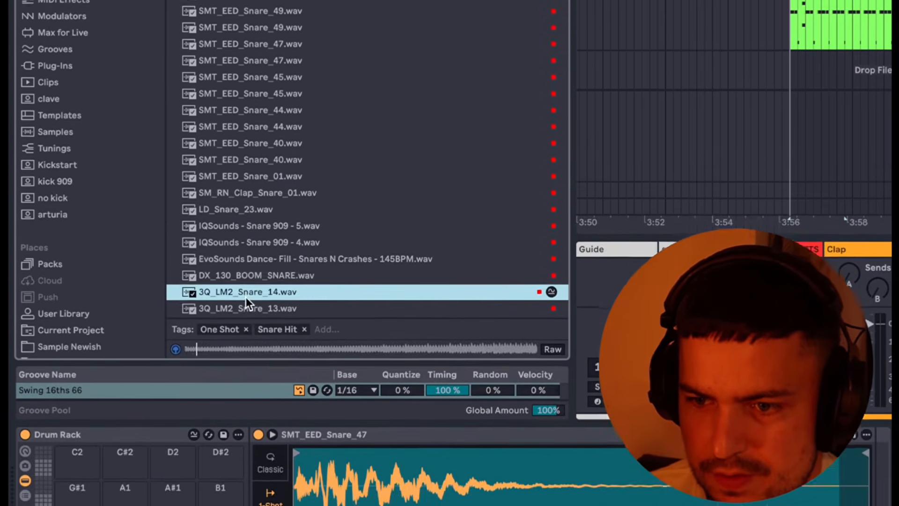
pyautogui.click(243, 323)
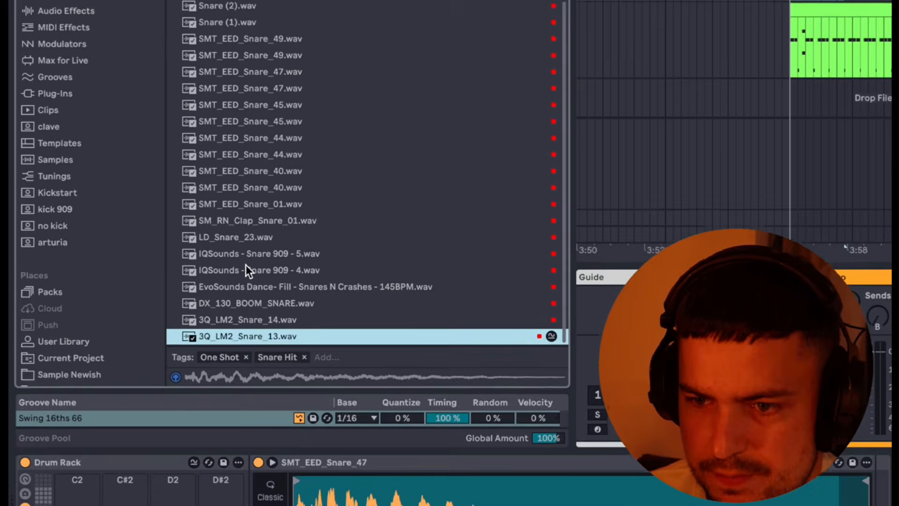
# Preview LD_Snare_23.wav and add it as a second pad in the snare Drum Rack
pyautogui.click(246, 207)
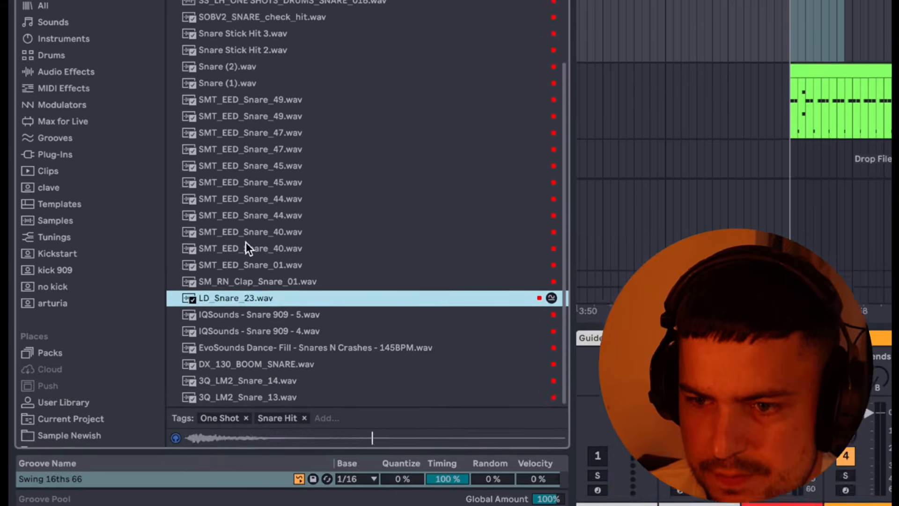
pyautogui.click(245, 158)
pyautogui.click(260, 209)
pyautogui.moveTo(260, 299); pyautogui.dragTo(130, 498)
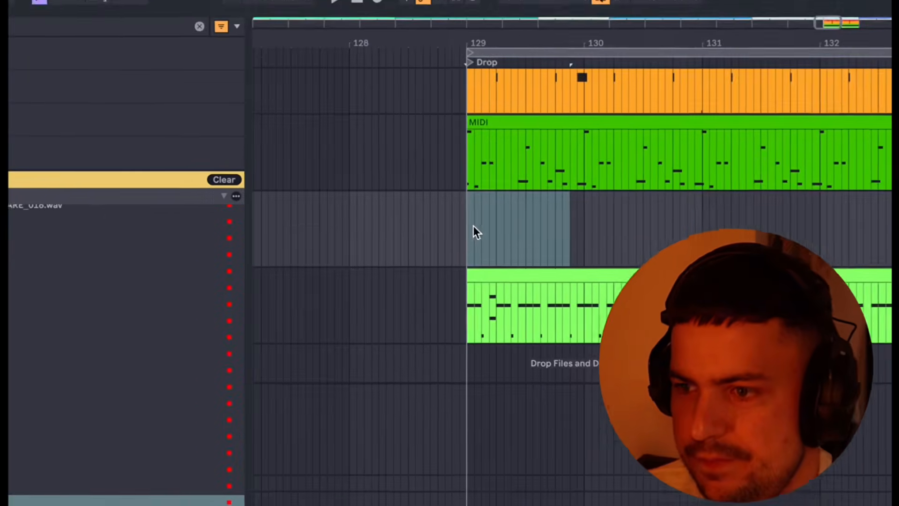
# Create a two-bar MIDI clip at bar 129 on the snare track with LD_Snare_23 notes at 1.2, 1.1.2 and 1.2.3
pyautogui.moveTo(555, 140); pyautogui.dragTo(786, 132)
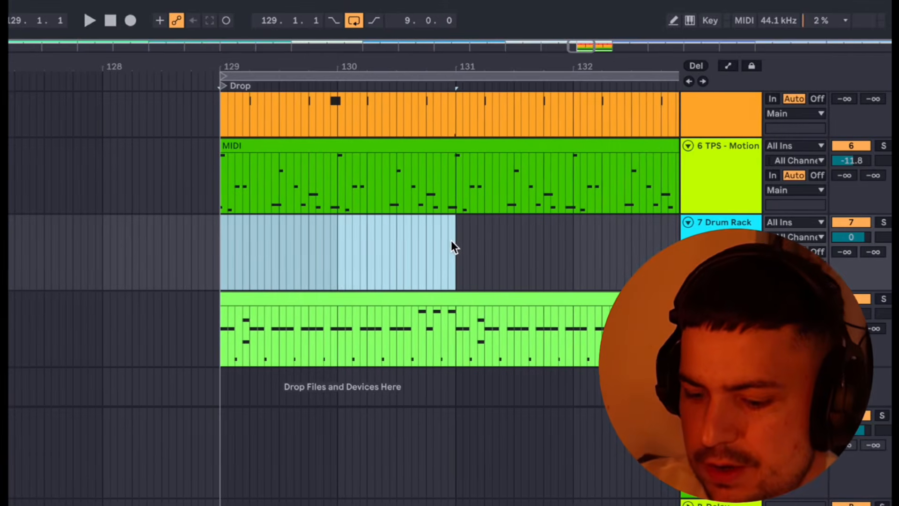
pyautogui.press('super+shift+m')
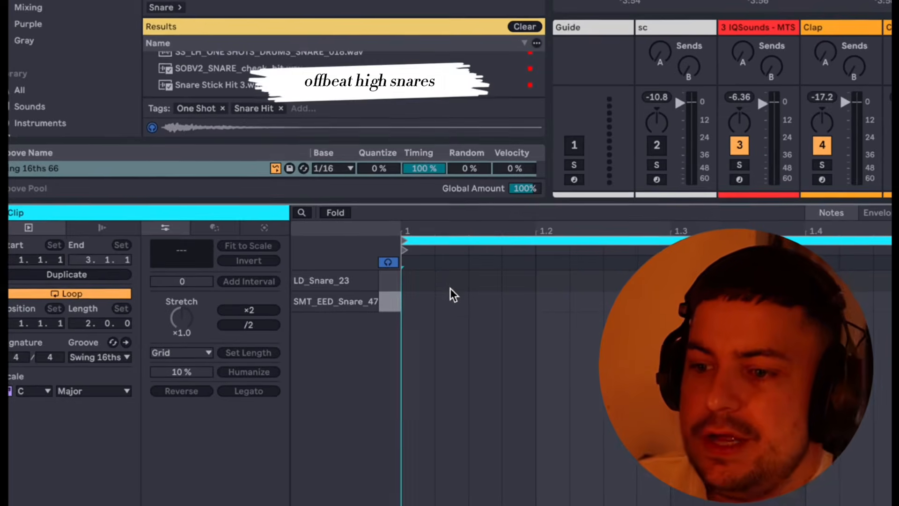
pyautogui.click(545, 282)
pyautogui.doubleClick(470, 284)
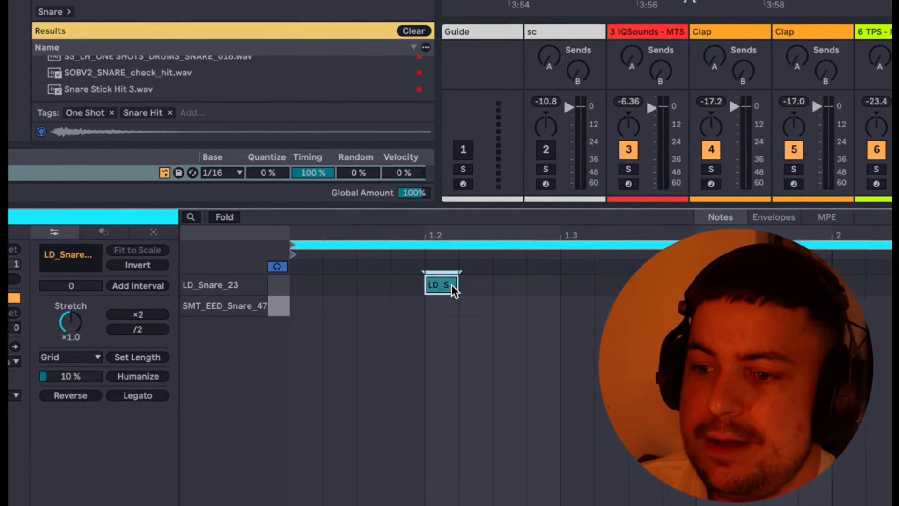
pyautogui.press('space')
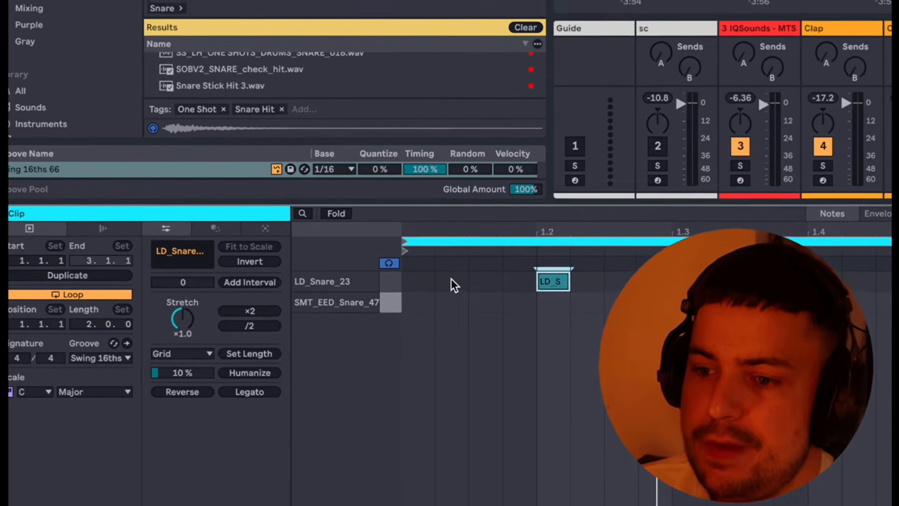
pyautogui.doubleClick(447, 275)
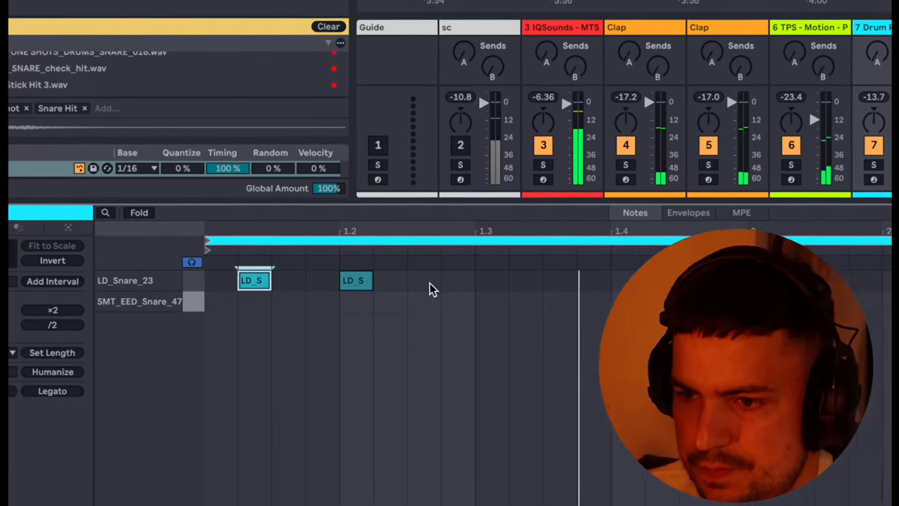
pyautogui.doubleClick(410, 267)
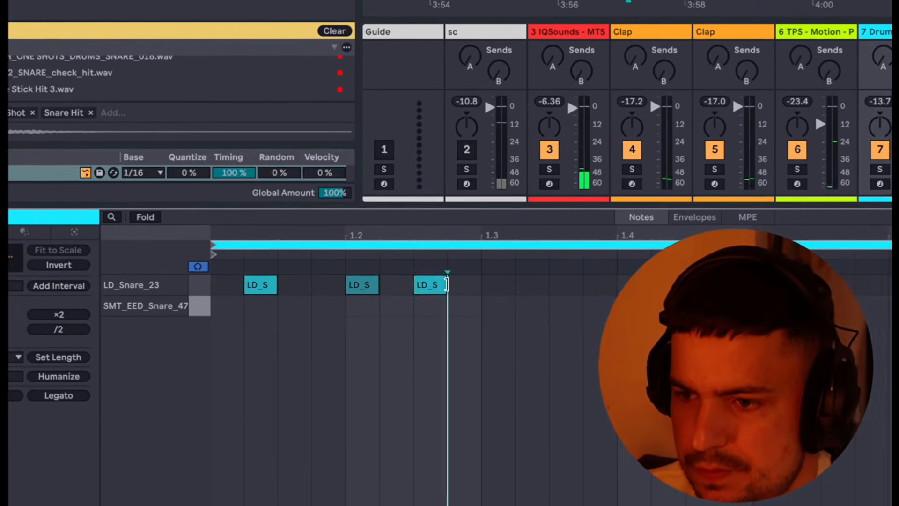
# Extend the LD_Snare_23 note at 1.2.3 up to 1.3, lower the velocity of the note at 1.2 to about 32, and play the clip
pyautogui.moveTo(451, 284); pyautogui.dragTo(441, 305)
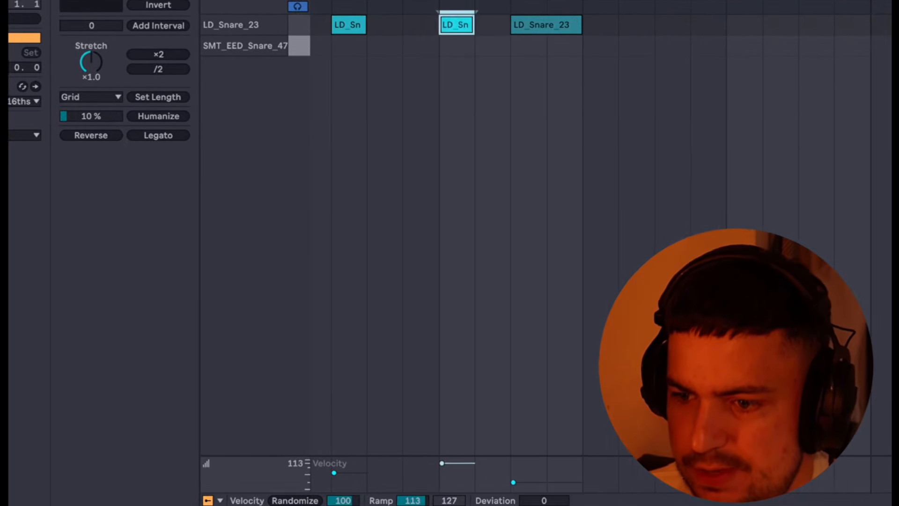
pyautogui.moveTo(450, 468); pyautogui.dragTo(458, 25)
pyautogui.click(460, 23)
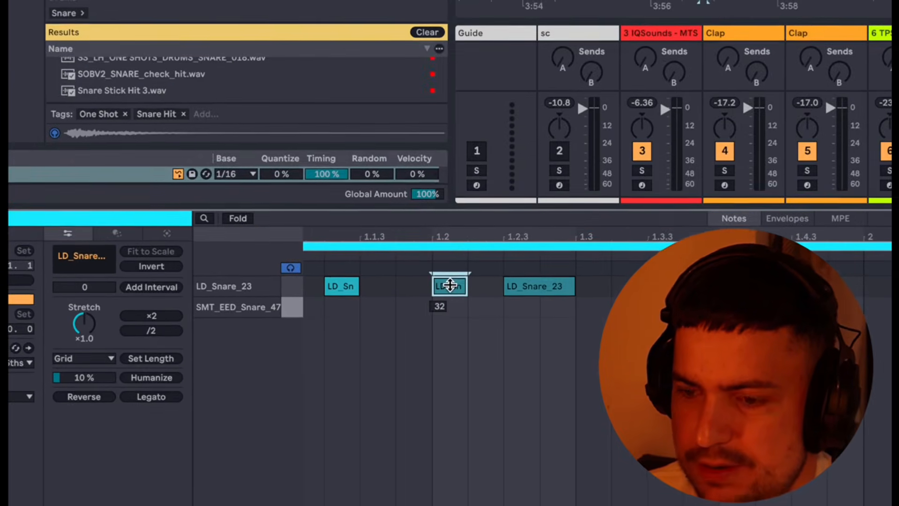
pyautogui.moveTo(450, 285); pyautogui.dragTo(450, 309)
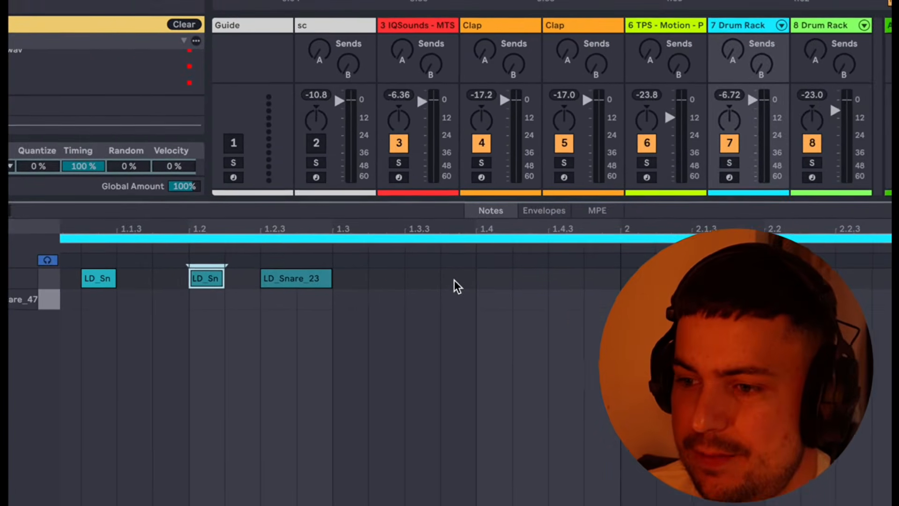
pyautogui.press('space')
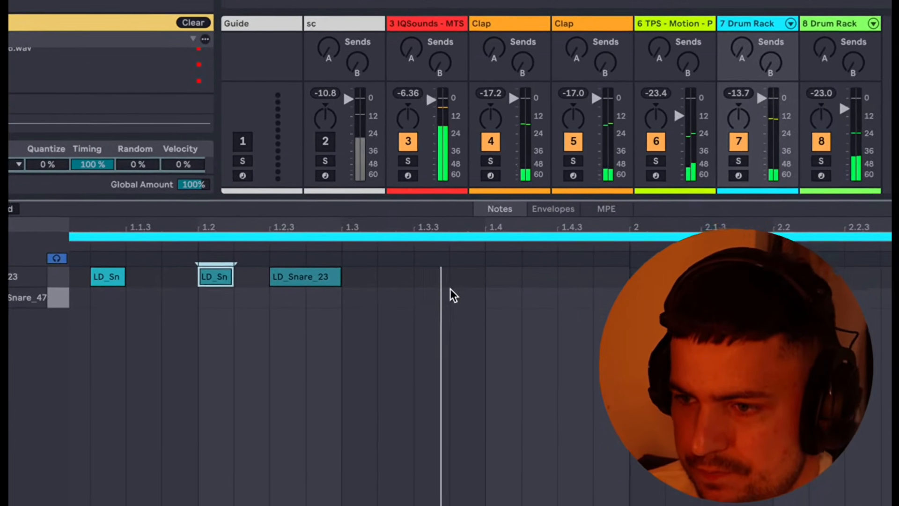
# Add an SMT_EED_Snare_47 note at 1.3.2 with a velocity of about 40 and play the result
pyautogui.doubleClick(396, 297)
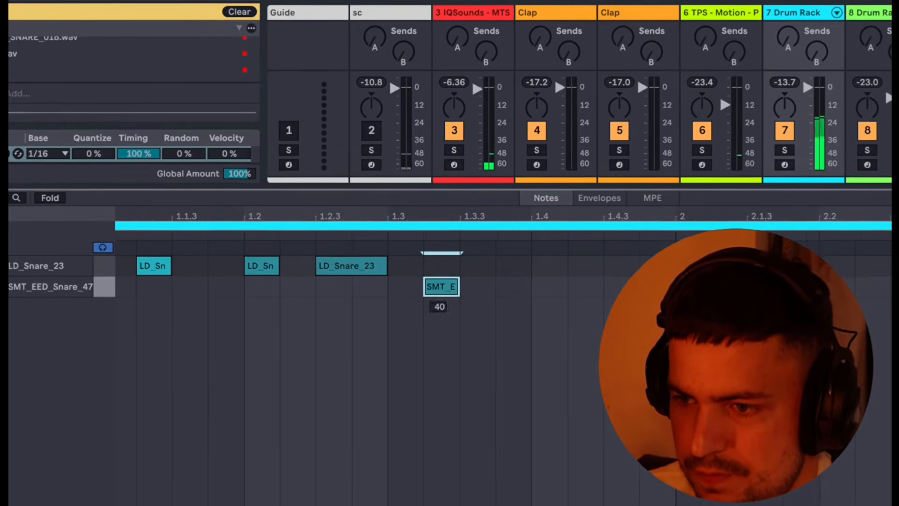
pyautogui.moveTo(448, 286); pyautogui.dragTo(448, 288)
pyautogui.scroll(1, 448, 285)
pyautogui.press('space')
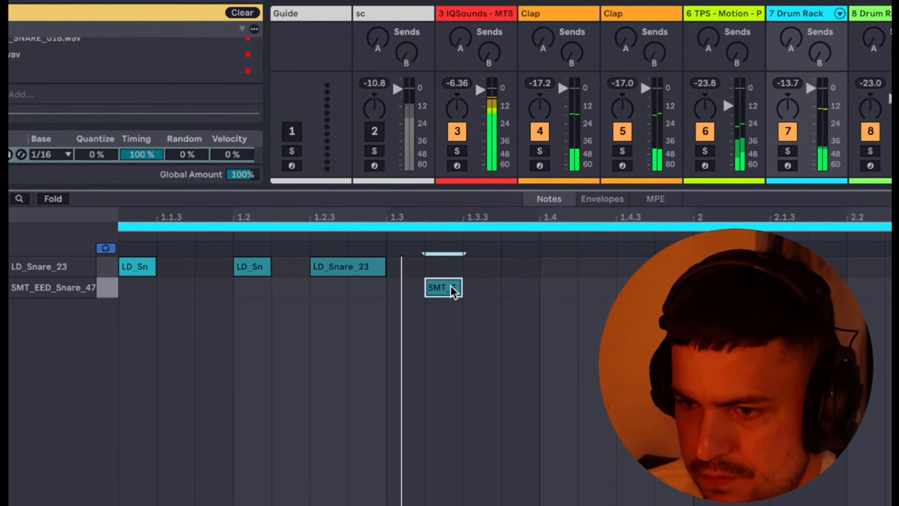
# Move the SMT_EED_Snare_47 note to 1.3.4 and play the snare pattern against the other drums
pyautogui.moveTo(451, 285); pyautogui.dragTo(517, 290)
pyautogui.scroll(1, 449, 288)
pyautogui.press('space')
pyautogui.scroll(-2, 482, 279)
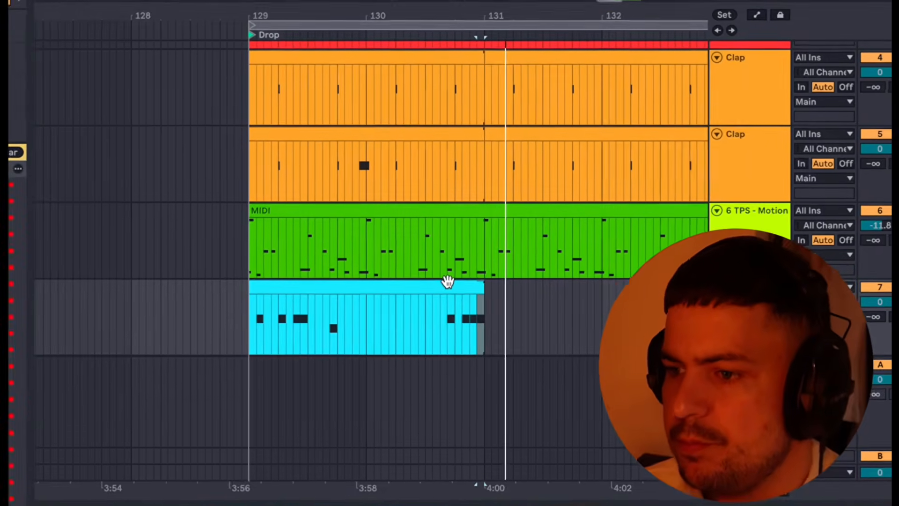
# Extend the snare pattern to four bars with varied LD_Snare_23 hits and duplicate the clip to fill the drop up to bar 137
pyautogui.click(441, 278)
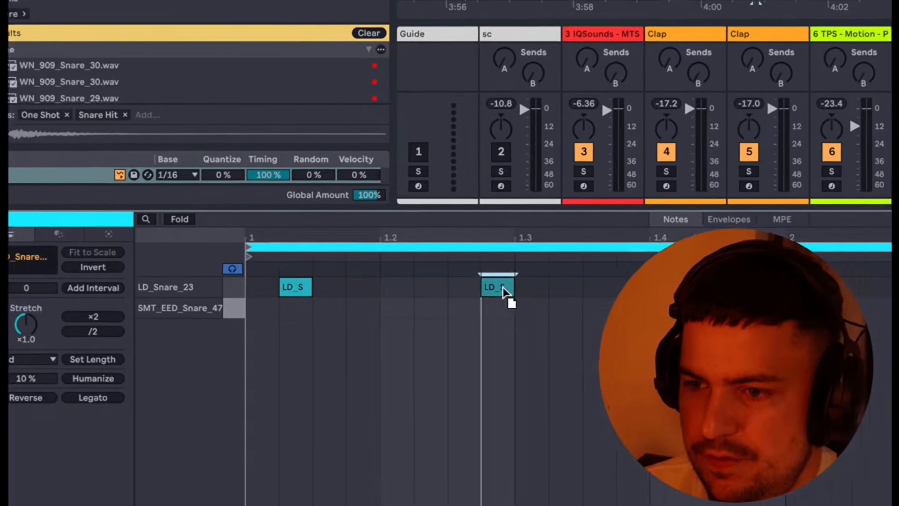
pyautogui.moveTo(505, 292); pyautogui.dragTo(752, 316)
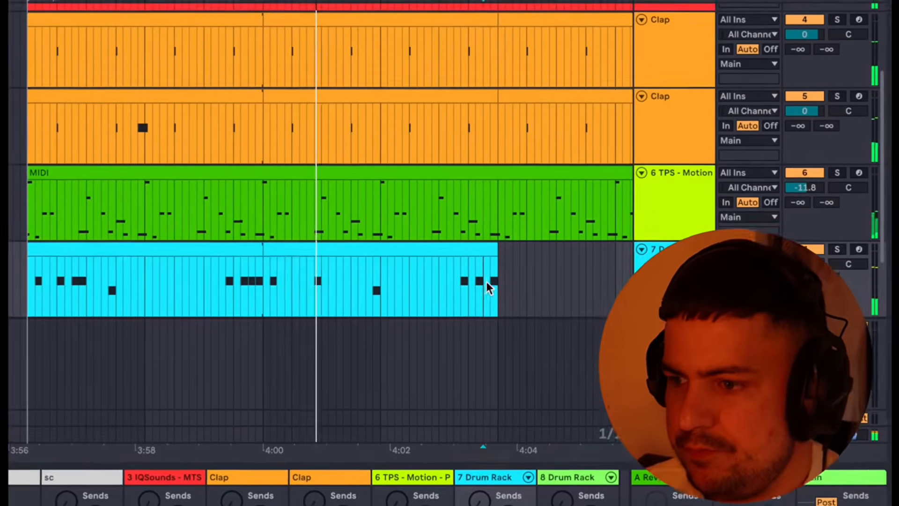
pyautogui.moveTo(490, 282); pyautogui.dragTo(27, 238)
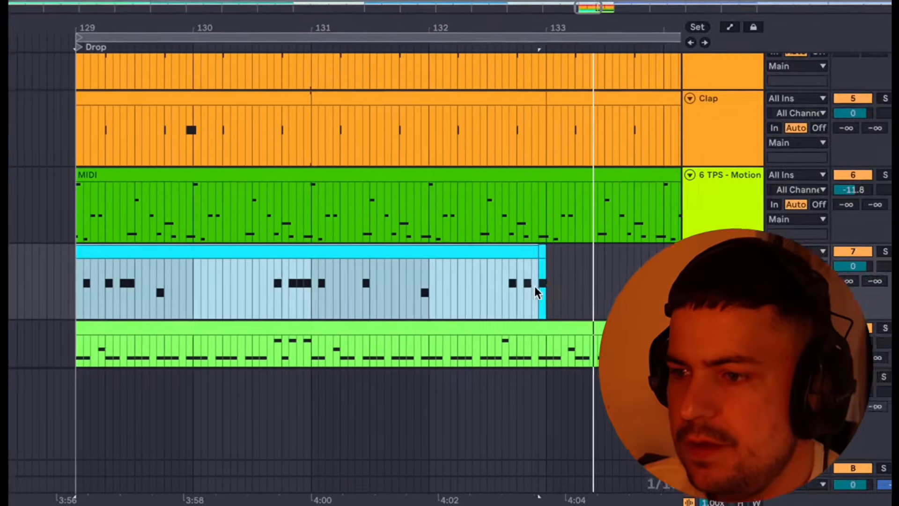
pyautogui.moveTo(710, 287); pyautogui.dragTo(246, 285)
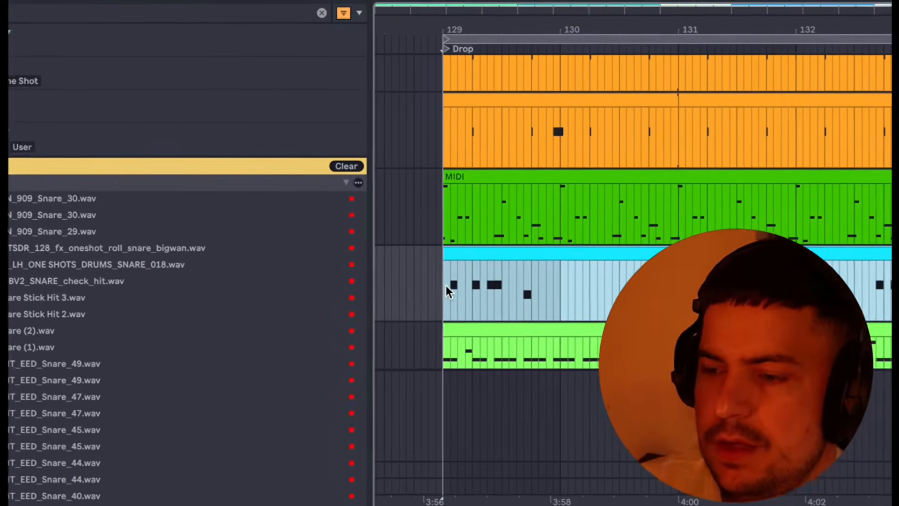
pyautogui.press('super+d')
pyautogui.scroll(-5, 443, 292)
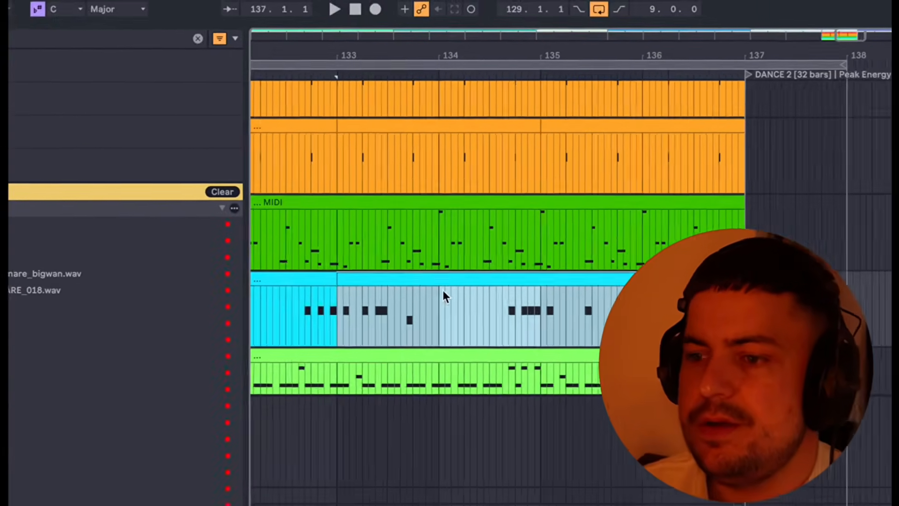
pyautogui.hscroll(-3, 445, 287)
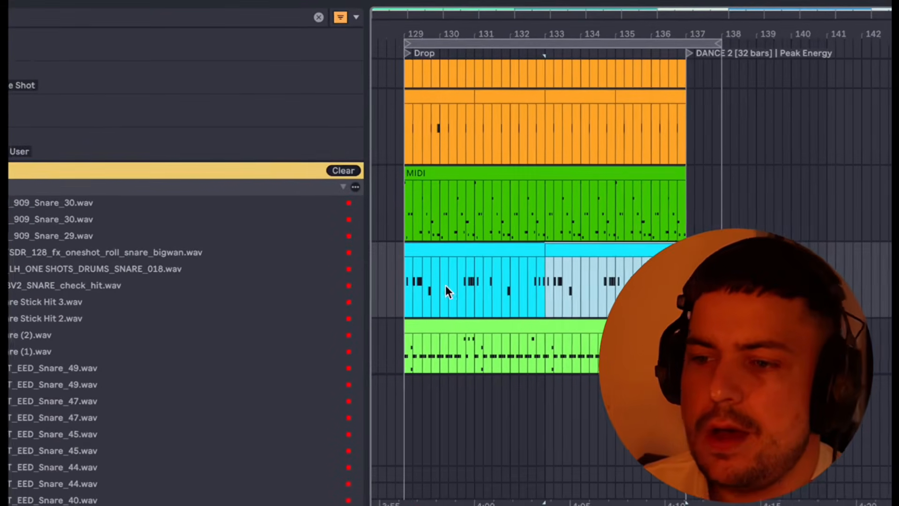
# Select all eight bars on the snare track and play the drum groove from bar 129
pyautogui.moveTo(448, 286); pyautogui.dragTo(574, 284)
pyautogui.press('space')
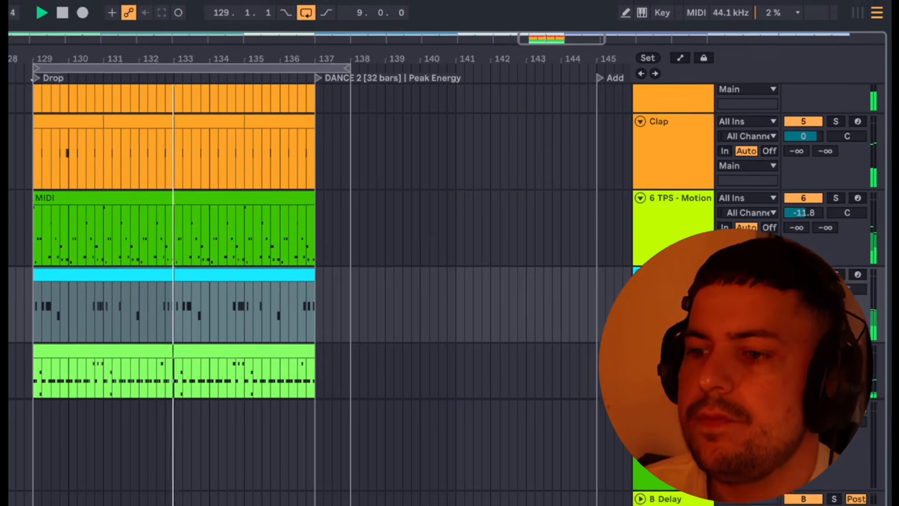
pyautogui.scroll(-3, 263, 323)
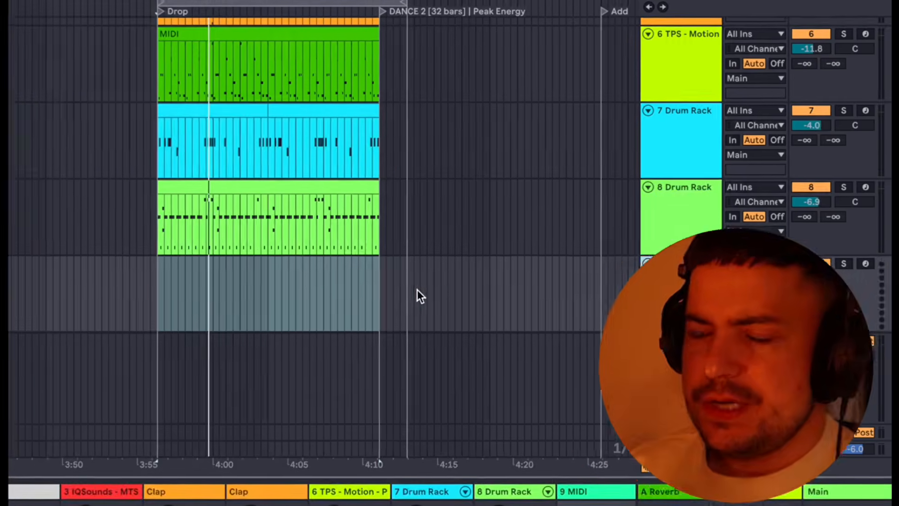
pyautogui.hotkey('ctrl', 'f')
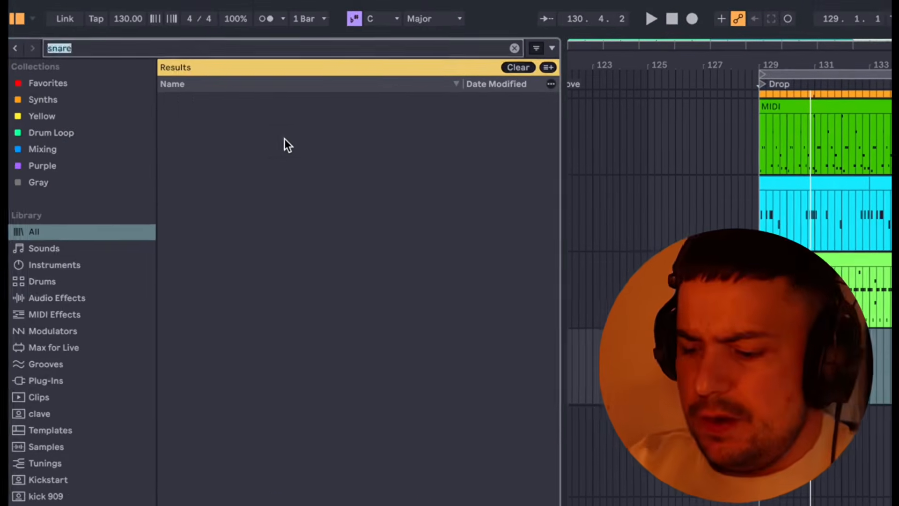
pyautogui.write('open hat')
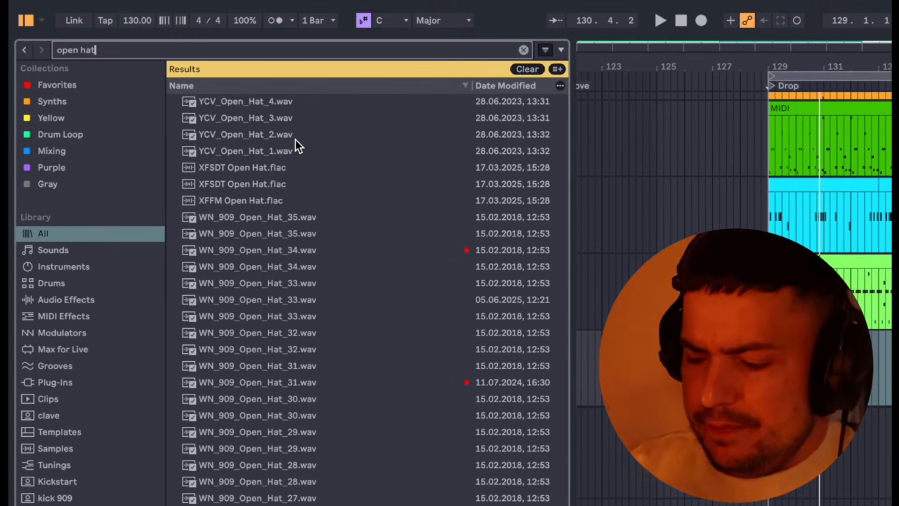
pyautogui.press('BackSpace')
pyautogui.press('BackSpace')
pyautogui.press('BackSpace')
pyautogui.press('BackSpace')
pyautogui.press('BackSpace')
pyautogui.press('BackSpace')
pyautogui.press('BackSpace')
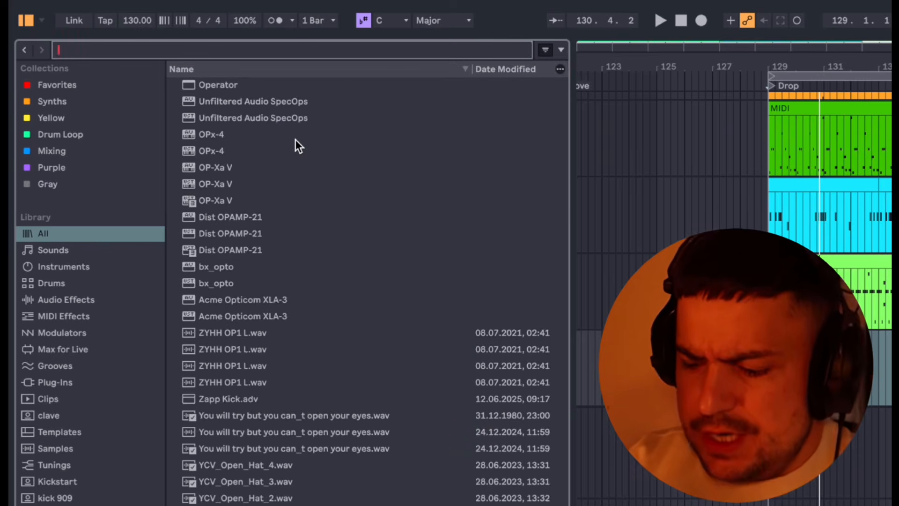
# Search the browser for "no kick" and audition several of the T_TSFM and T_TSDR drum loops
pyautogui.write('no kick')
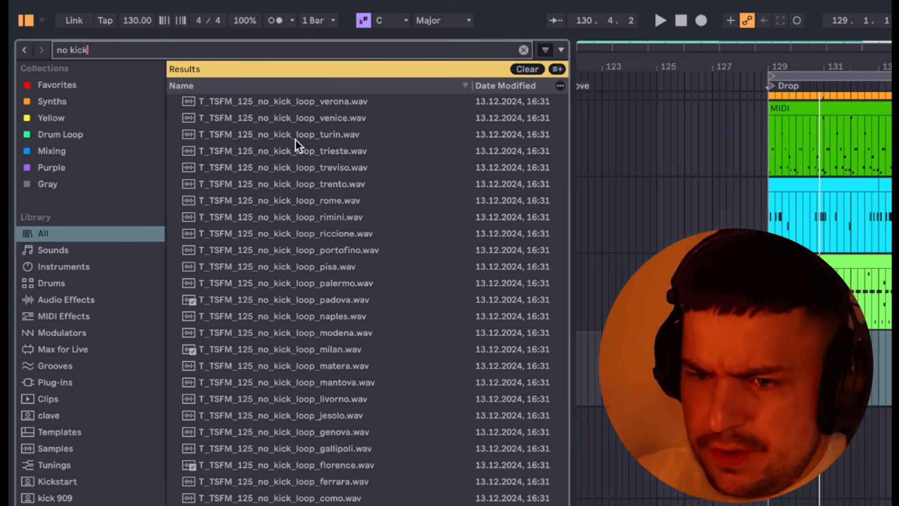
pyautogui.click(302, 232)
pyautogui.click(301, 220)
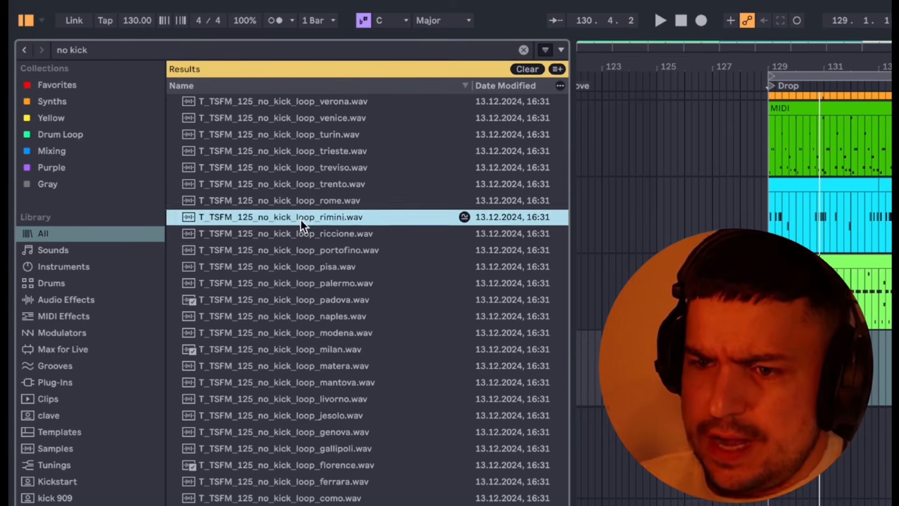
pyautogui.scroll(-5, 300, 262)
pyautogui.click(299, 291)
pyautogui.scroll(-4, 298, 288)
pyautogui.scroll(-2, 297, 288)
pyautogui.click(296, 288)
pyautogui.scroll(-8, 294, 287)
pyautogui.click(294, 287)
pyautogui.scroll(-11, 294, 286)
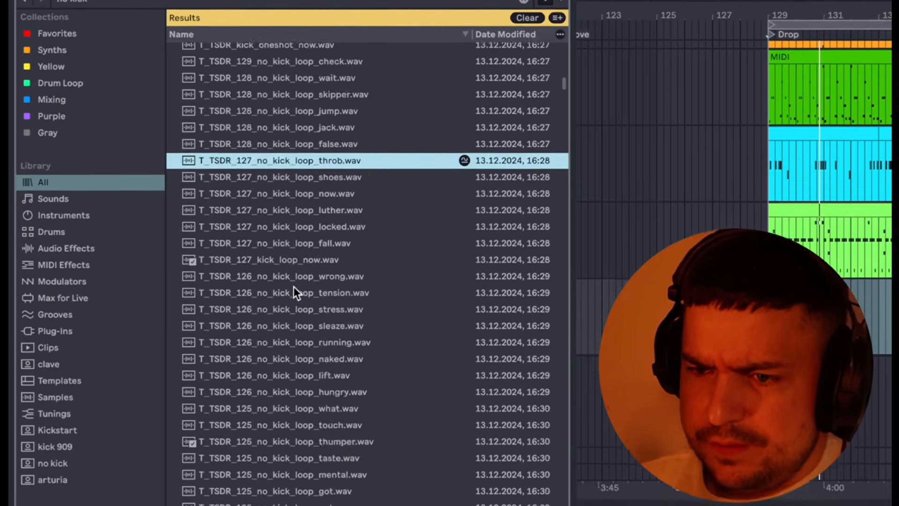
# Audition further T_TSDR_125 loops and place T_TSDR_125_no_kick_loop_mental.wav on a new audio track at bar 129
pyautogui.click(293, 287)
pyautogui.scroll(5, 294, 277)
pyautogui.click(293, 255)
pyautogui.click(301, 235)
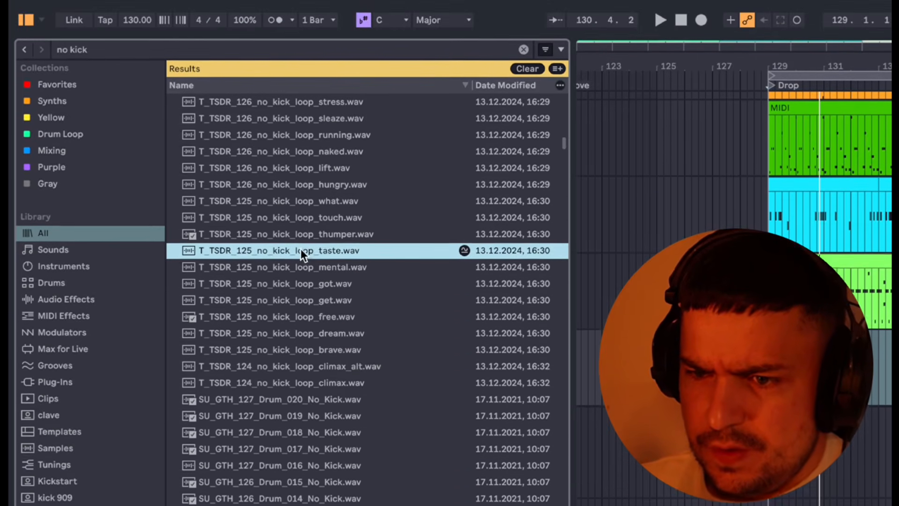
pyautogui.click(303, 251)
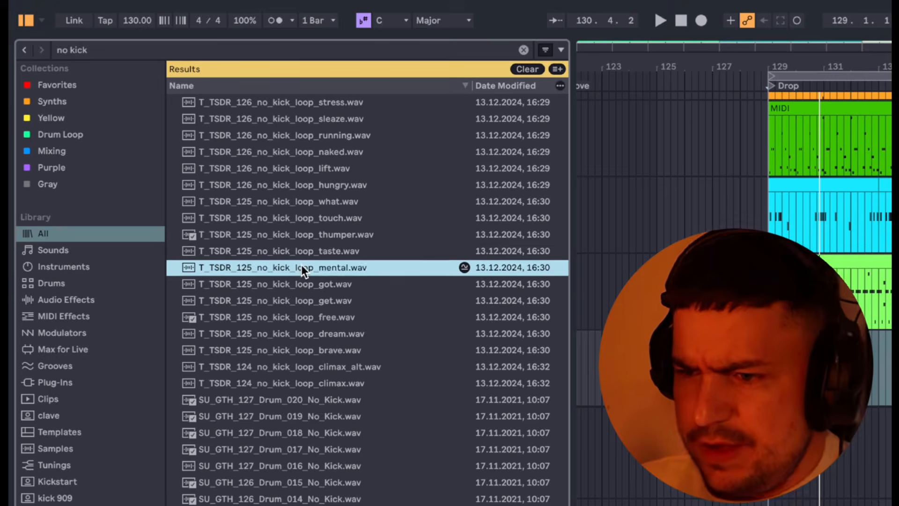
pyautogui.moveTo(301, 265); pyautogui.dragTo(765, 395)
pyautogui.moveTo(455, 288); pyautogui.dragTo(461, 293)
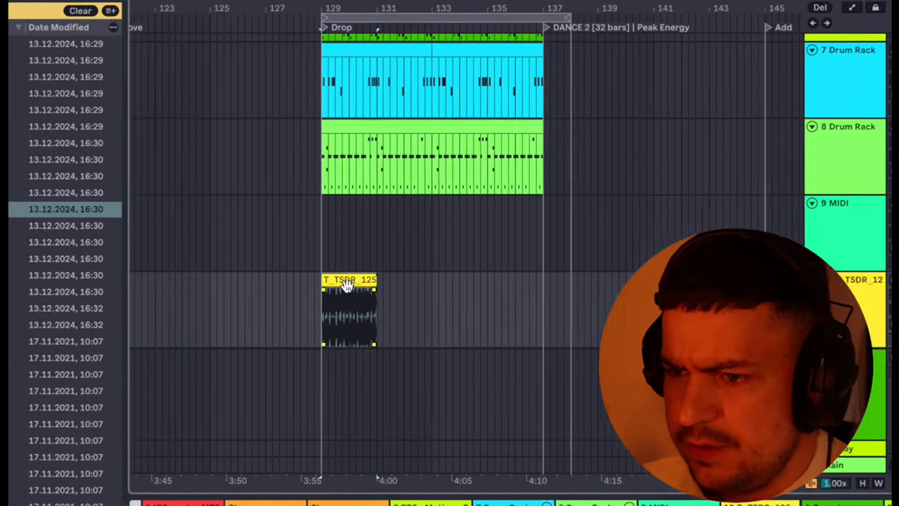
# Open the drum loop clip and set its warp mode to Beats, preserving transients, with transient looping off and a transient envelope of 25
pyautogui.doubleClick(176, 270)
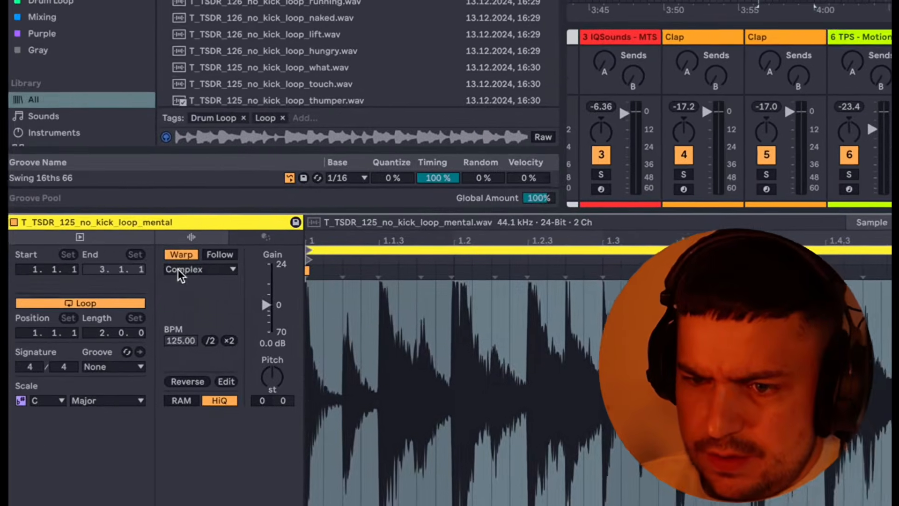
pyautogui.click(163, 206)
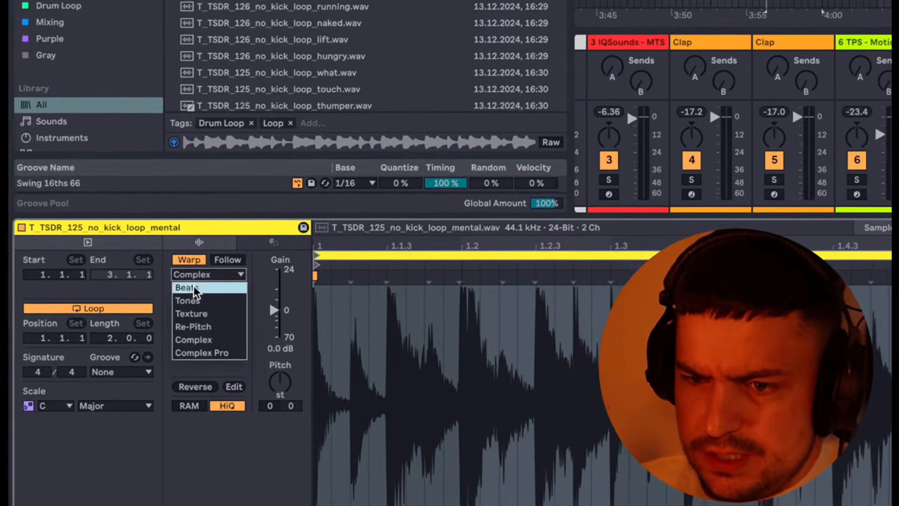
pyautogui.click(159, 221)
pyautogui.click(142, 246)
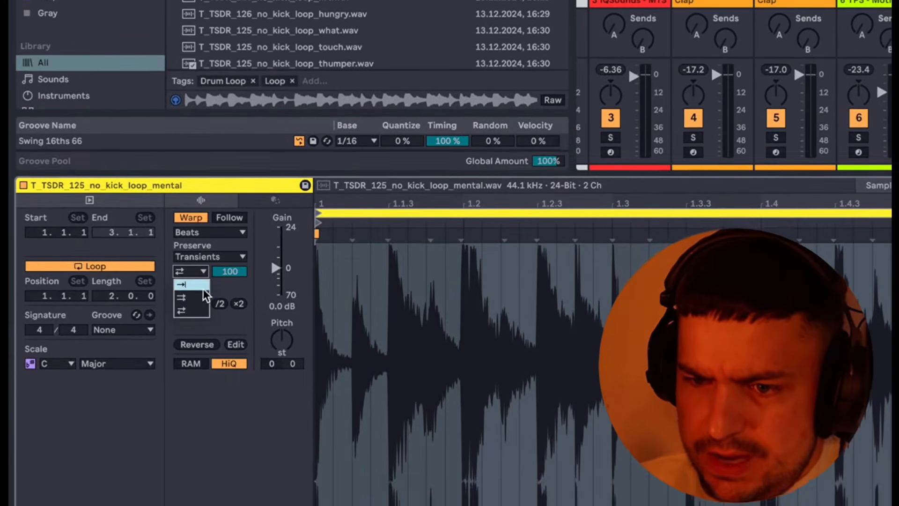
pyautogui.click(184, 240)
pyautogui.click(185, 237)
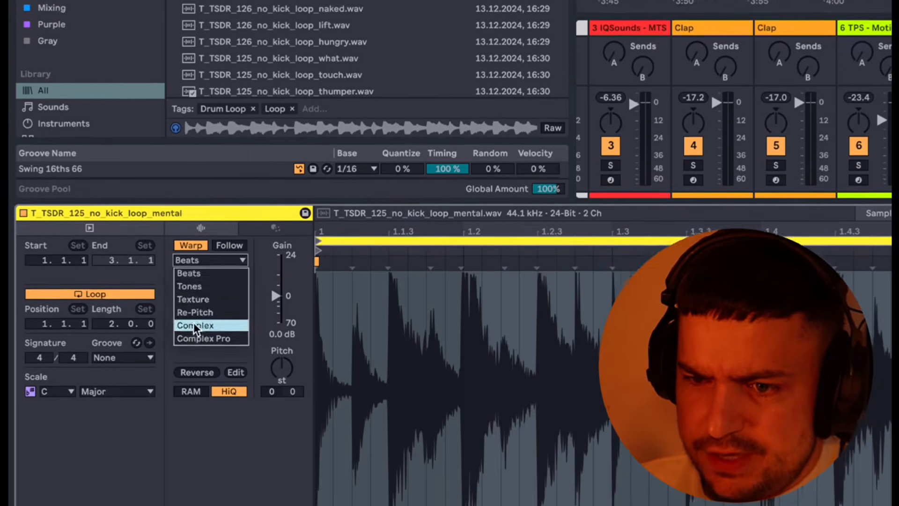
pyautogui.click(201, 304)
pyautogui.click(194, 265)
pyautogui.click(190, 281)
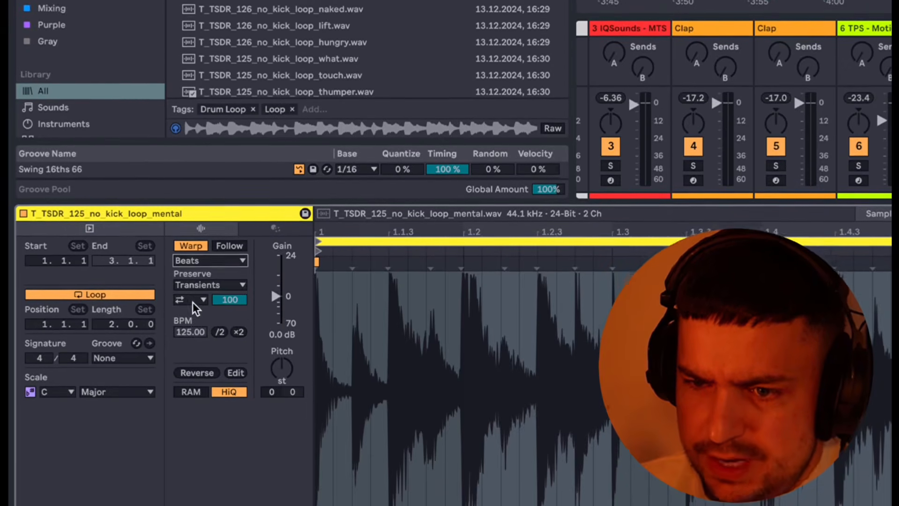
pyautogui.click(190, 305)
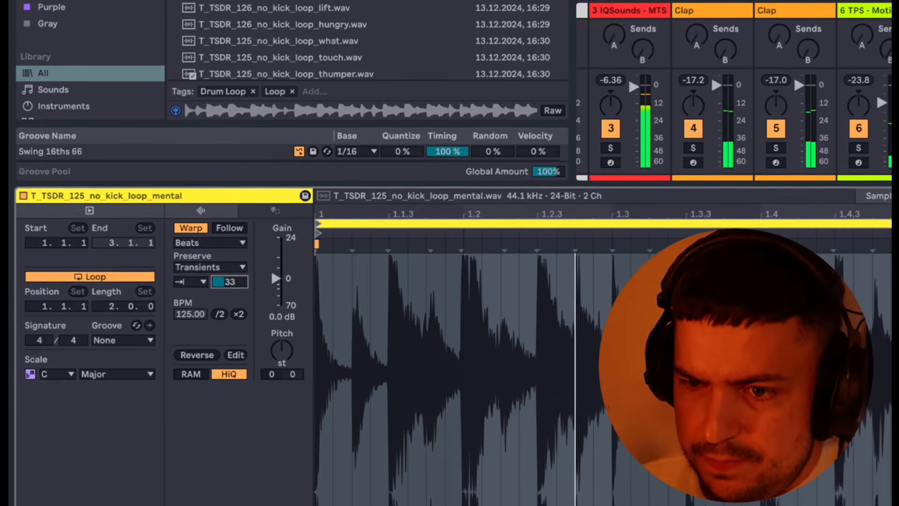
pyautogui.moveTo(228, 285); pyautogui.dragTo(227, 298)
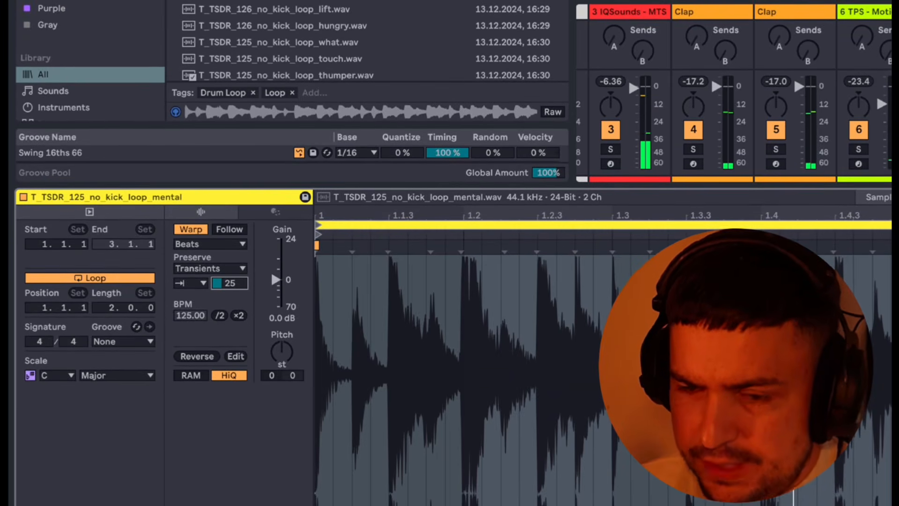
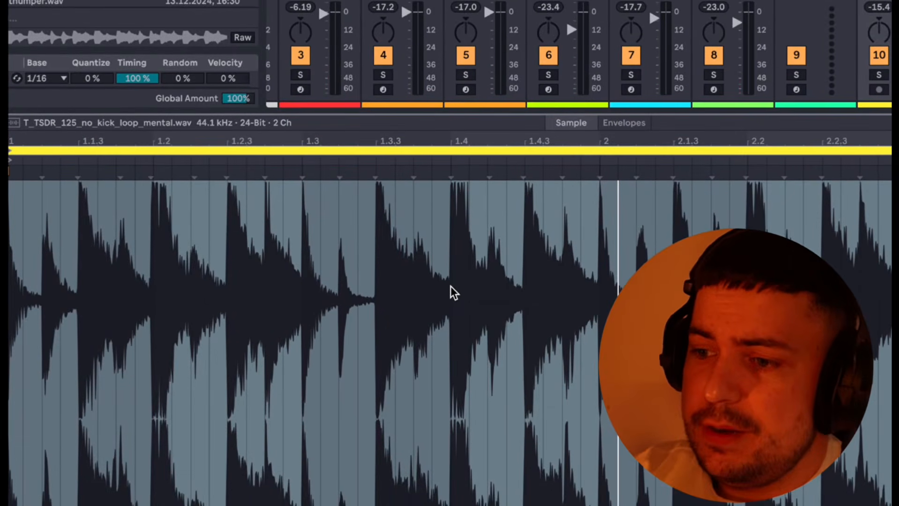
# Quantize the drum loop's transients to the grid, play it and assign the Swing 16ths 66 groove to the clip
pyautogui.hotkey('ctrl', 'u')
pyautogui.press('space')
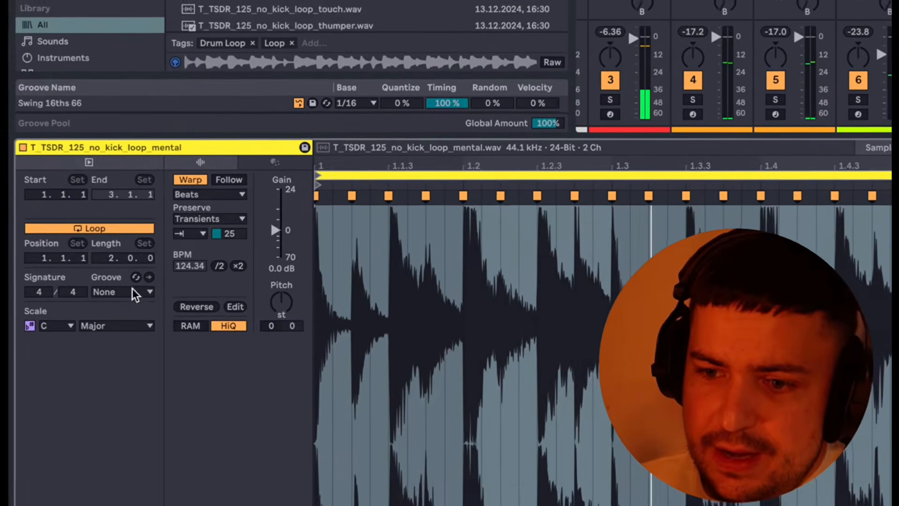
pyautogui.click(133, 284)
pyautogui.click(131, 307)
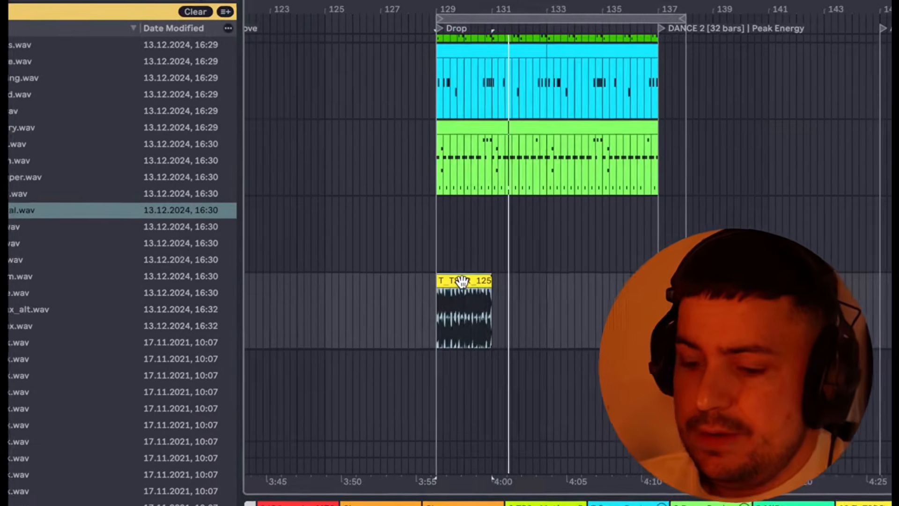
# Try duplicating the drum loop clip along the drop, and undo back to the single loop without quantization or groove
pyautogui.hotkey('ctrl', 'd')
pyautogui.hotkey('ctrl', 'd')
pyautogui.hotkey('ctrl', 'd')
pyautogui.hotkey('ctrl', 'd')
pyautogui.hotkey('ctrl', 'z')
pyautogui.hotkey('ctrl', 'z')
pyautogui.hotkey('ctrl', 'z')
pyautogui.hotkey('ctrl', 'z')
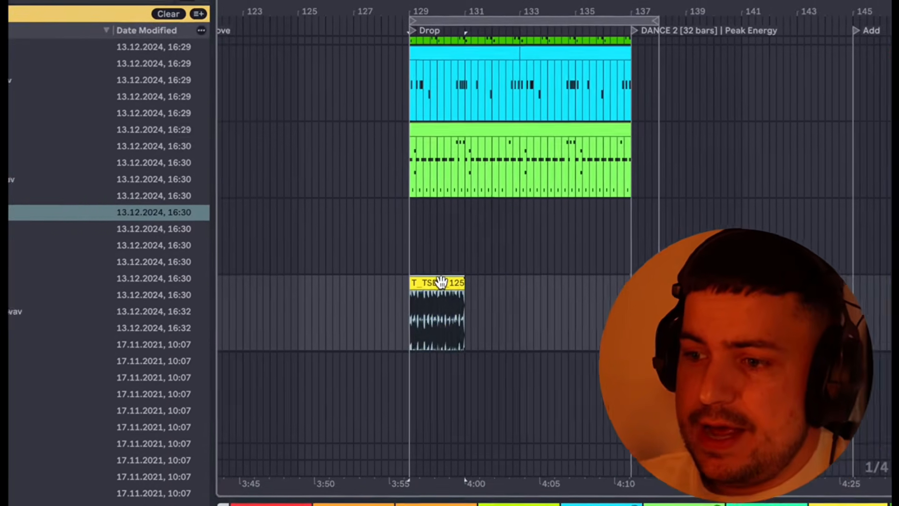
# Open the drum loop clip, inspect its transients against the grid, and quantize the whole sample
pyautogui.doubleClick(416, 283)
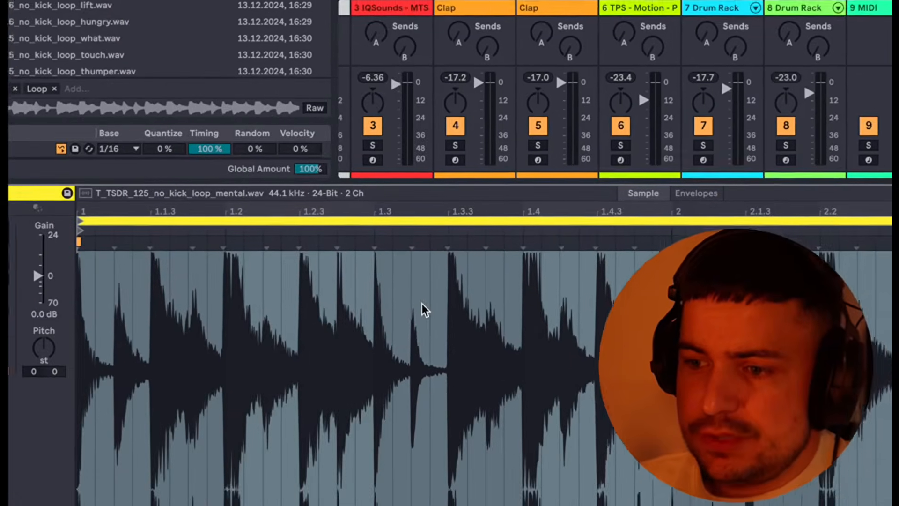
pyautogui.scroll(3, 304, 407)
pyautogui.hscroll(-3, 290, 439)
pyautogui.hscroll(-3, 451, 285)
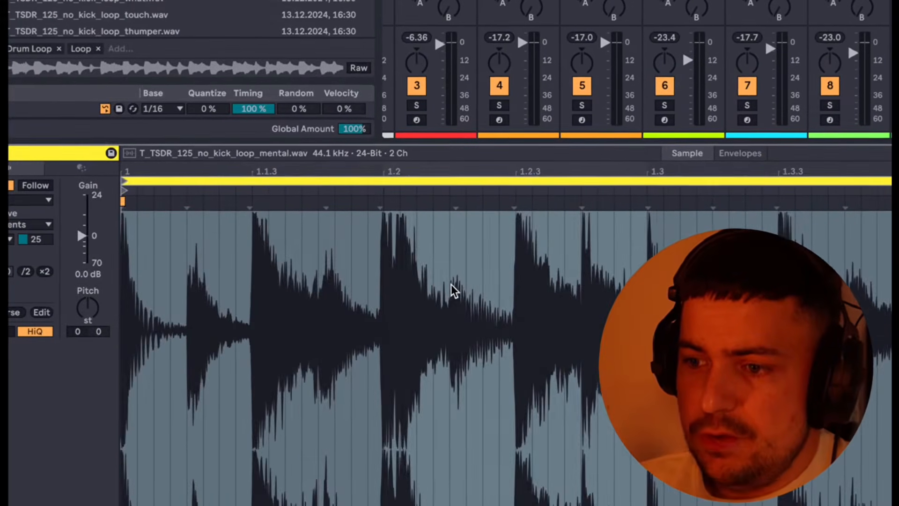
pyautogui.hscroll(3, 451, 285)
pyautogui.scroll(-3, 451, 284)
pyautogui.click(449, 286)
pyautogui.hotkey('ctrl', 'a')
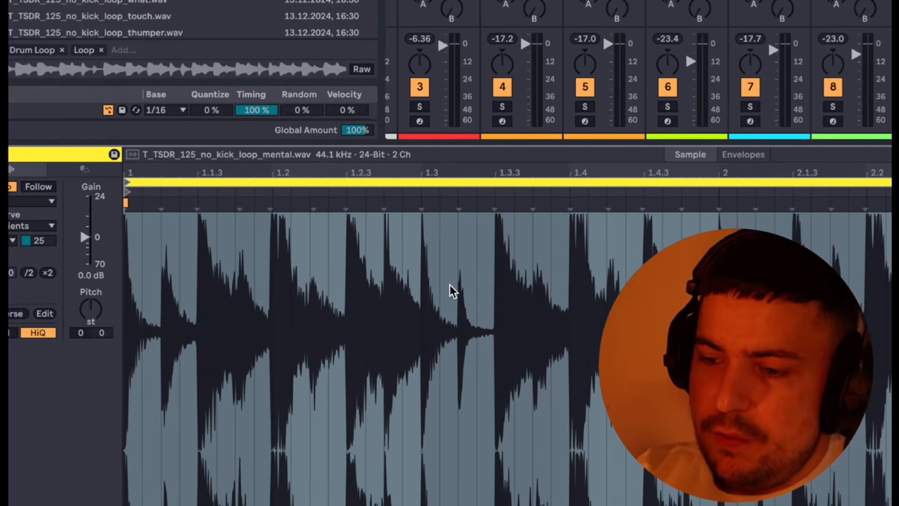
pyautogui.hotkey('ctrl', 'i')
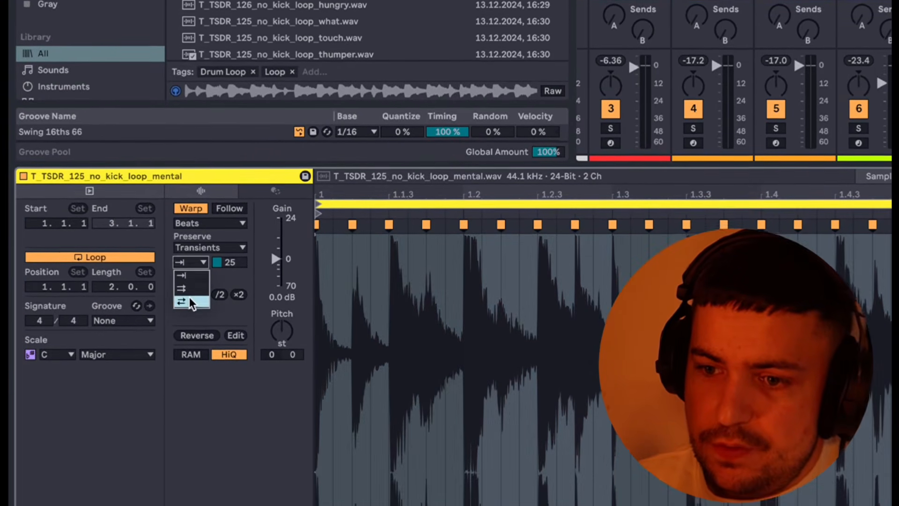
# Try back-and-forth transient looping on the drum loop, switch transient looping off again, and set the transient envelope to 30
pyautogui.click(185, 323)
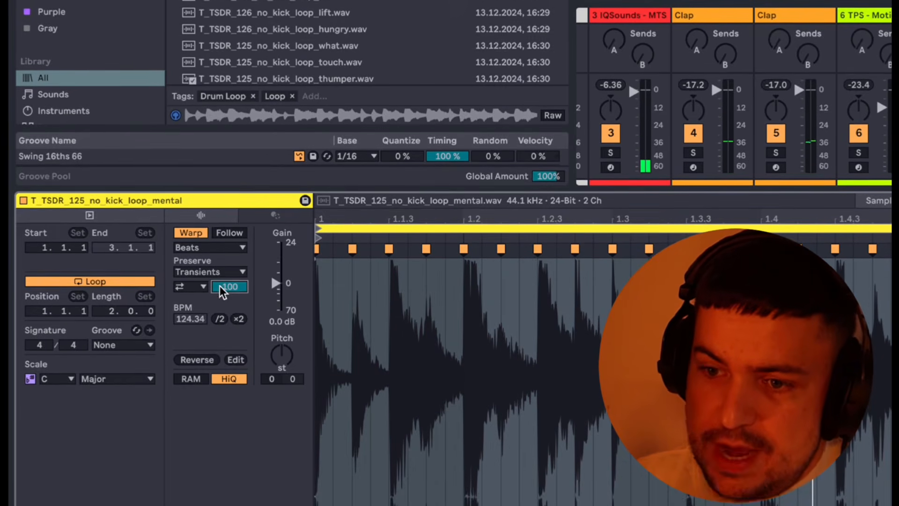
pyautogui.click(203, 286)
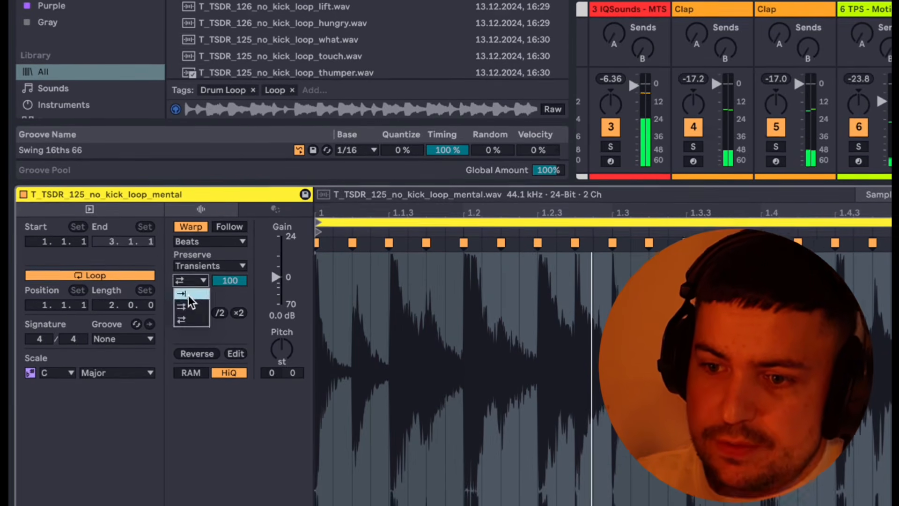
pyautogui.click(193, 300)
pyautogui.moveTo(229, 282); pyautogui.dragTo(229, 319)
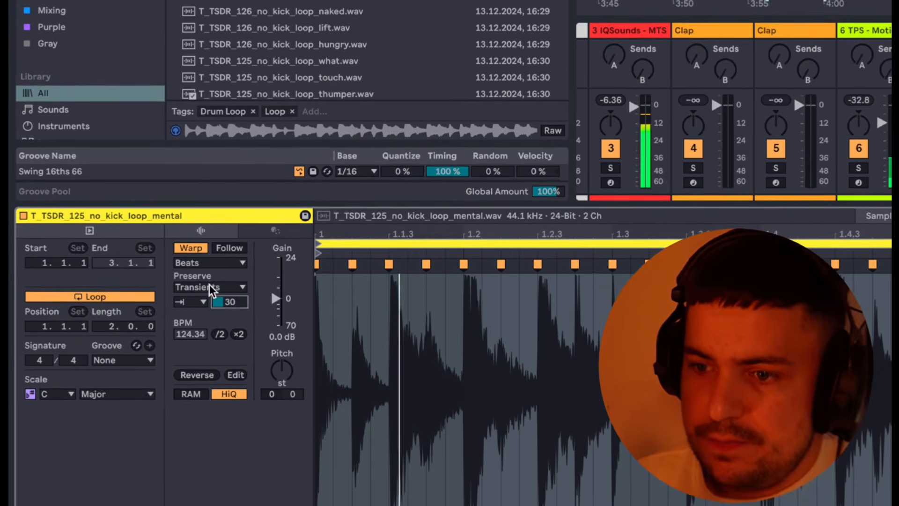
# Lower the no-kick drum loop track's volume to -26 dB, return to the arrangement tracks and stop playback
pyautogui.moveTo(239, 301); pyautogui.dragTo(239, 315)
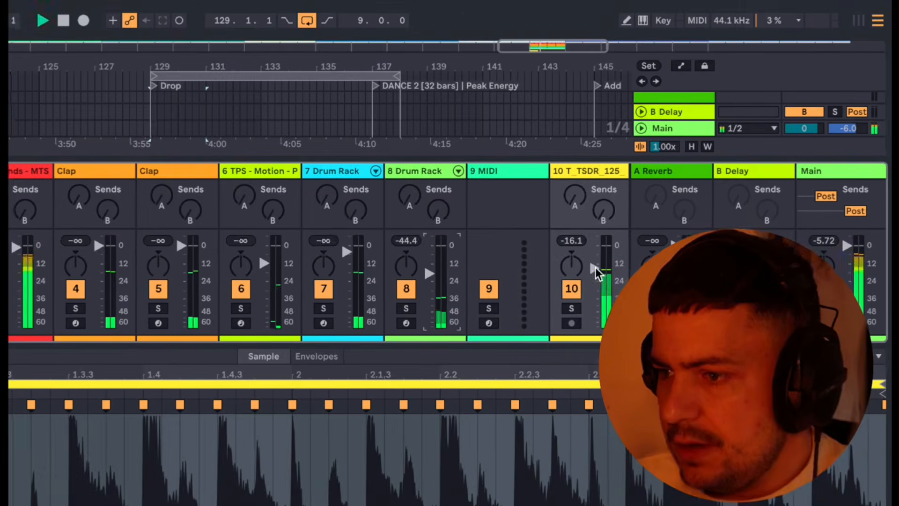
pyautogui.moveTo(596, 269); pyautogui.dragTo(596, 281)
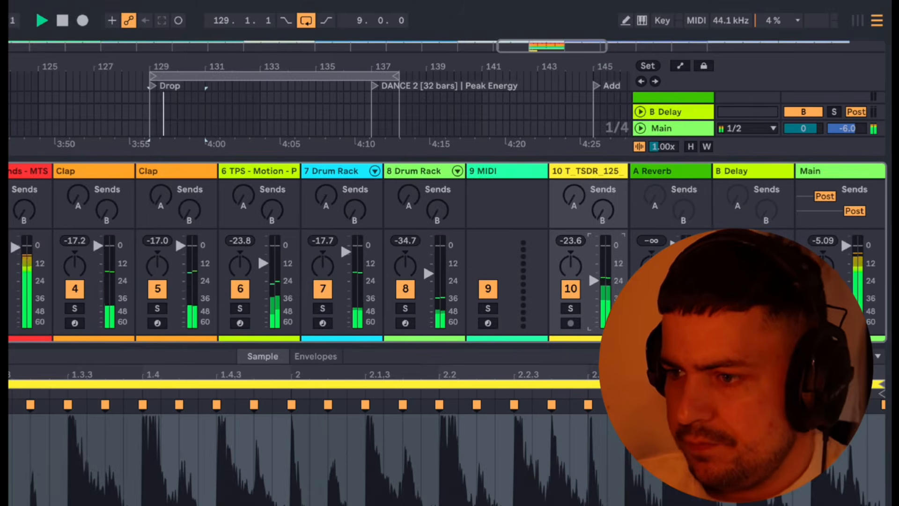
pyautogui.press('super+alt+l')
pyautogui.press('super+alt+m')
pyautogui.press('space')
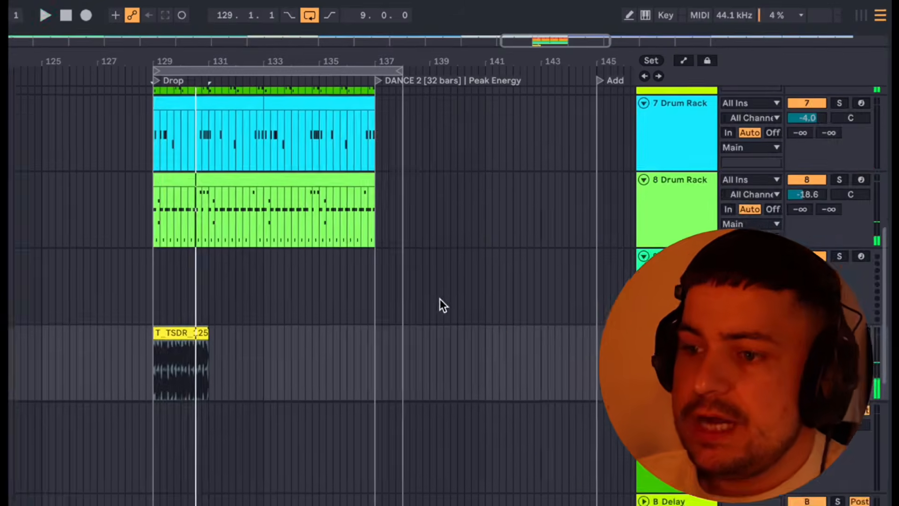
# Duplicate the drum loop clip three times to fill the eight-bar drop and move its track above the empty MIDI track
pyautogui.press('super+d')
pyautogui.press('super+d')
pyautogui.press('super+d')
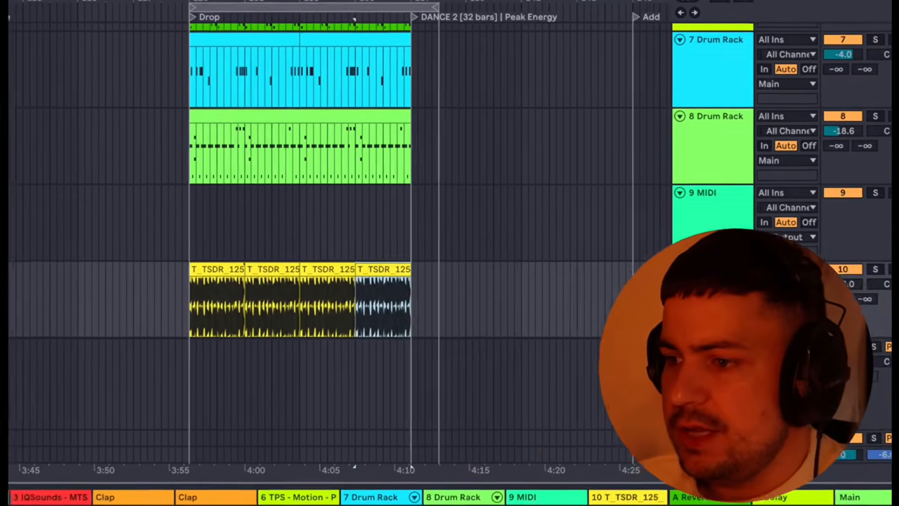
pyautogui.moveTo(712, 270); pyautogui.dragTo(712, 194)
pyautogui.click(712, 270)
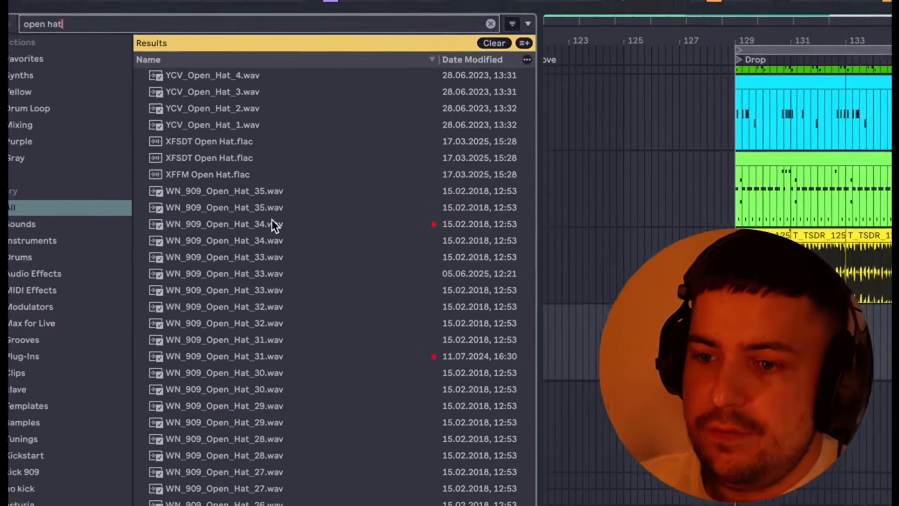
# Audition the open hats among the favorite samples and load Open_Hi_Hat_909_PL.wav onto a new track below the drum loop
pyautogui.click(307, 246)
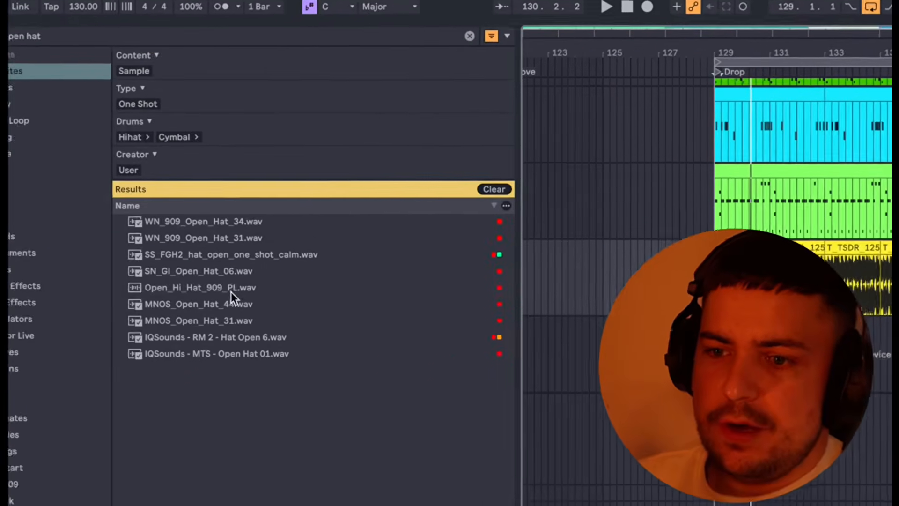
pyautogui.click(202, 288)
pyautogui.click(200, 273)
pyautogui.click(201, 301)
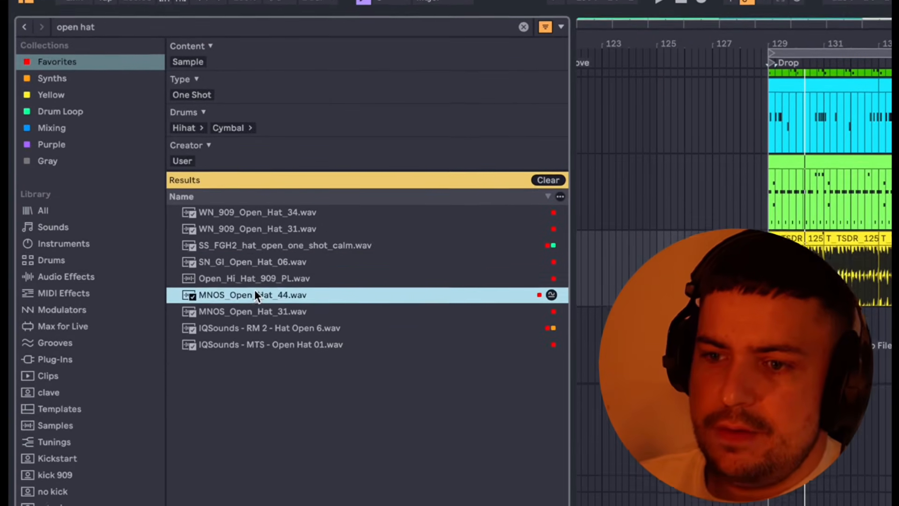
pyautogui.click(249, 280)
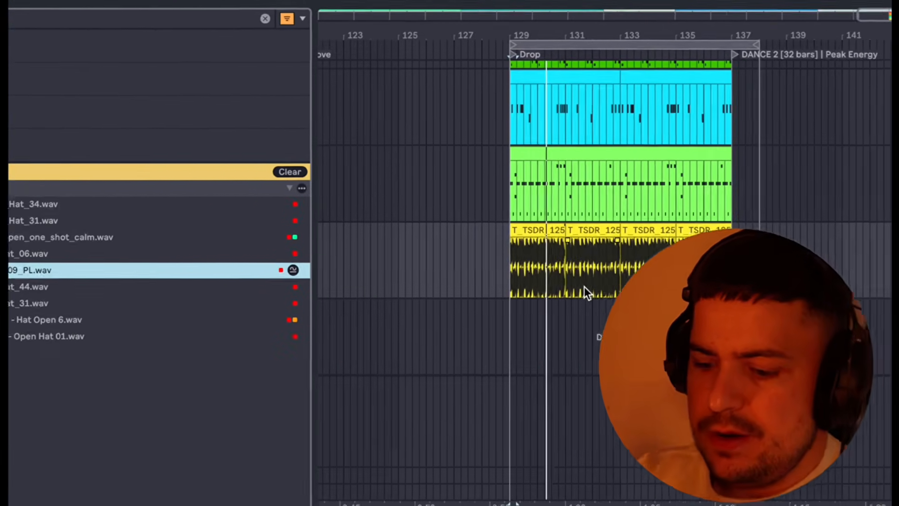
pyautogui.press('super+t')
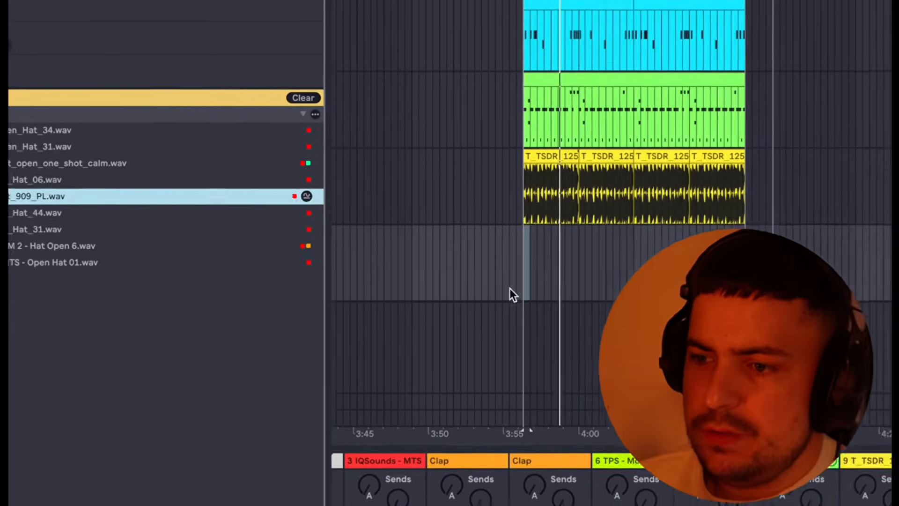
# Create a two-bar MIDI clip on the open hat track at the start of the drop
pyautogui.moveTo(459, 357); pyautogui.dragTo(479, 355)
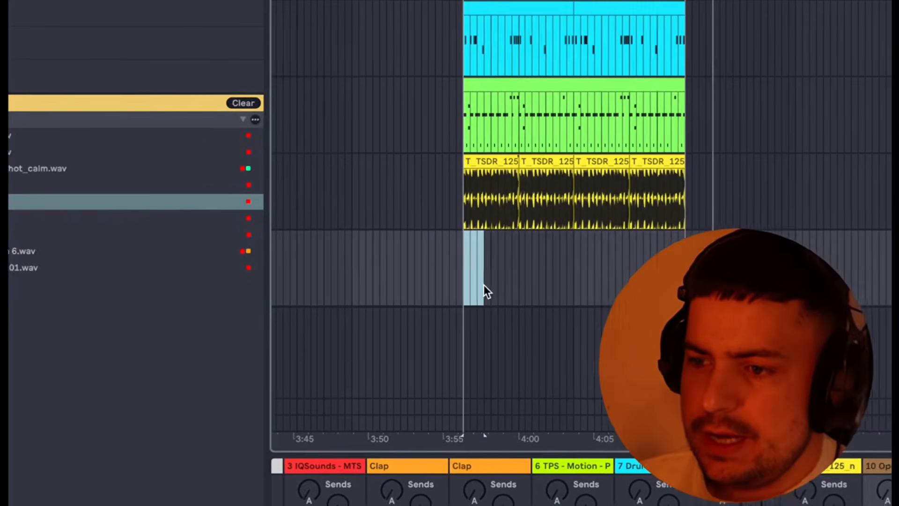
pyautogui.moveTo(484, 284); pyautogui.dragTo(303, 274)
pyautogui.scroll(5, 512, 283)
pyautogui.press('super+shift+m')
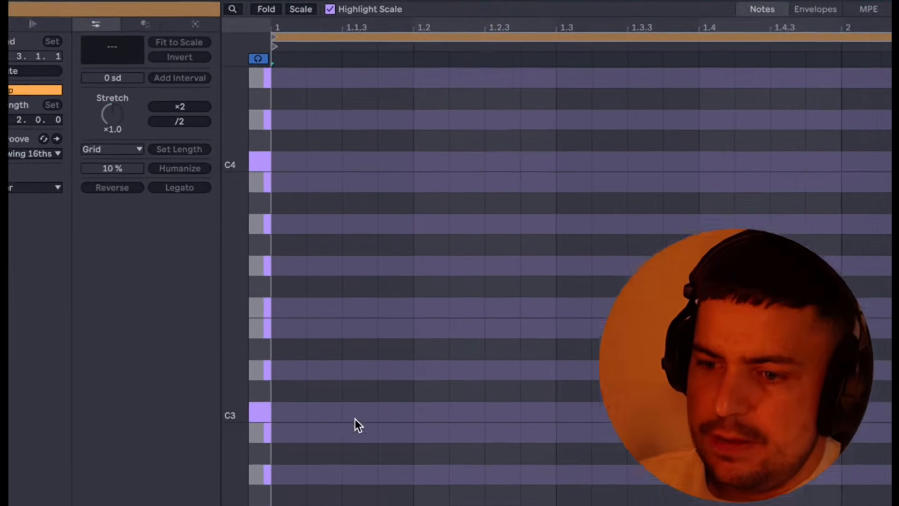
# Draw an offbeat C3 note at 1.1.3 in the open hat clip, lasting until beat 1.2
pyautogui.doubleClick(355, 419)
pyautogui.moveTo(355, 418)
pyautogui.mouseDown()
pyautogui.moveTo(475, 356)
pyautogui.moveTo(424, 350)
pyautogui.mouseUp()
pyautogui.click(465, 382)
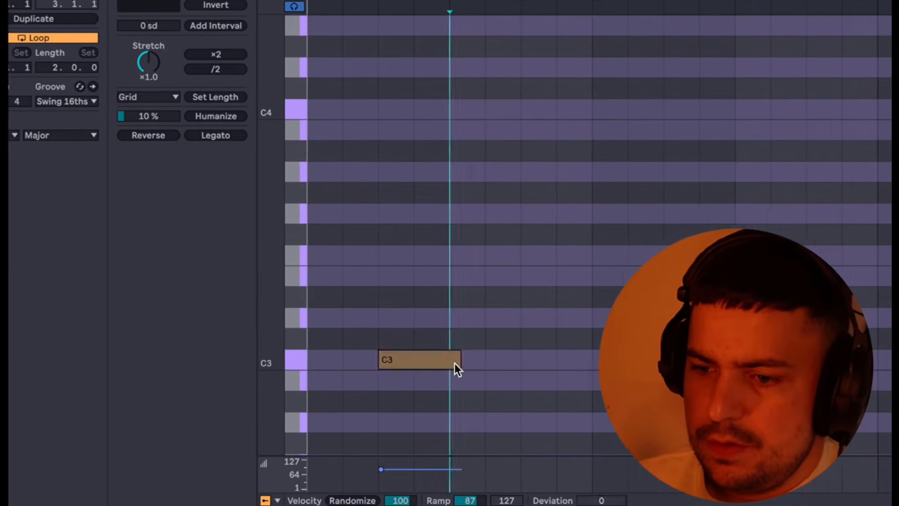
pyautogui.click(454, 363)
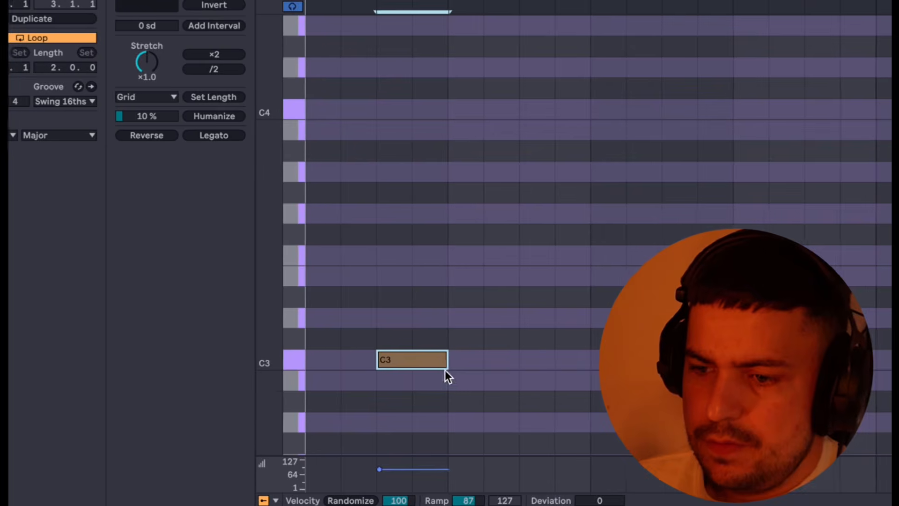
# Try duplicating the selected open hat note three times, and undo the duplications
pyautogui.moveTo(447, 379); pyautogui.dragTo(257, 307)
pyautogui.press('super+d')
pyautogui.press('super+d')
pyautogui.press('super+d')
pyautogui.press('super+z')
pyautogui.press('super+z')
pyautogui.press('super+z')
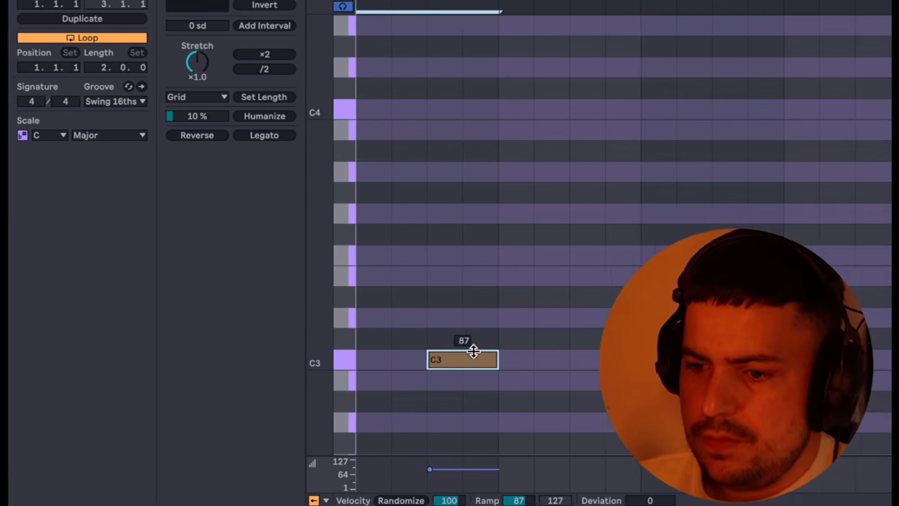
# Select the open hat clip's whole first beat and duplicate it to repeat the offbeat note through both bars
pyautogui.moveTo(492, 390); pyautogui.dragTo(335, 327)
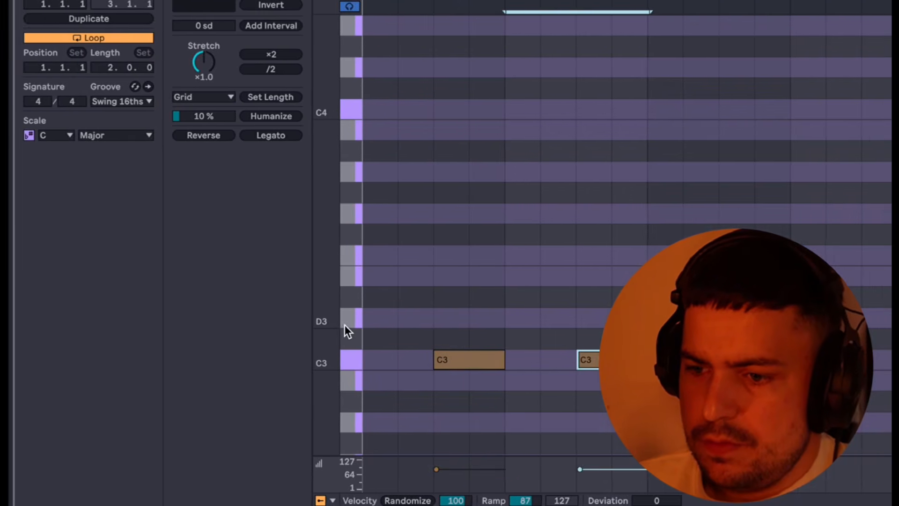
pyautogui.hscroll(1, 350, 325)
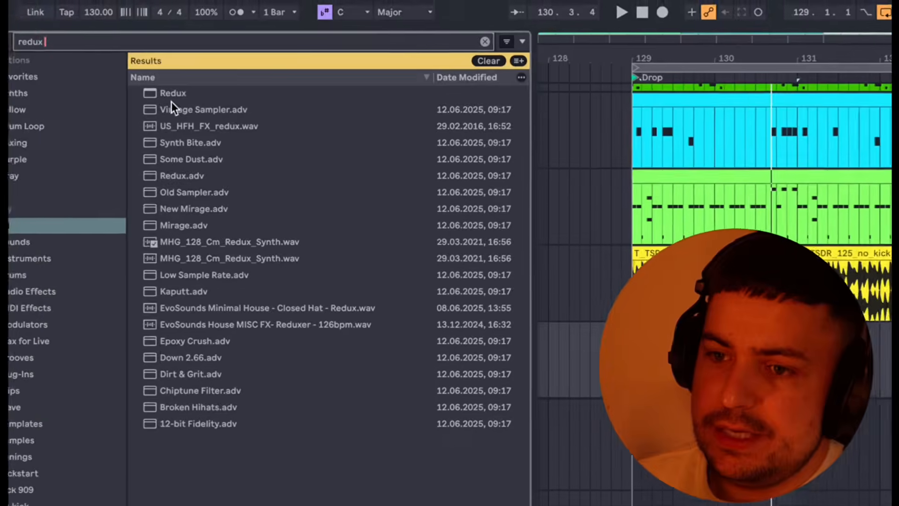
# Add the Redux effect to the open hat track, set its Bits to 12 and start playback
pyautogui.doubleClick(199, 100)
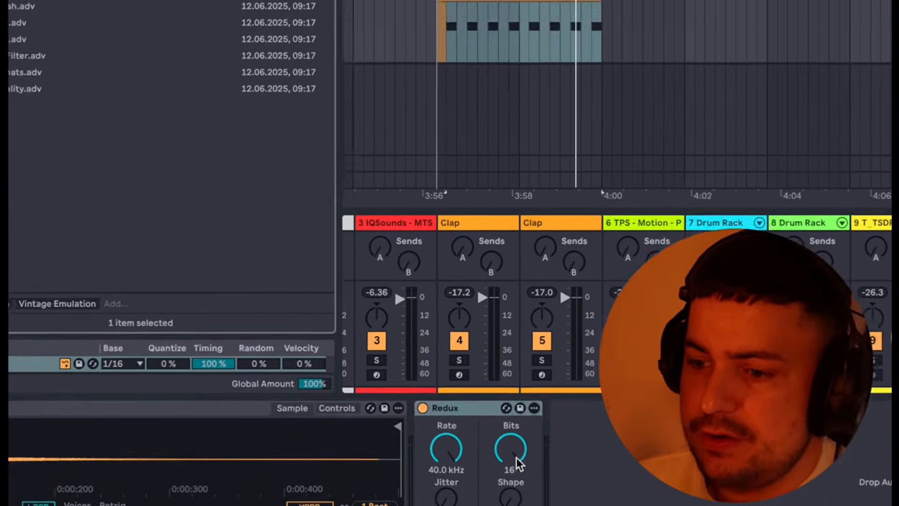
pyautogui.moveTo(517, 455); pyautogui.dragTo(516, 473)
pyautogui.press('space')
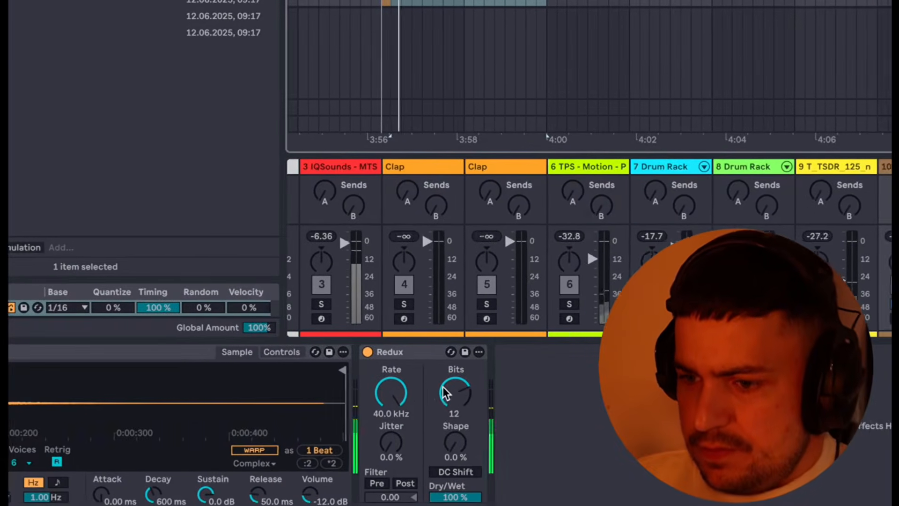
# Compare the open hat with Redux bypassed and active, set the Redux Rate to 18.5 kHz, and stop playback
pyautogui.click(448, 352)
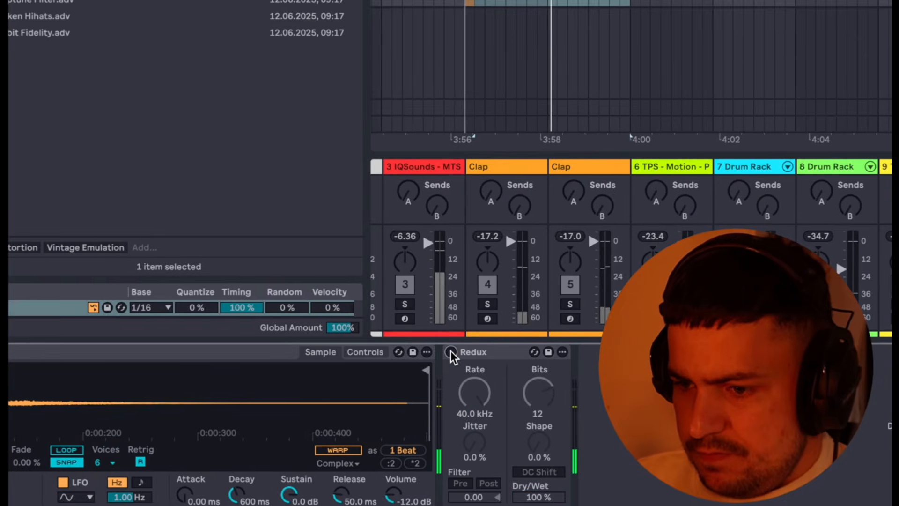
pyautogui.click(451, 352)
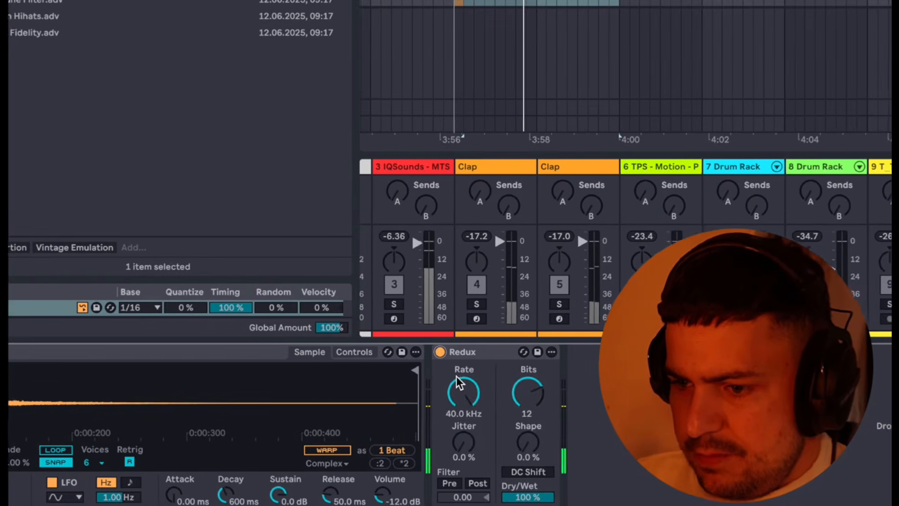
pyautogui.click(443, 353)
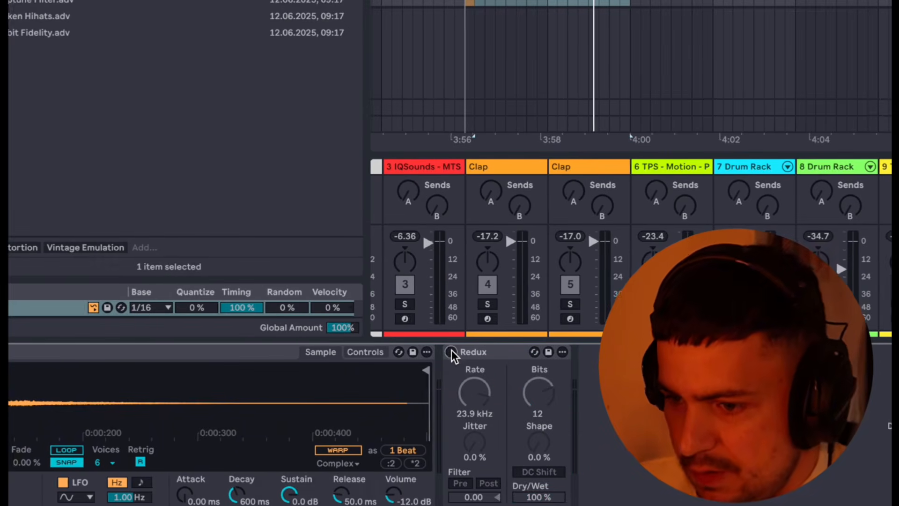
pyautogui.click(452, 355)
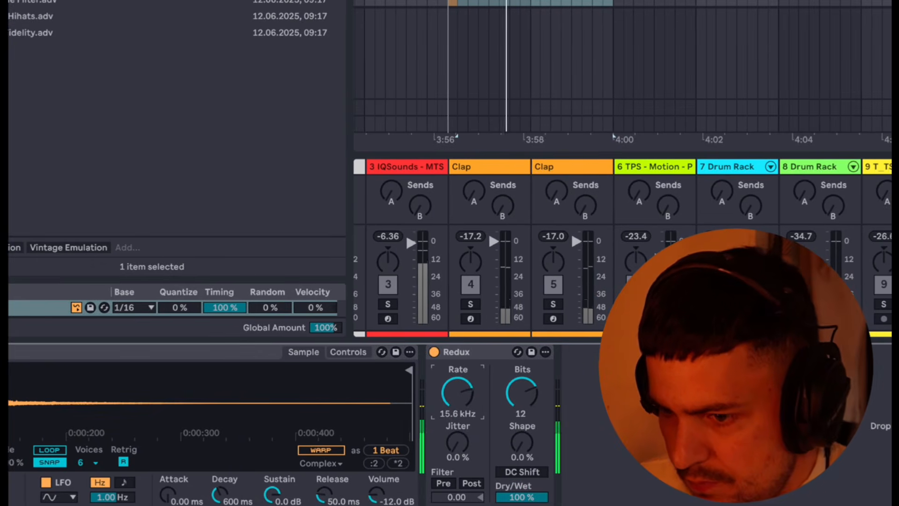
pyautogui.moveTo(458, 397); pyautogui.dragTo(452, 382)
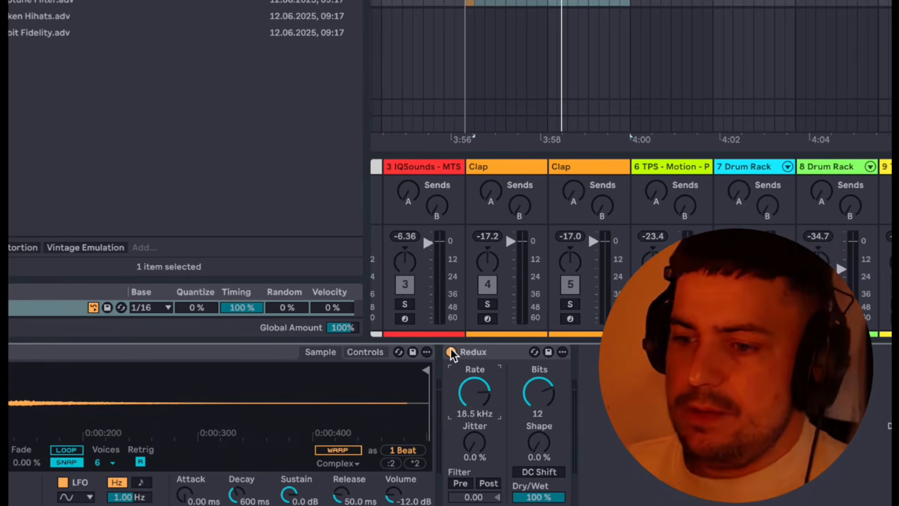
pyautogui.press('space')
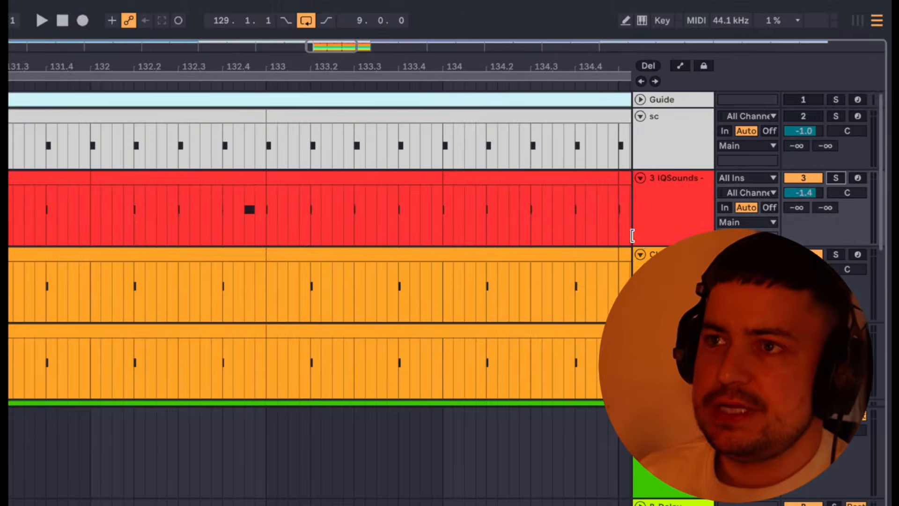
# Look through the drop's drum tracks from the kick to the open hat to decide which belong in a group
pyautogui.scroll(-10, 449, 237)
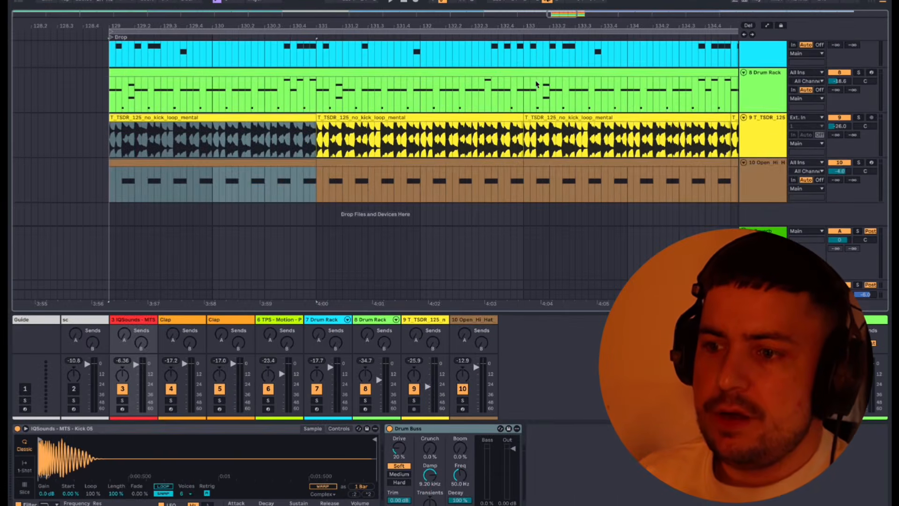
pyautogui.scroll(10, 537, 83)
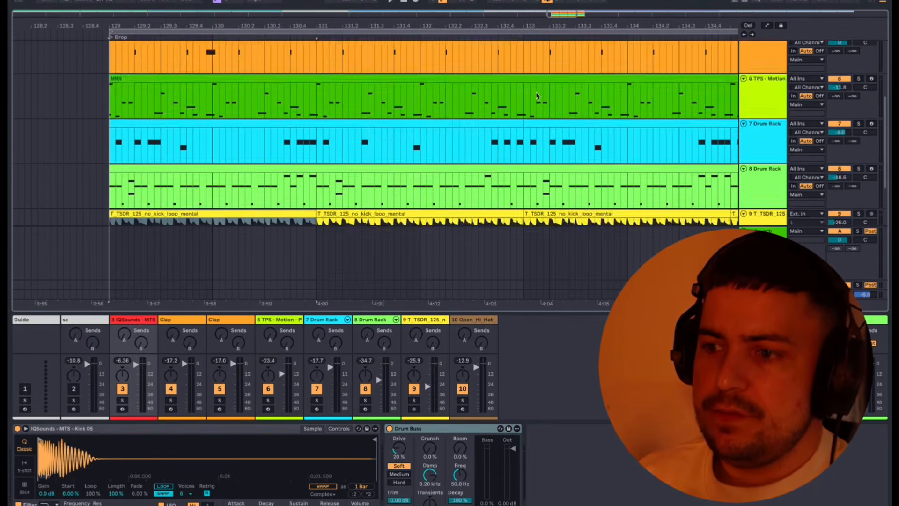
pyautogui.click(759, 102)
pyautogui.scroll(-10, 756, 106)
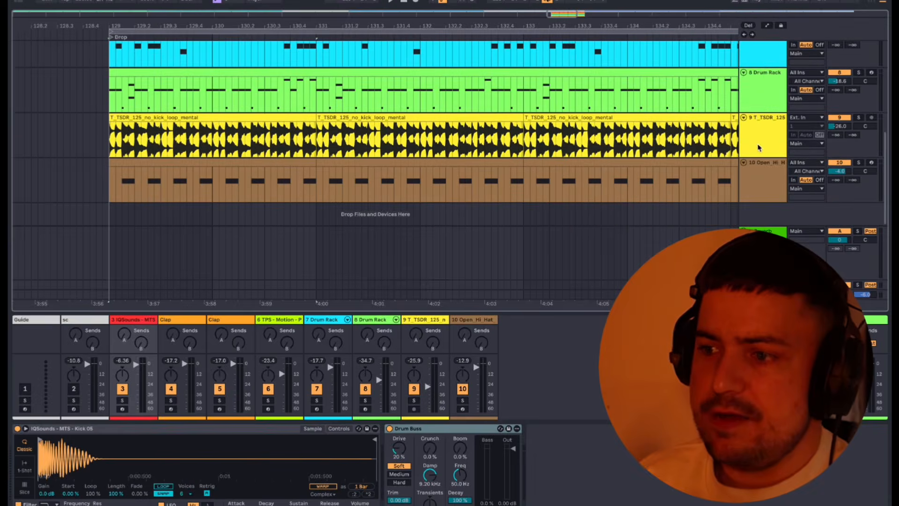
pyautogui.scroll(10, 755, 108)
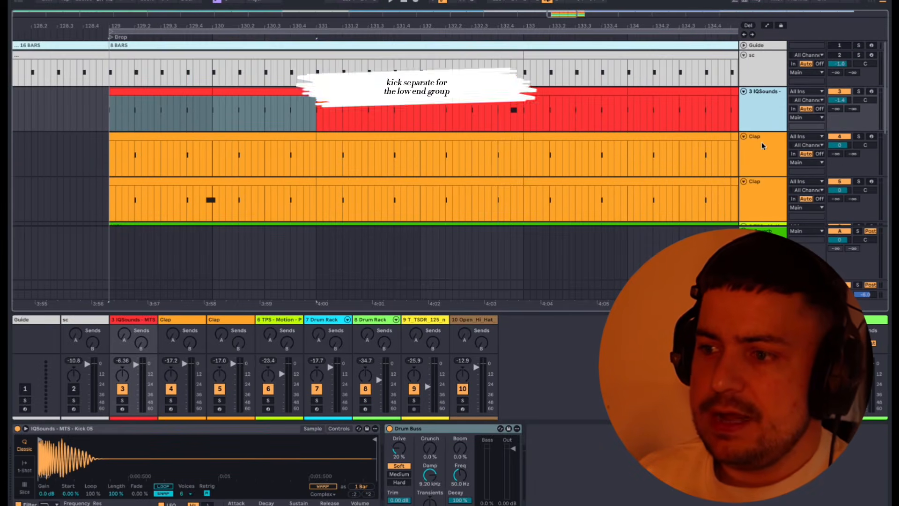
pyautogui.scroll(-3, 762, 117)
# Try grouping the tracks from the first Clap to the open hat, select the group and search the browser for "drums"
pyautogui.click(761, 123)
pyautogui.scroll(-5, 762, 124)
pyautogui.scroll(5, 761, 123)
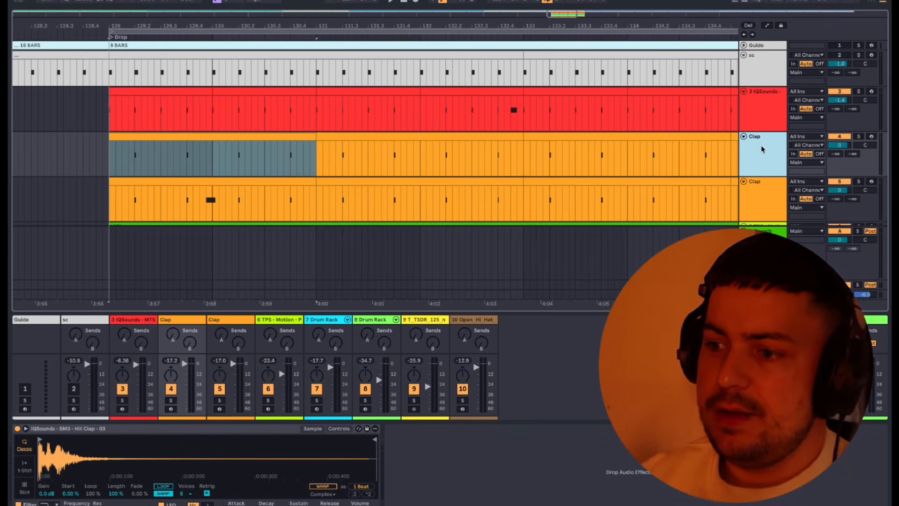
pyautogui.scroll(-5, 762, 149)
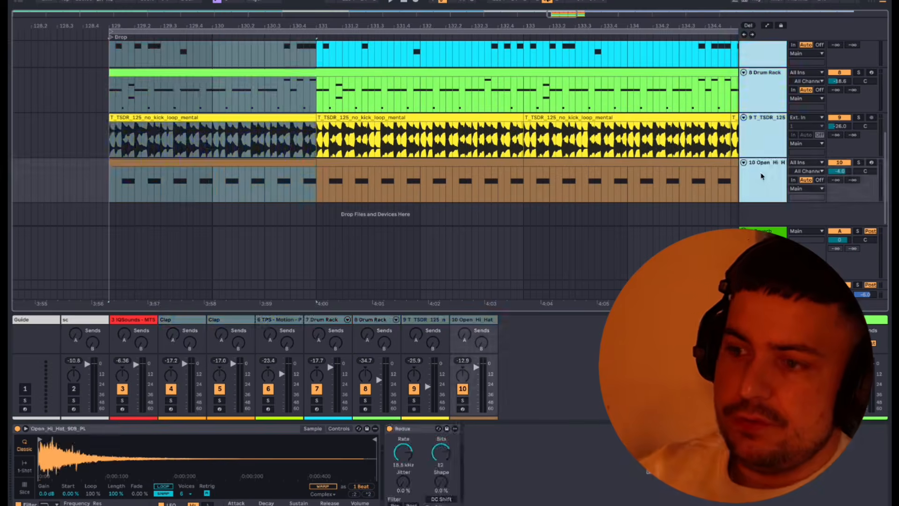
pyautogui.hotkey('ctrl', 'g')
pyautogui.click(762, 68)
pyautogui.hotkey('ctrl', 'f')
pyautogui.write('drums')
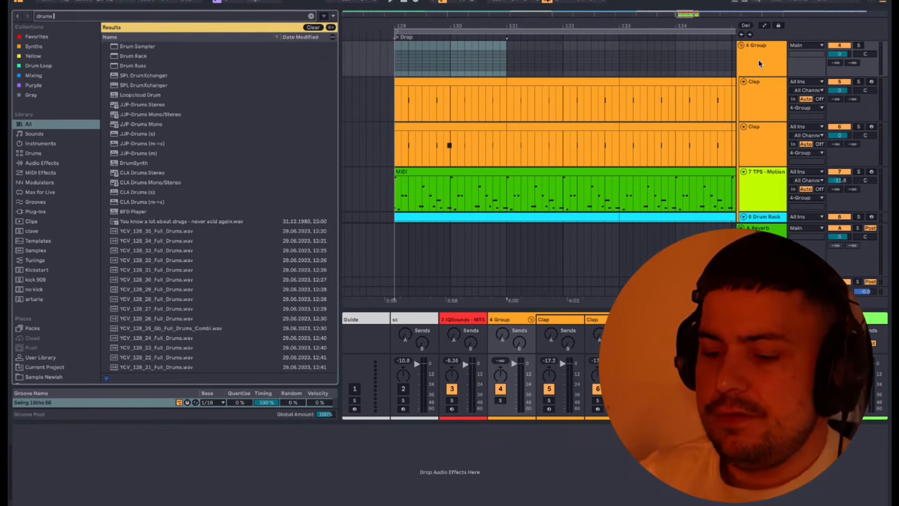
# Group all the drum tracks from the first Clap down to the open hat, leaving the kick outside the group
pyautogui.scroll(-5, 519, 125)
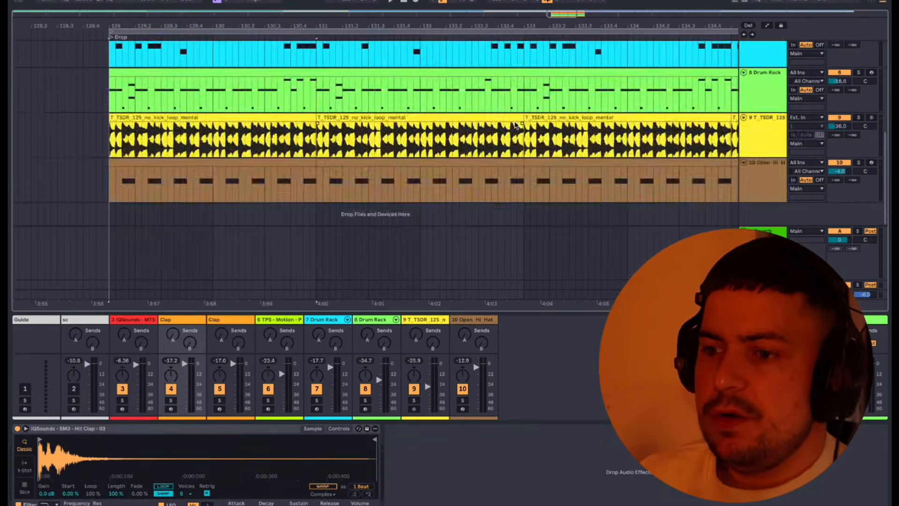
pyautogui.scroll(10, 519, 125)
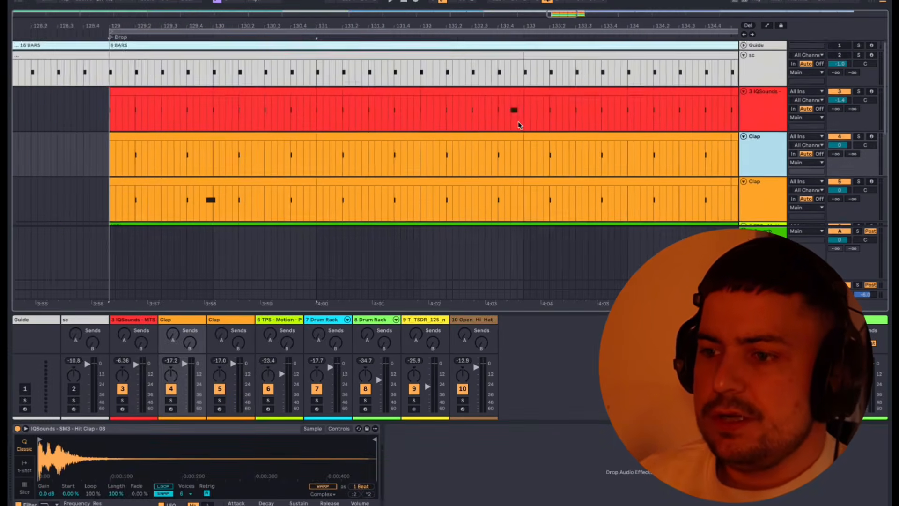
pyautogui.hscroll(3, 519, 125)
pyautogui.hscroll(-3, 518, 125)
pyautogui.scroll(-3, 576, 118)
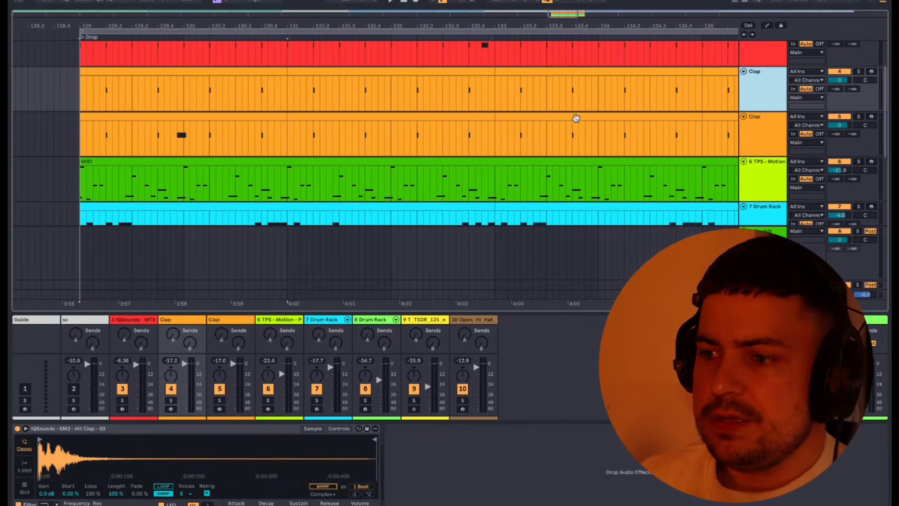
pyautogui.scroll(-4, 763, 110)
pyautogui.keyDown('shift'); pyautogui.click(772, 164); pyautogui.keyUp('shift')
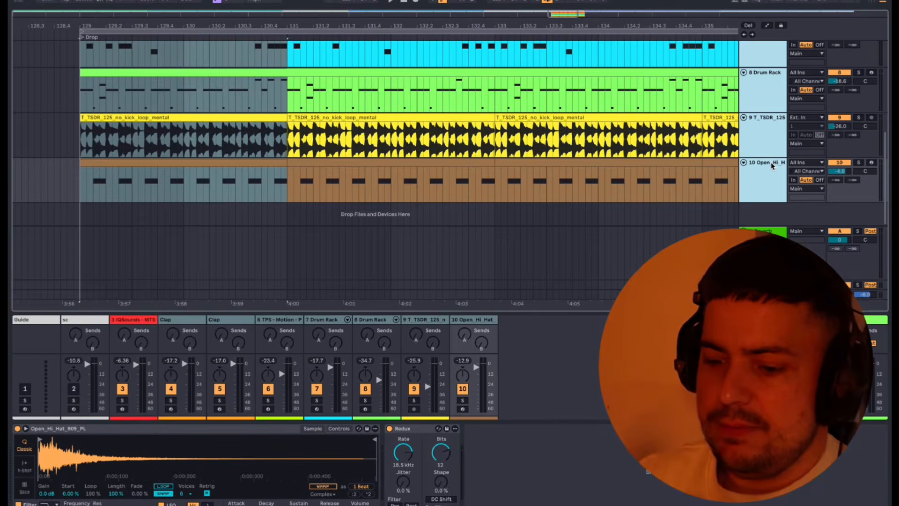
pyautogui.press('super+g')
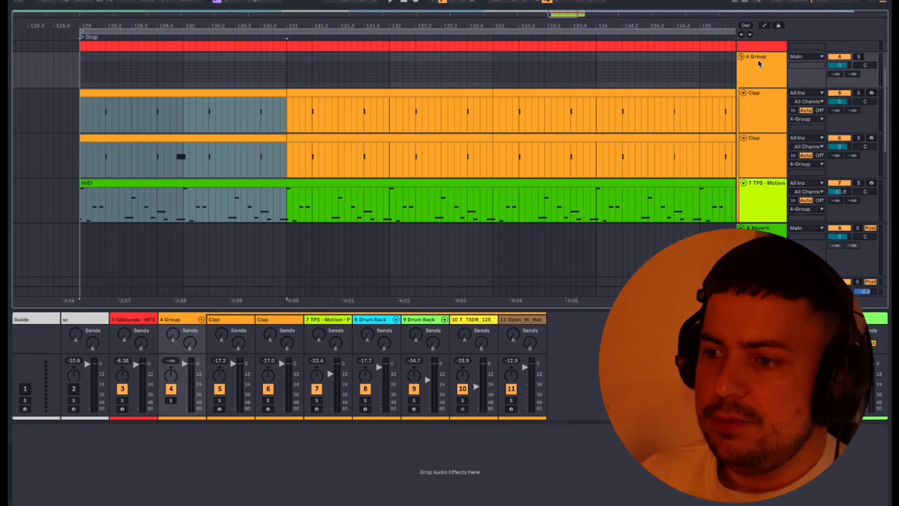
# Fold and unfold the drum group and look through the tracks it contains
pyautogui.click(757, 66)
pyautogui.click(742, 57)
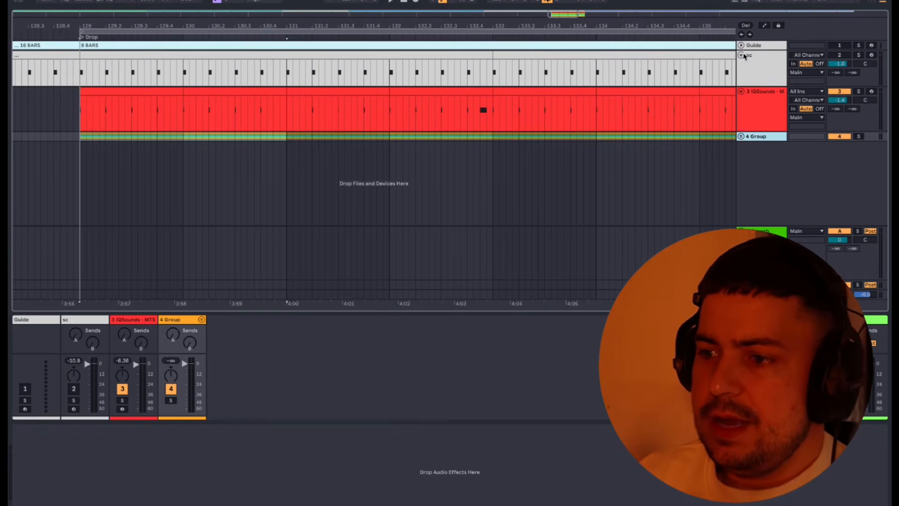
pyautogui.click(741, 137)
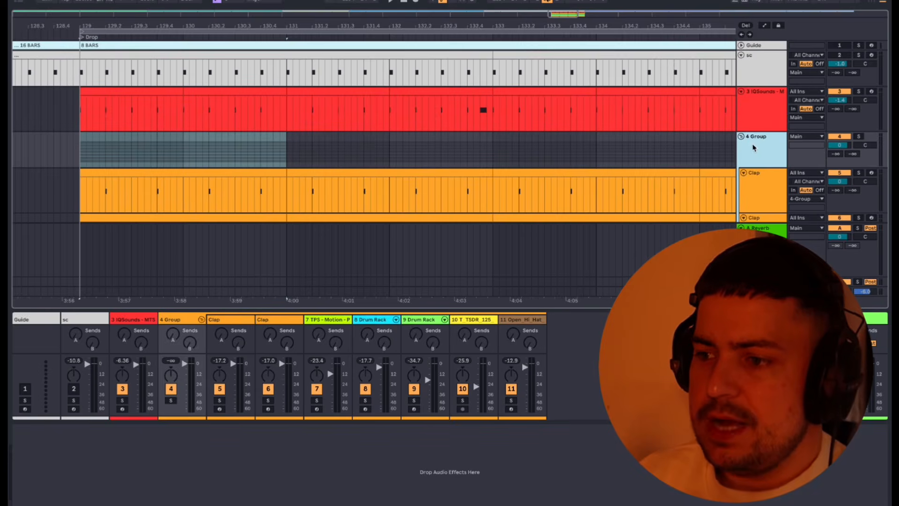
pyautogui.scroll(-4, 754, 148)
pyautogui.scroll(2, 781, 108)
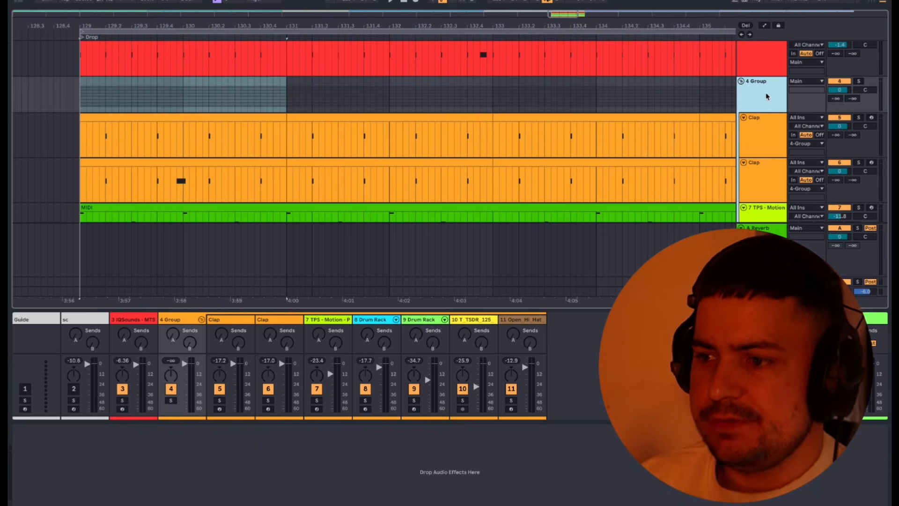
pyautogui.scroll(-2, 756, 99)
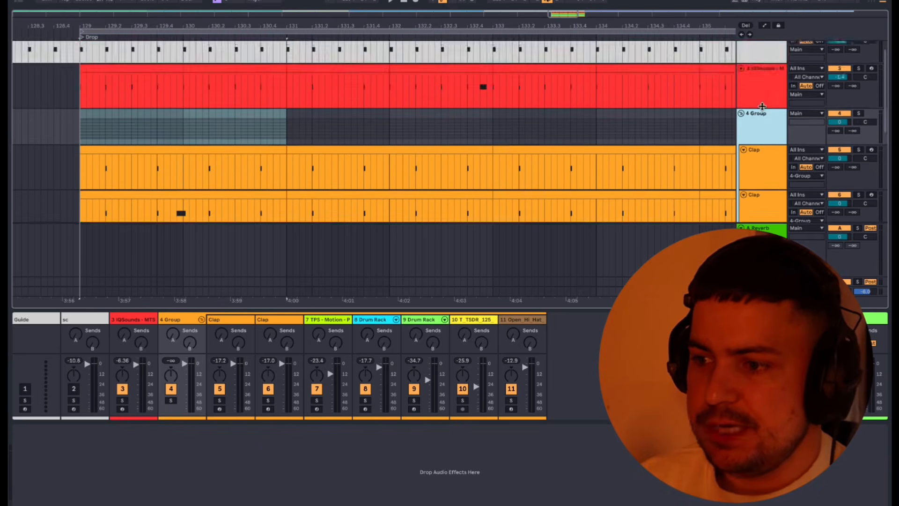
pyautogui.scroll(-2, 407, 255)
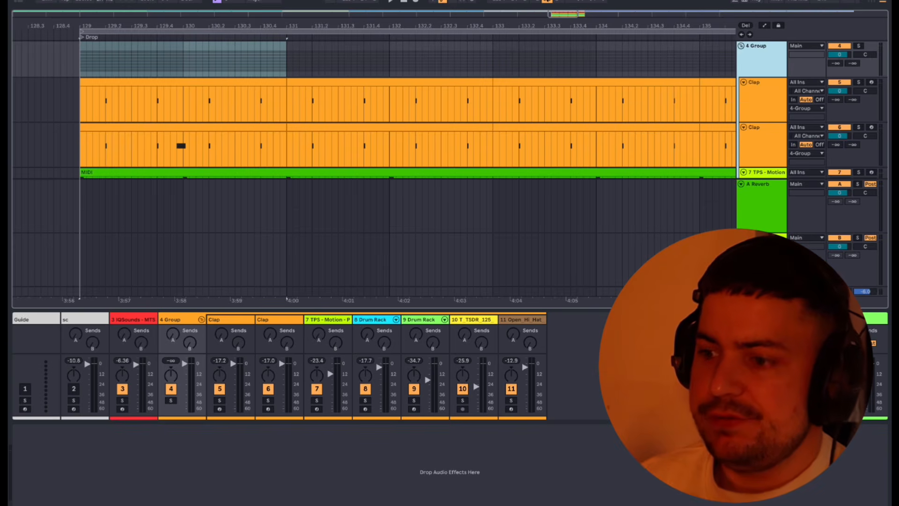
# Unfold the Main track and look at the devices on the Reverb and Delay return tracks
pyautogui.click(742, 291)
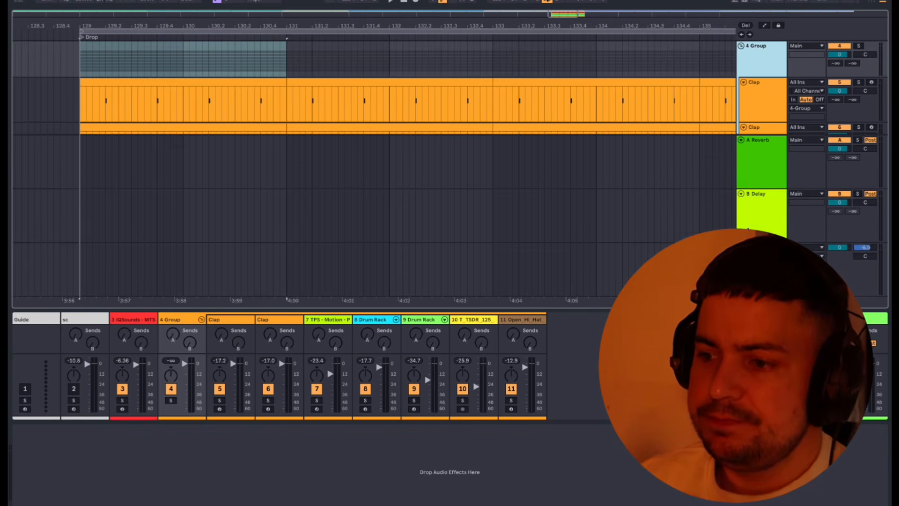
pyautogui.click(751, 206)
pyautogui.click(755, 174)
pyautogui.click(755, 194)
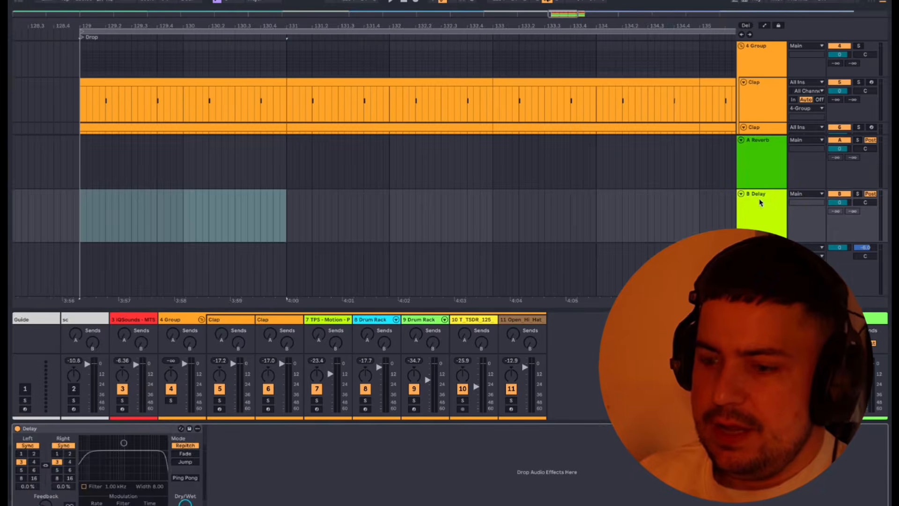
# Search the browser for "vintage" and replace the stock Reverb on return A with ValhallaVintageVerb
pyautogui.click(760, 166)
pyautogui.hotkey('ctrl', 'alt', 'b')
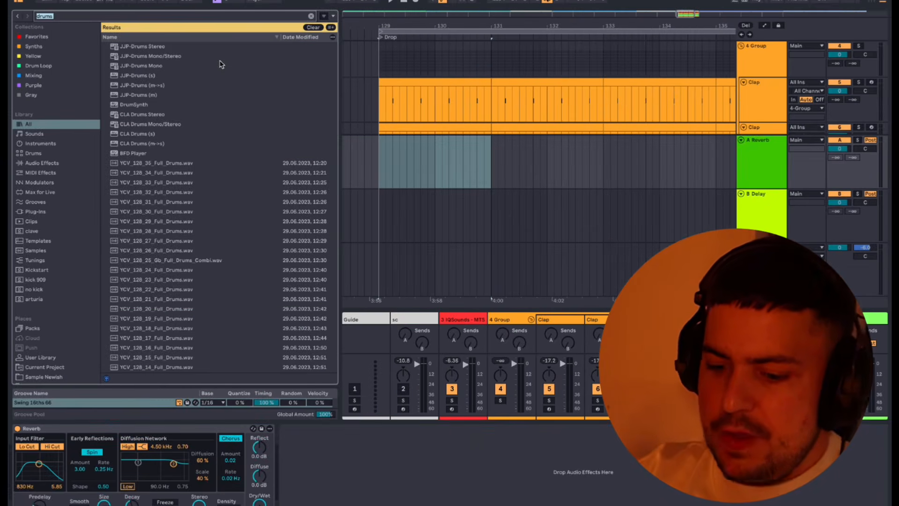
pyautogui.write('v')
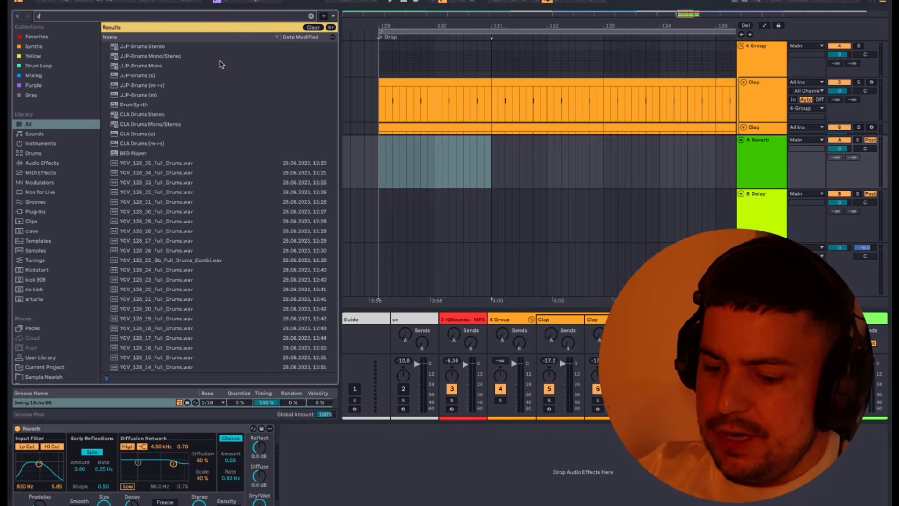
pyautogui.write('intage')
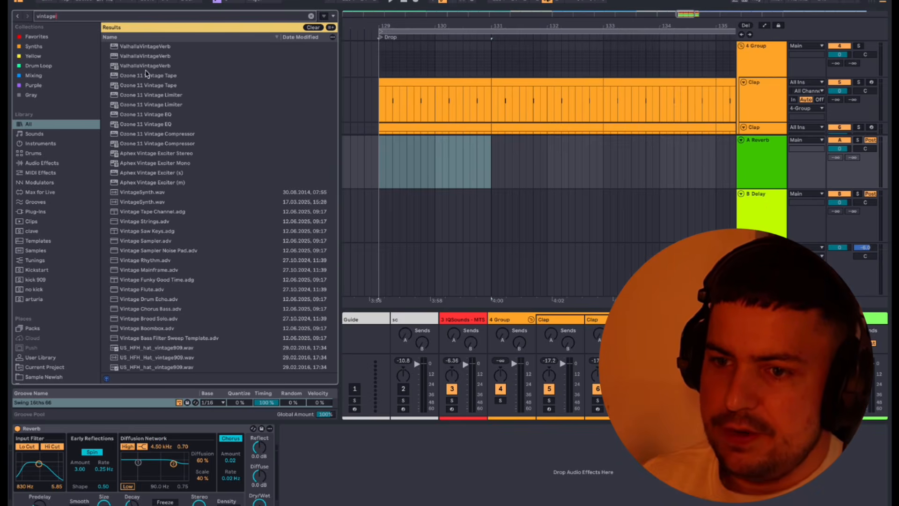
pyautogui.doubleClick(143, 66)
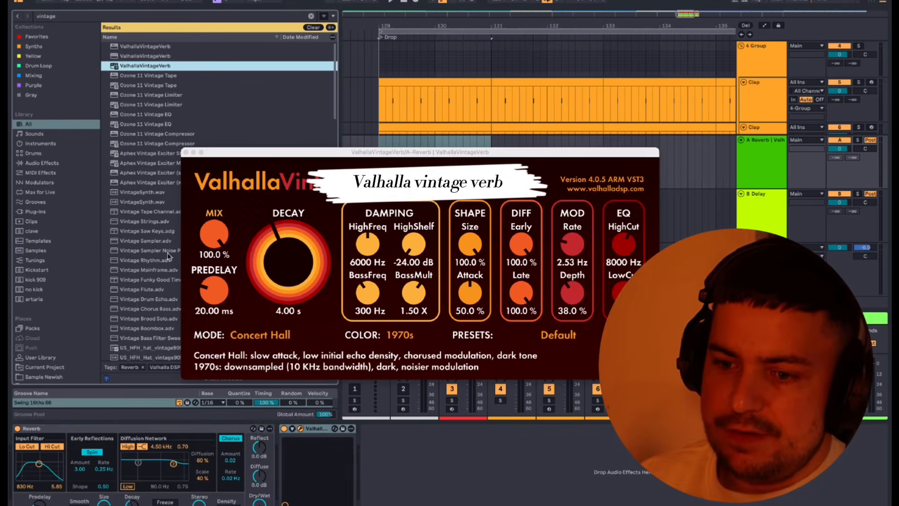
pyautogui.click(164, 427)
pyautogui.press('Delete')
# Load the Tiled Room preset from the Rooms category in ValhallaVintageVerb, then close the plug-in window and hide the browser
pyautogui.click(559, 335)
pyautogui.moveTo(554, 289)
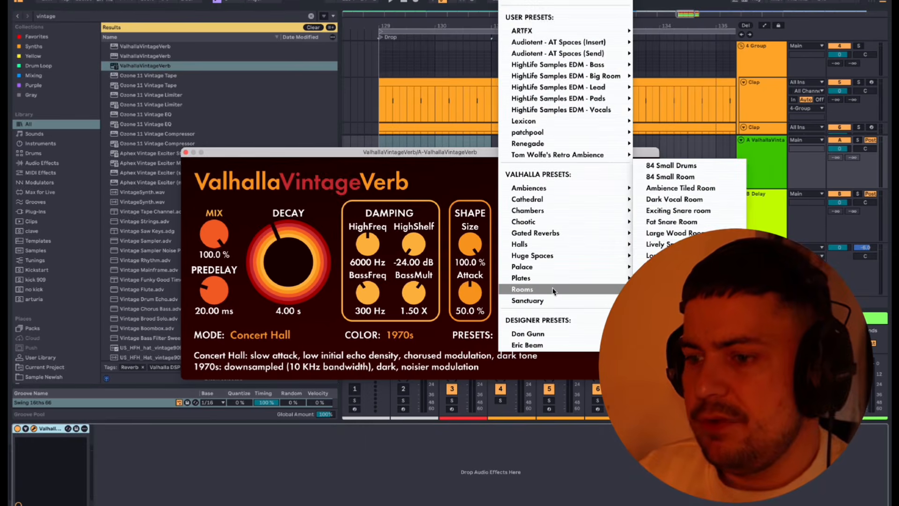
pyautogui.click(661, 289)
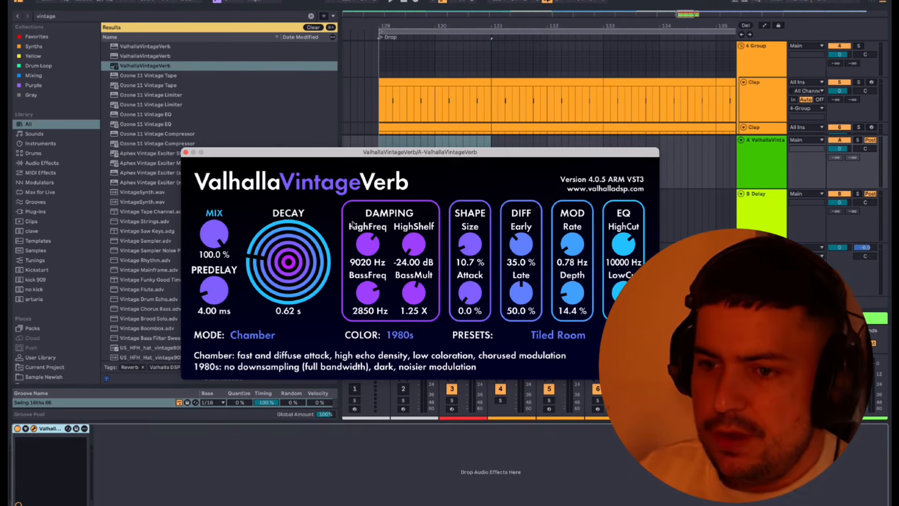
pyautogui.click(186, 153)
pyautogui.scroll(-3, 582, 161)
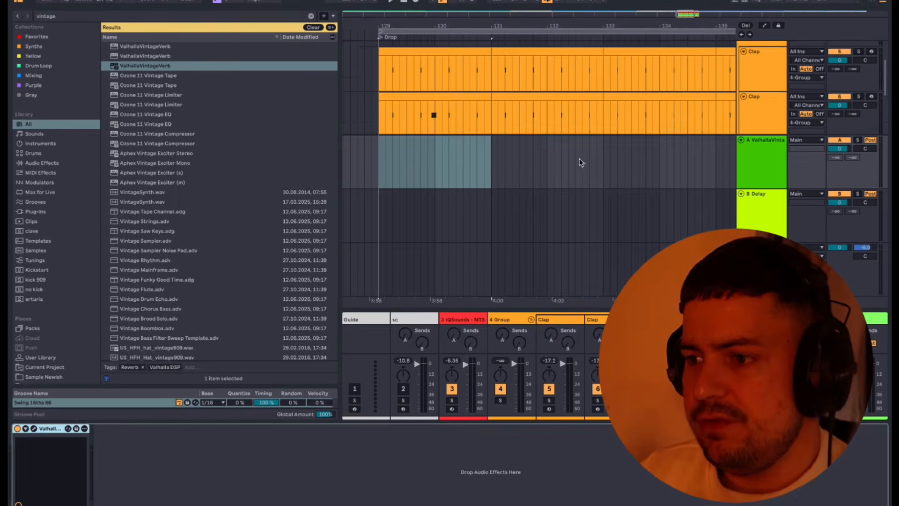
pyautogui.press('super+alt+b')
# Reopen ValhallaVintageVerb on return A to review its preset settings, then close it
pyautogui.click(769, 171)
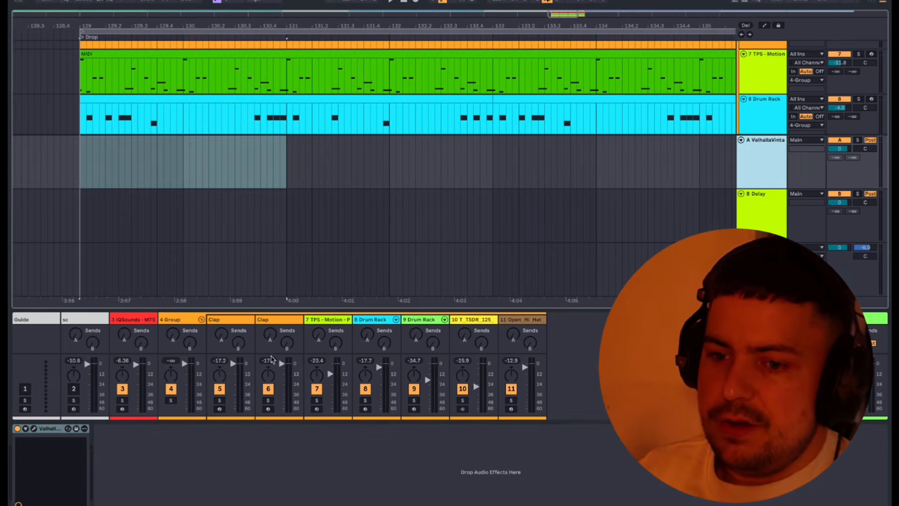
pyautogui.click(33, 429)
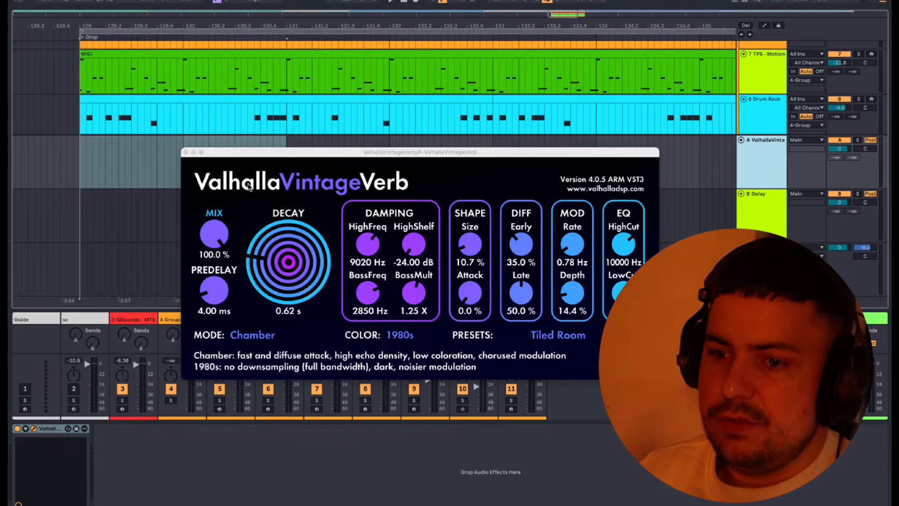
pyautogui.click(186, 152)
# Fold the reverb return track, solo the drum group and play it back
pyautogui.scroll(1, 446, 174)
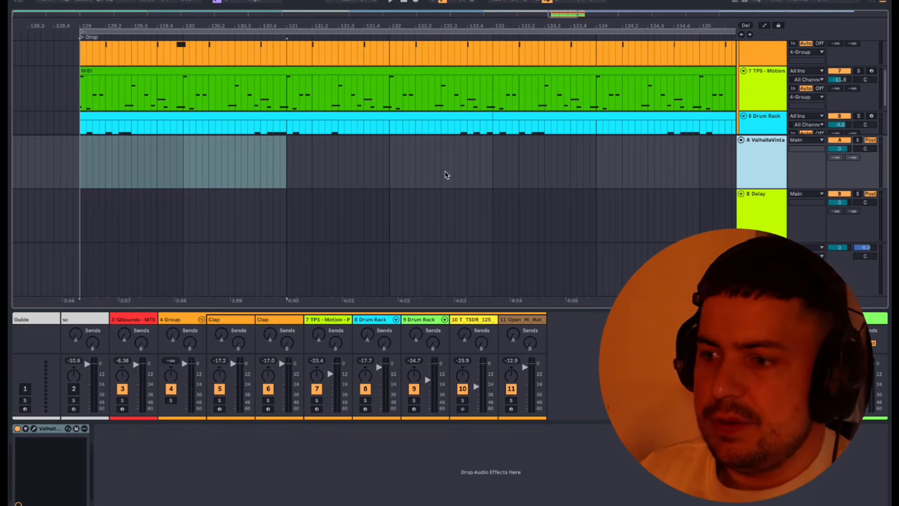
pyautogui.click(741, 140)
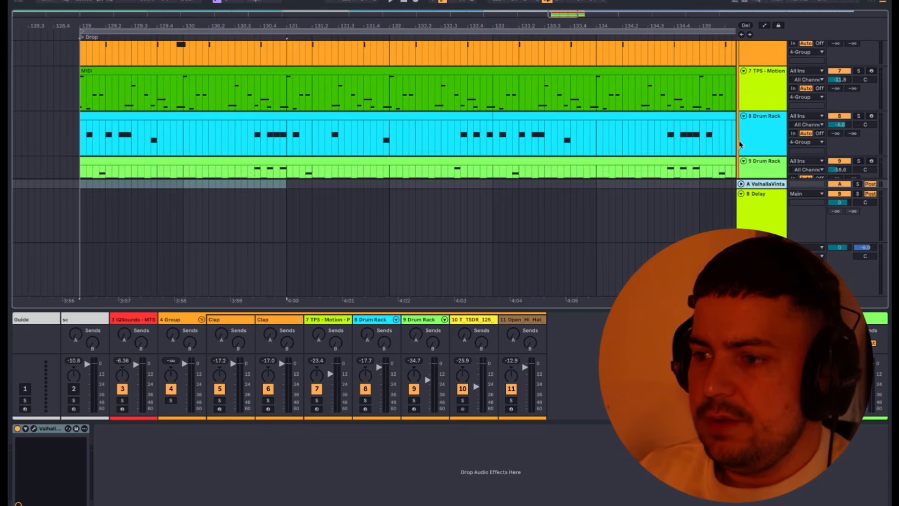
pyautogui.scroll(5, 759, 162)
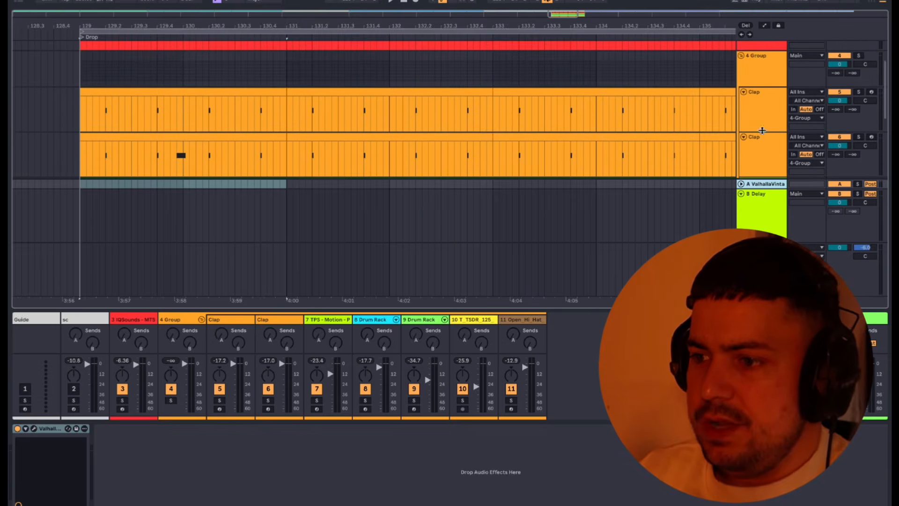
pyautogui.click(857, 56)
pyautogui.press('space')
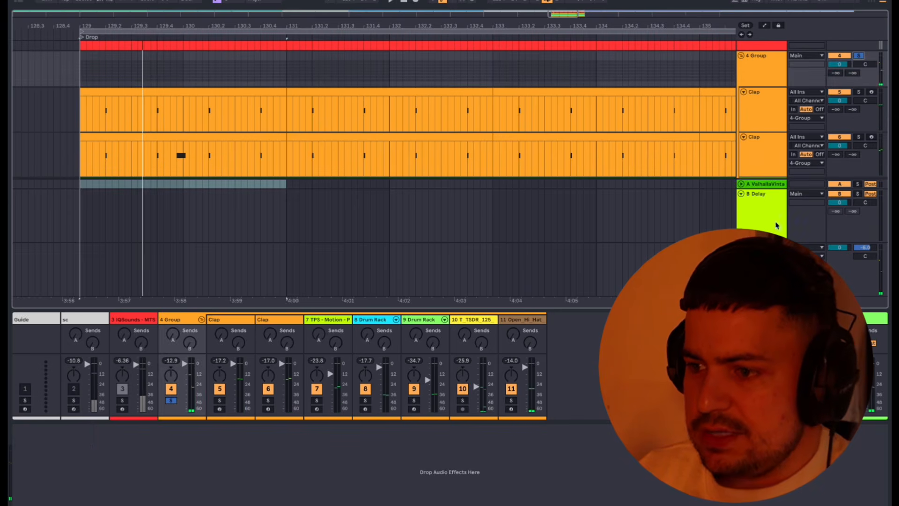
# Unfold the reverb return track and check its ValhallaVintageVerb window again
pyautogui.click(741, 185)
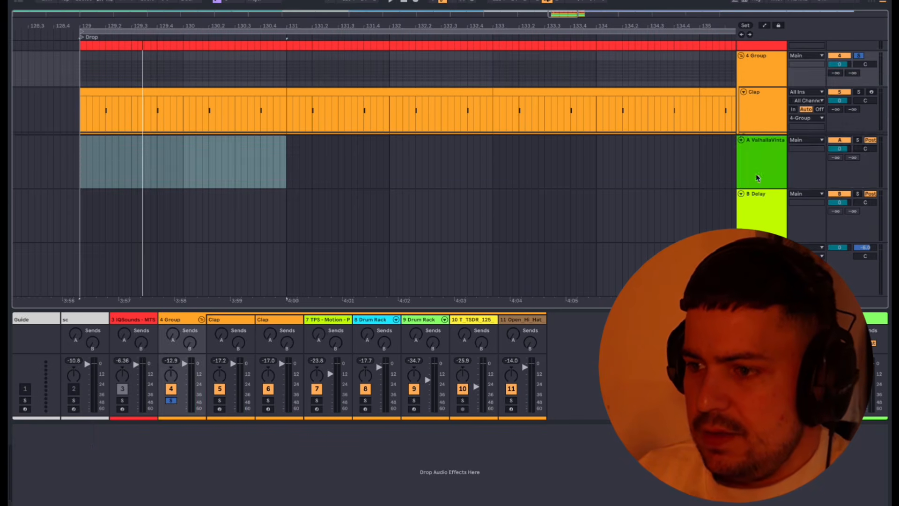
pyautogui.click(751, 164)
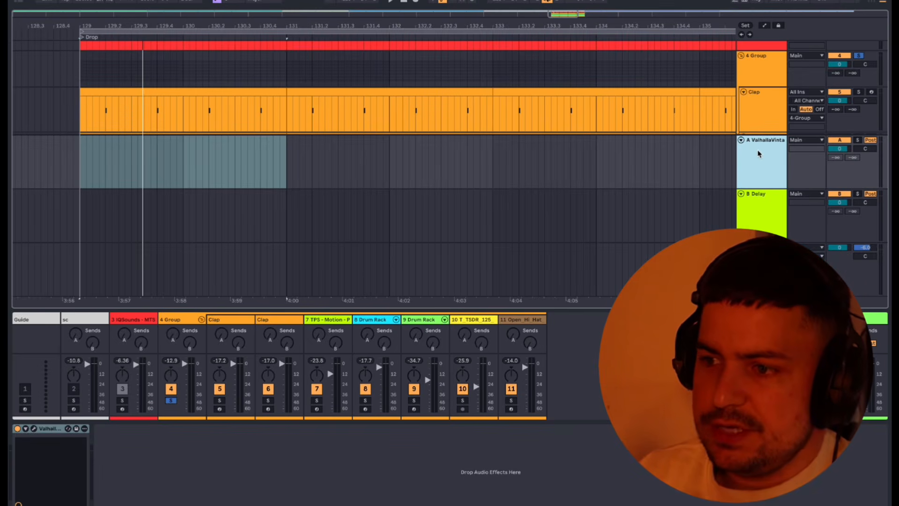
pyautogui.click(32, 429)
pyautogui.click(185, 152)
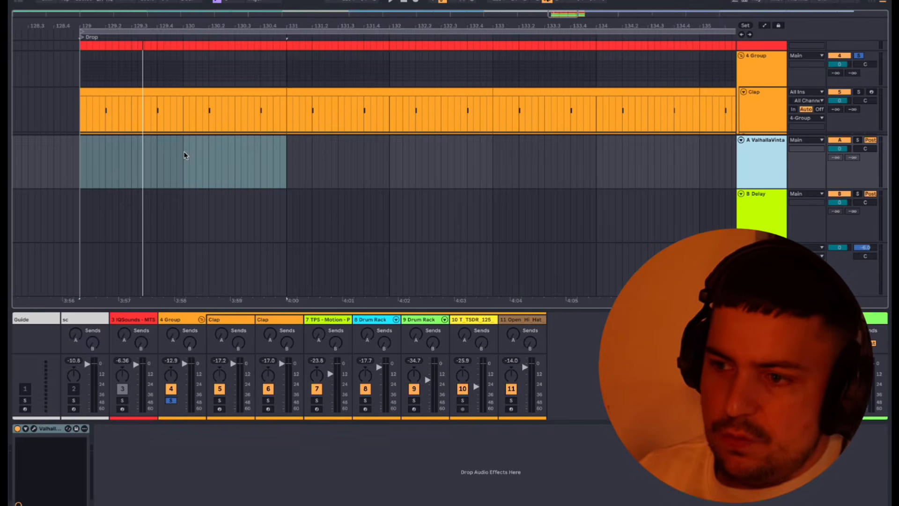
# Raise the first Clap track's send A to about -8.0 dB and play the loop
pyautogui.scroll(-3, 692, 132)
pyautogui.hscroll(-1, 693, 131)
pyautogui.scroll(1, 832, 83)
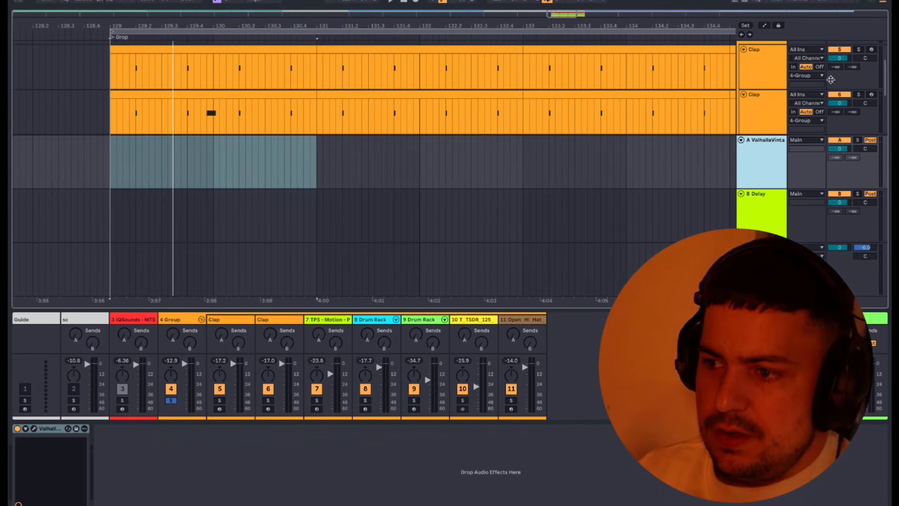
pyautogui.click(835, 67)
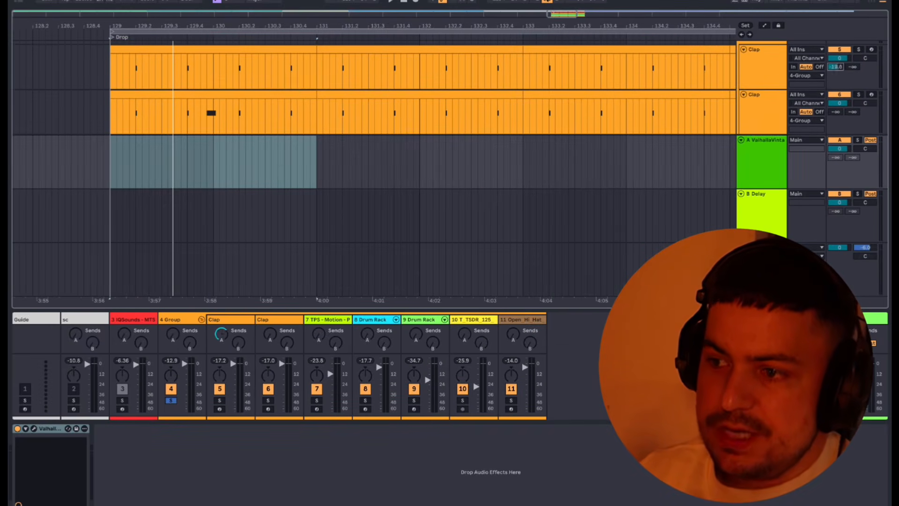
pyautogui.moveTo(835, 67); pyautogui.dragTo(836, 61)
pyautogui.press('space')
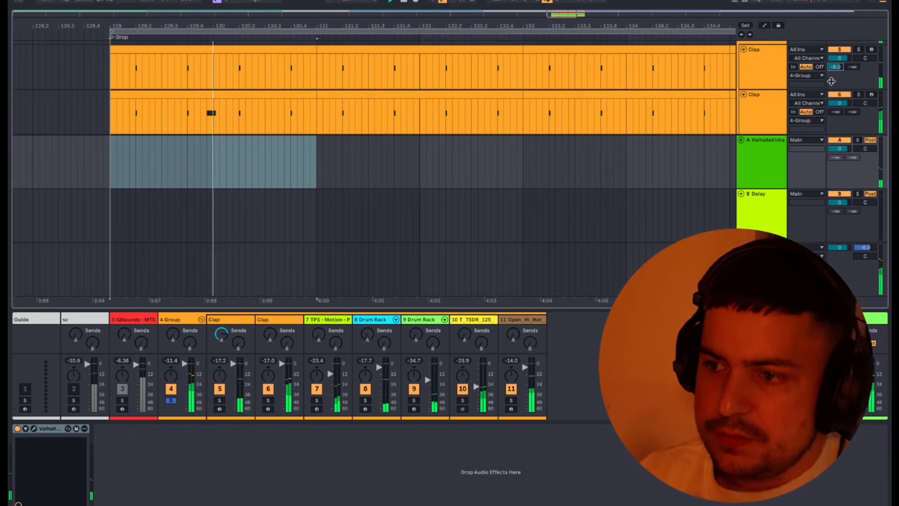
# Raise the second Clap track's send A to about -10.7 dB, listen to it and select the reverb return track
pyautogui.scroll(-3, 776, 67)
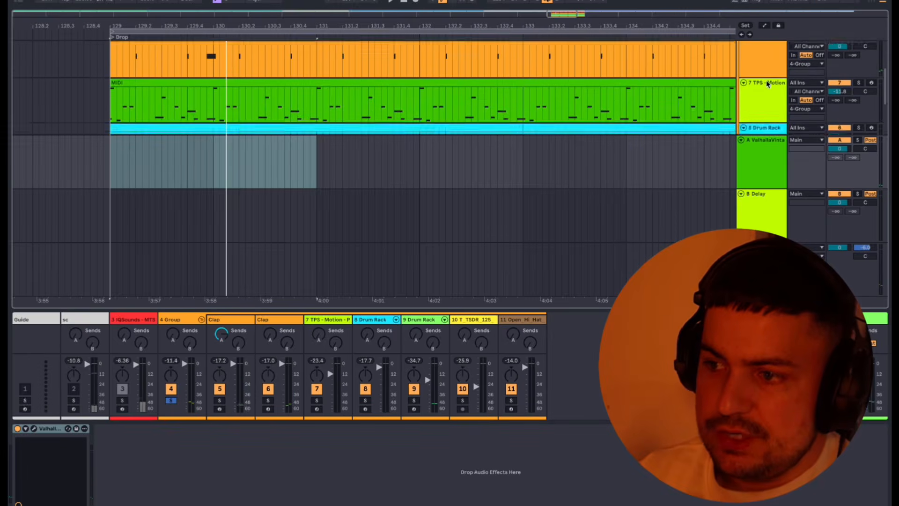
pyautogui.moveTo(836, 77); pyautogui.dragTo(835, 59)
pyautogui.press('space')
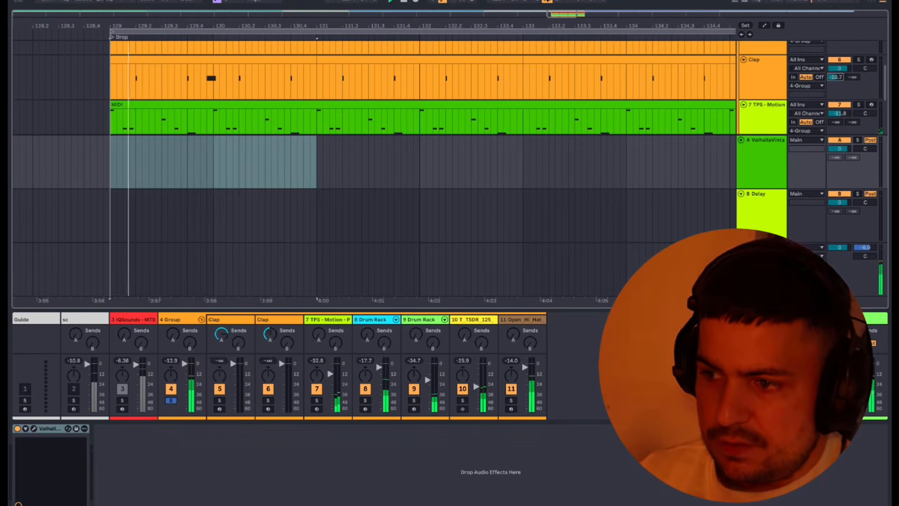
pyautogui.scroll(-2, 831, 80)
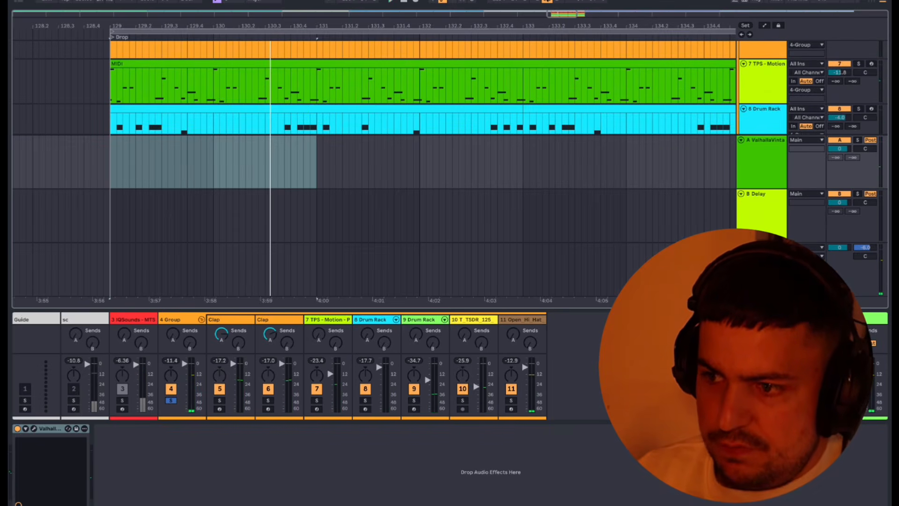
pyautogui.click(756, 173)
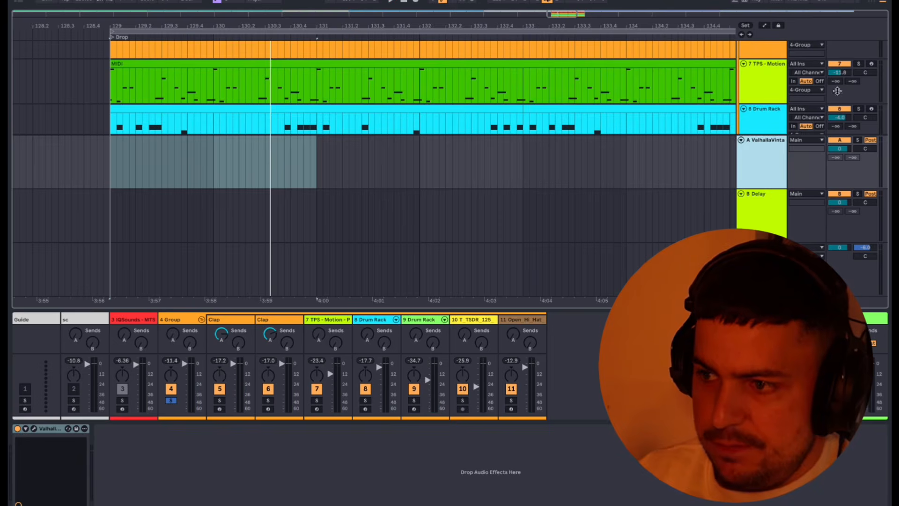
# Set send A to about -7.5 dB on the TPS - Motion track and about -14.4 dB on the 8 Drum Rack track
pyautogui.moveTo(836, 81); pyautogui.dragTo(836, 66)
pyautogui.press('space')
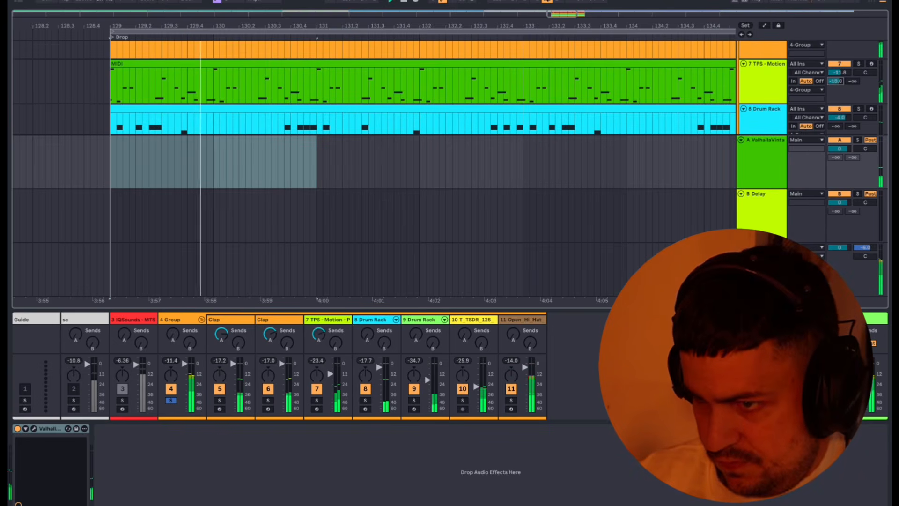
pyautogui.moveTo(836, 81); pyautogui.dragTo(836, 96)
pyautogui.scroll(-2, 833, 100)
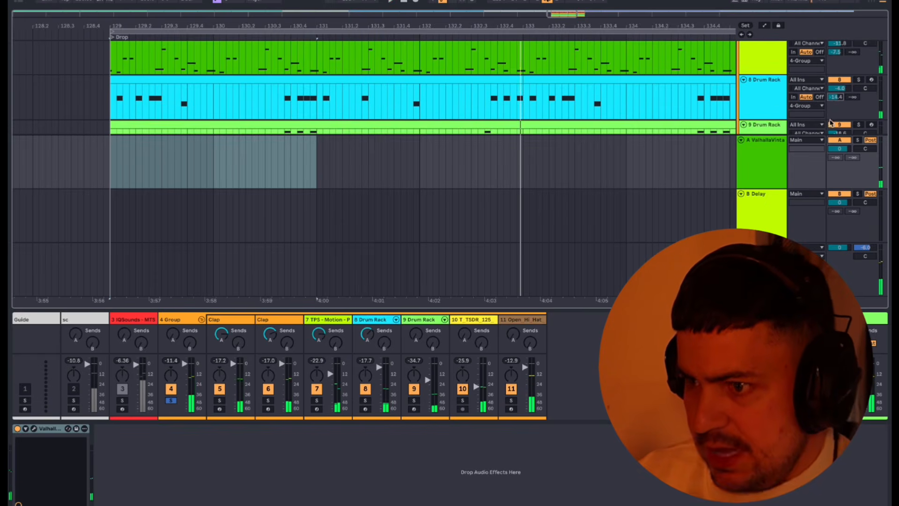
# Set send A to about -16.2 dB on 9 Drum Rack, -7.0 dB on the T_TSDR loop and -8.4 dB on the Open Hi Hat
pyautogui.scroll(-3, 831, 116)
pyautogui.press('space')
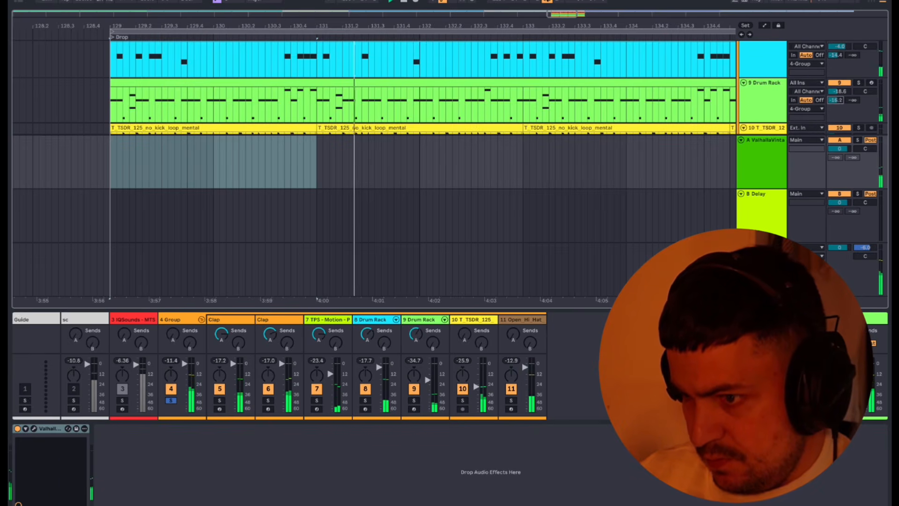
pyautogui.scroll(-5, 423, 88)
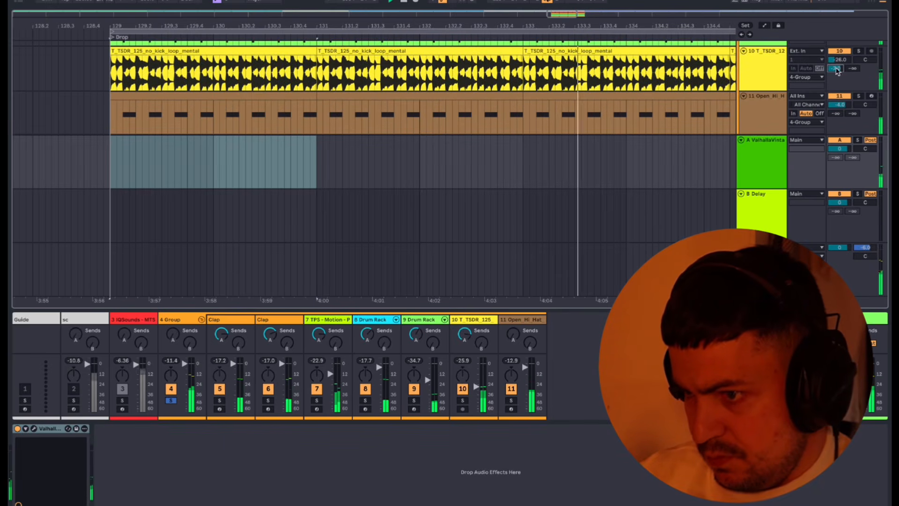
pyautogui.scroll(-1, 838, 94)
pyautogui.moveTo(837, 90); pyautogui.dragTo(838, 80)
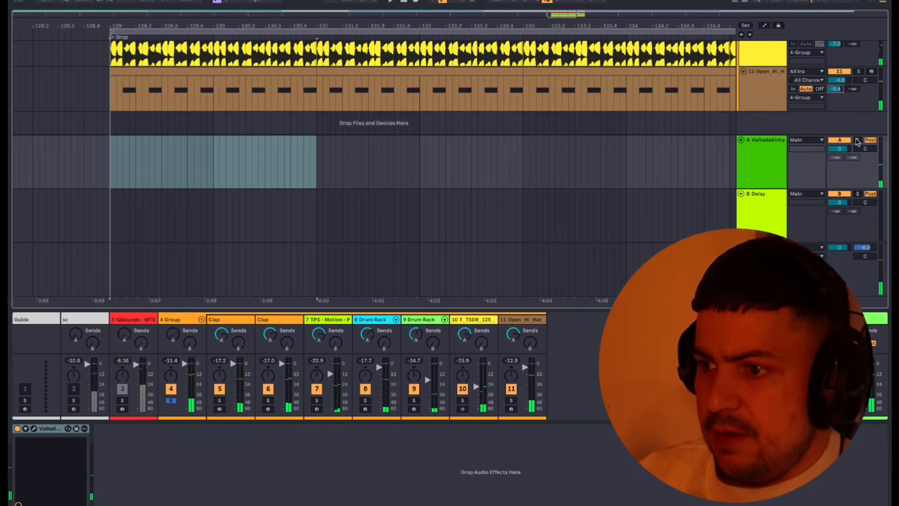
# Solo the ValhallaVintageVerb return A instead of the drum group and play the loop
pyautogui.scroll(10, 856, 141)
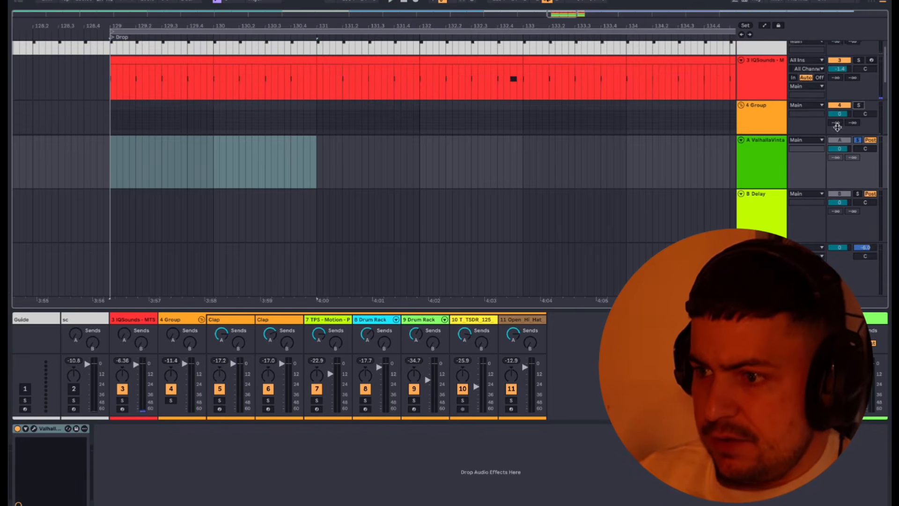
pyautogui.scroll(-4, 820, 121)
pyautogui.press('space')
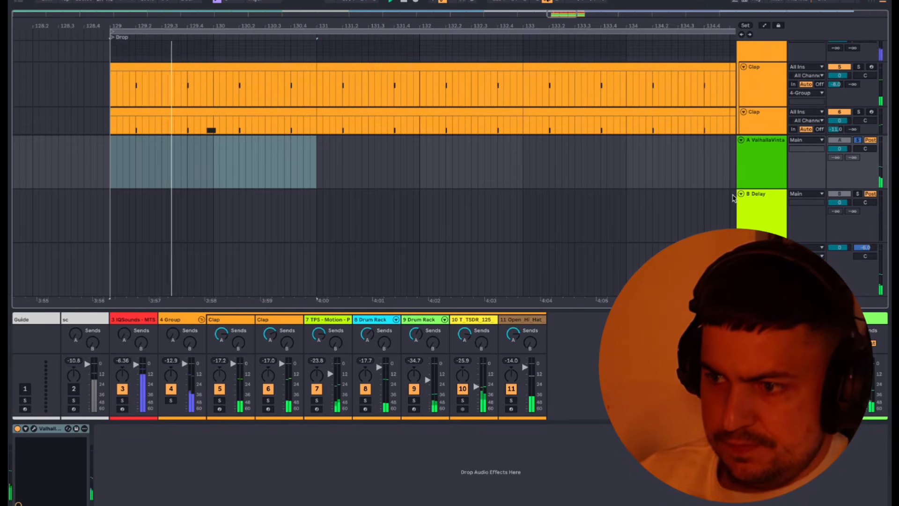
# Duplicate the ValhallaVintageVerb return track and fold the copy
pyautogui.click(768, 145)
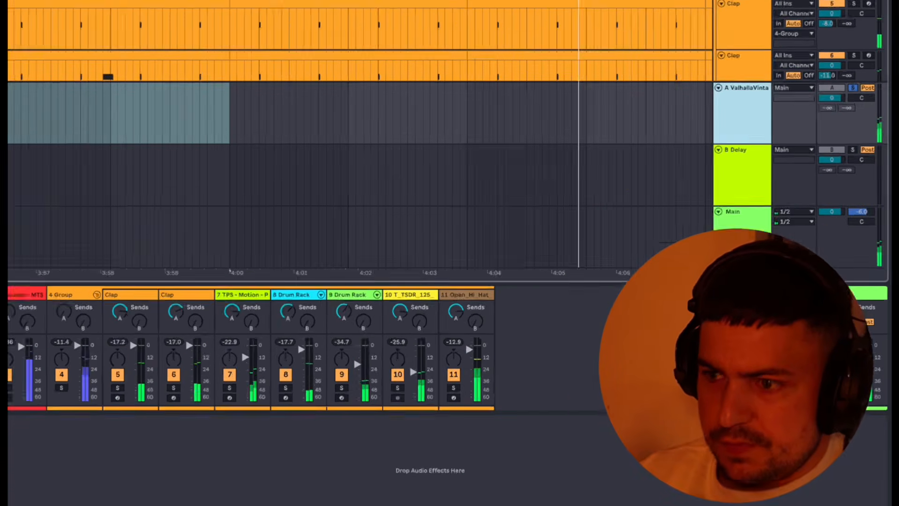
pyautogui.press('super+d')
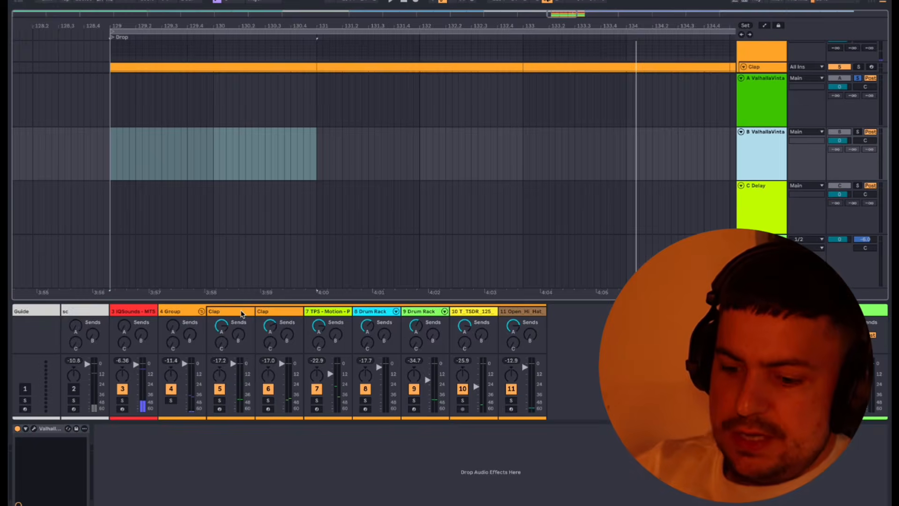
pyautogui.press('u')
pyautogui.press('space')
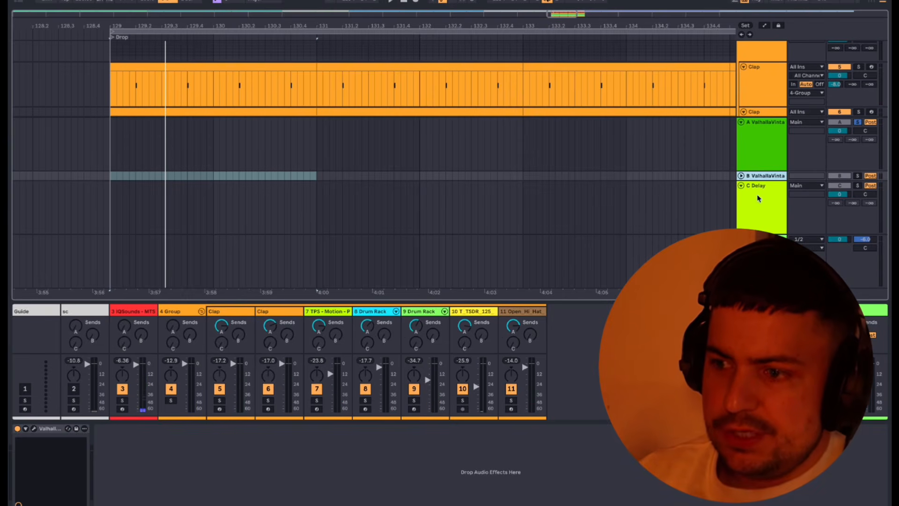
# Search the browser for "glue compr" and load Glue Compressor onto the duplicated reverb return
pyautogui.press('super+f')
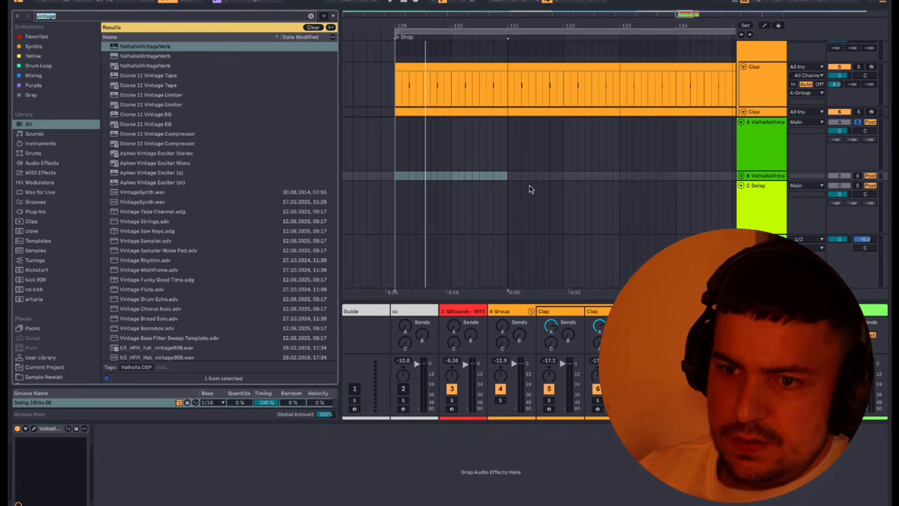
pyautogui.press('BackSpace')
pyautogui.write('glue comp')
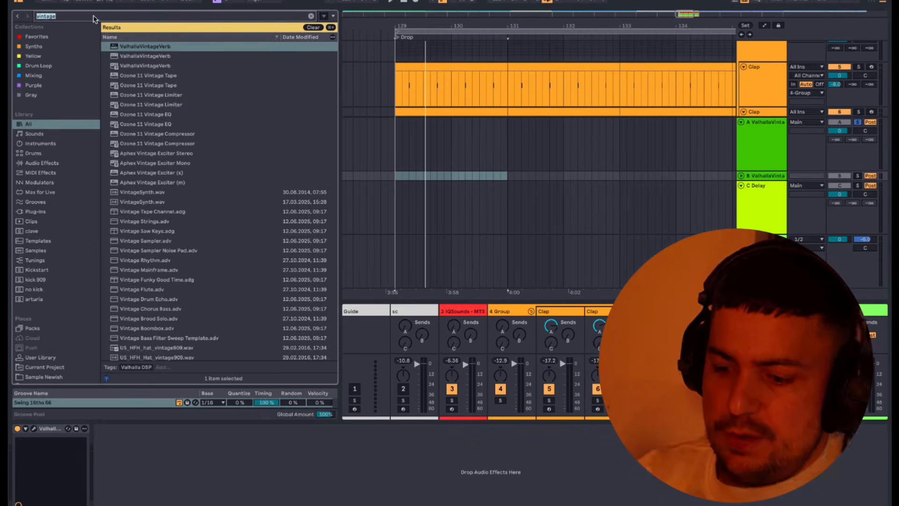
pyautogui.write('r')
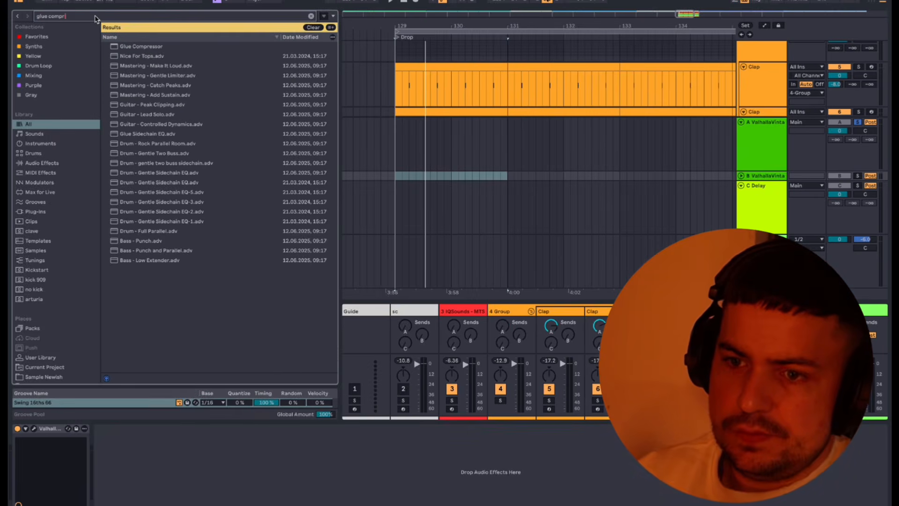
pyautogui.press('Down')
pyautogui.press('Return')
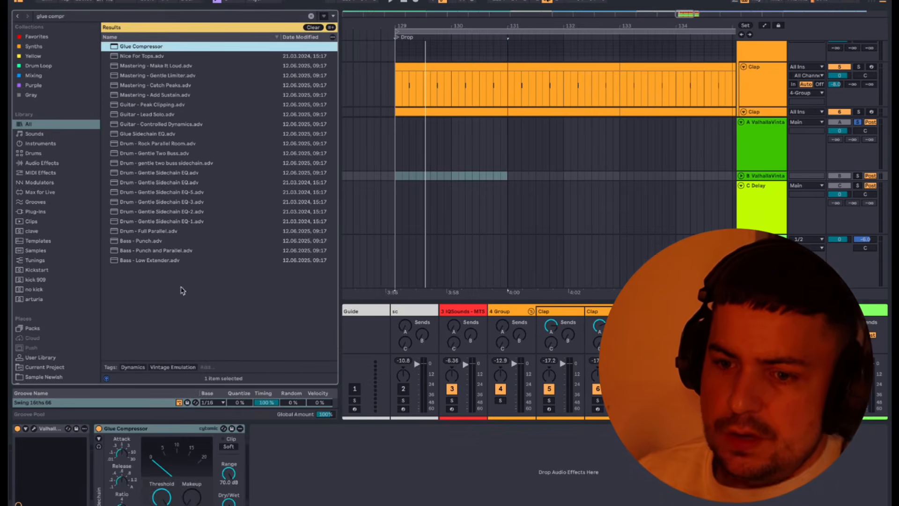
# Play the loop and lower the Glue Compressor threshold on return B to about -31.4 dB
pyautogui.click(49, 431)
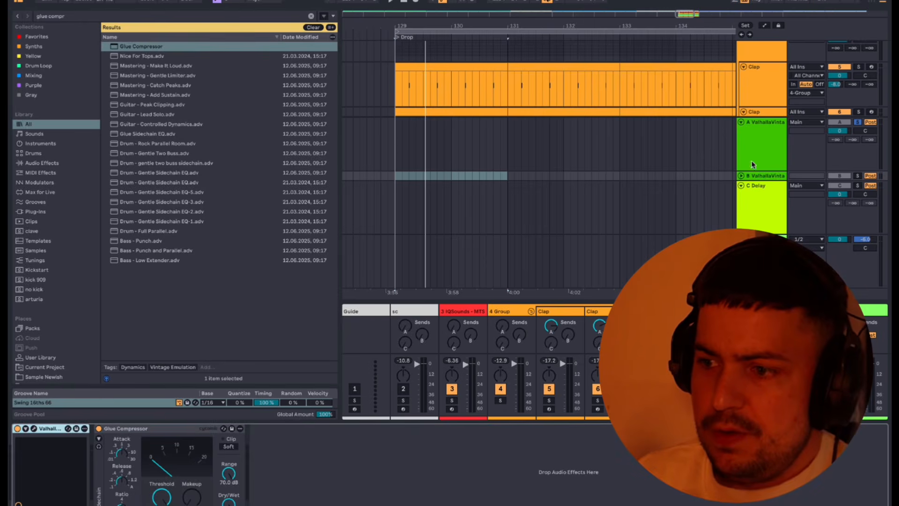
pyautogui.click(754, 177)
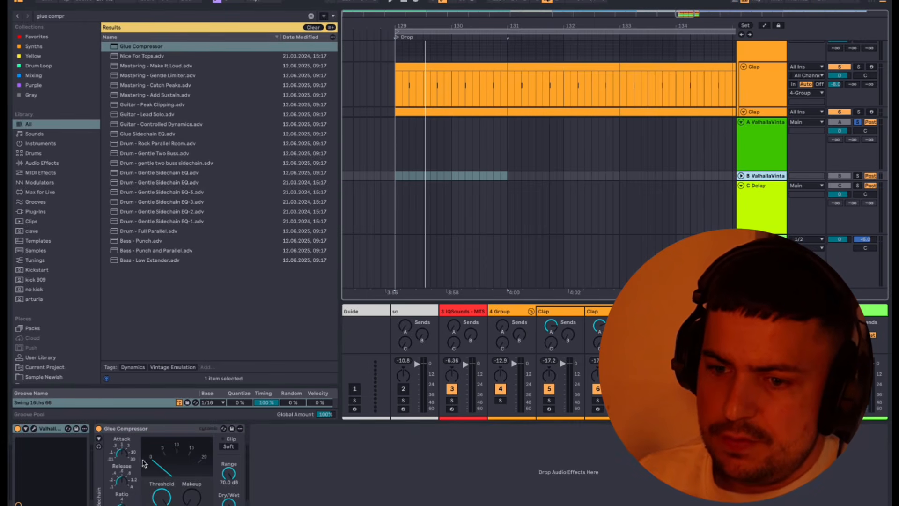
pyautogui.press('space')
pyautogui.click(163, 499)
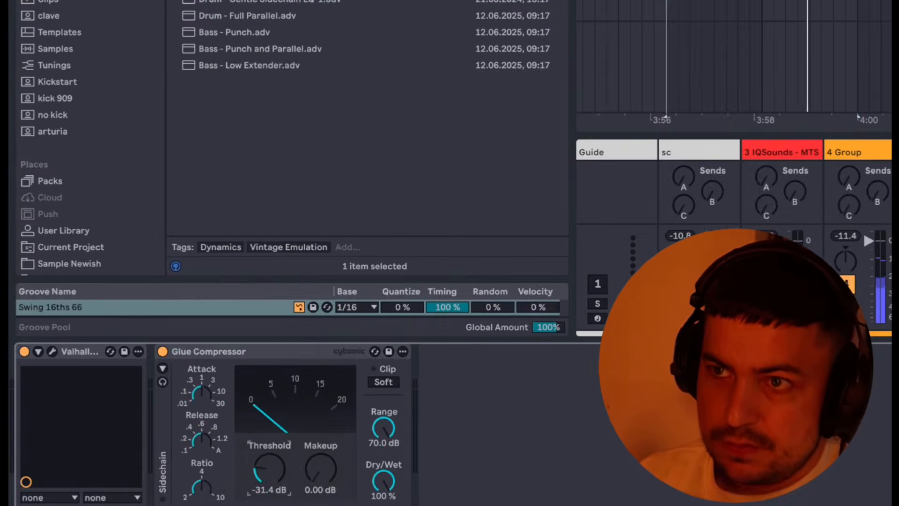
# Enable the Glue Compressor's sidechain with the sc track as its source and readjust the threshold
pyautogui.click(163, 369)
pyautogui.click(192, 370)
pyautogui.click(200, 403)
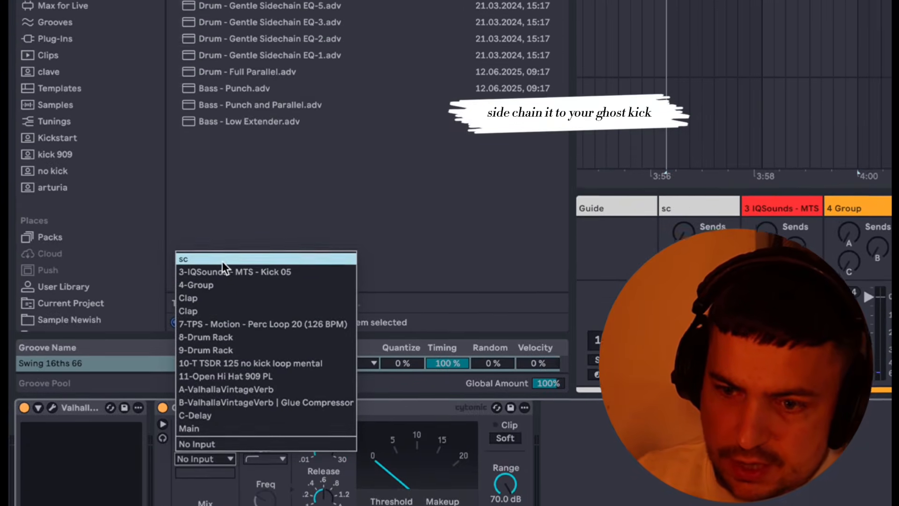
pyautogui.click(220, 280)
pyautogui.moveTo(394, 491); pyautogui.dragTo(394, 504)
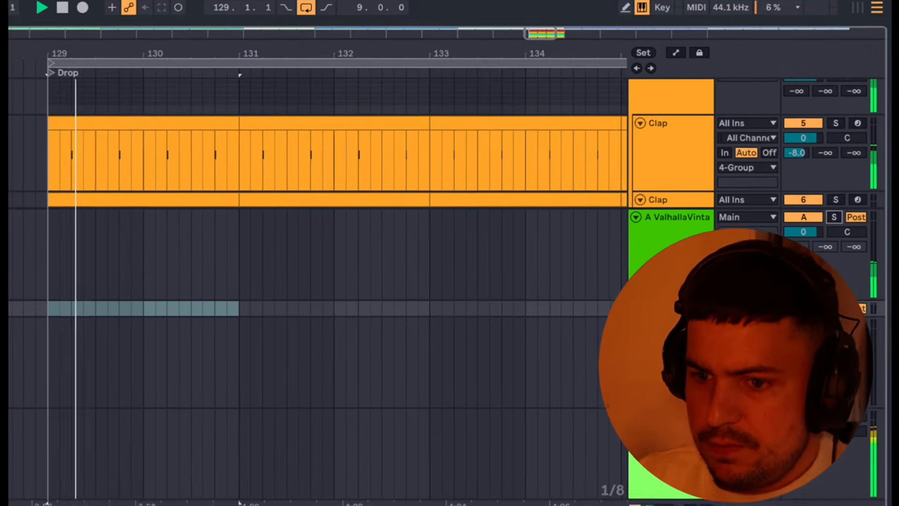
# Show the whole drop in the arrangement, solo the drum group and listen to it with its reverb
pyautogui.scroll(3, 462, 258)
pyautogui.scroll(-8, 451, 281)
pyautogui.moveTo(462, 317); pyautogui.dragTo(526, 370)
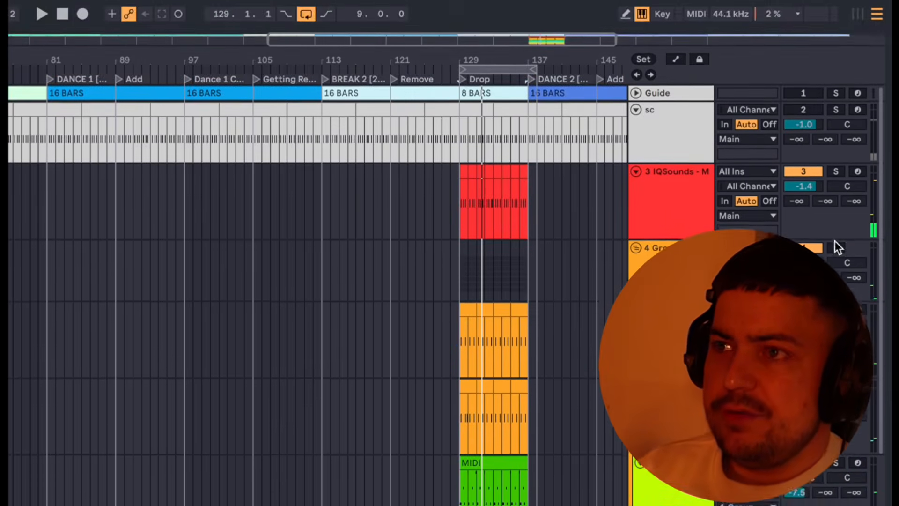
pyautogui.click(836, 222)
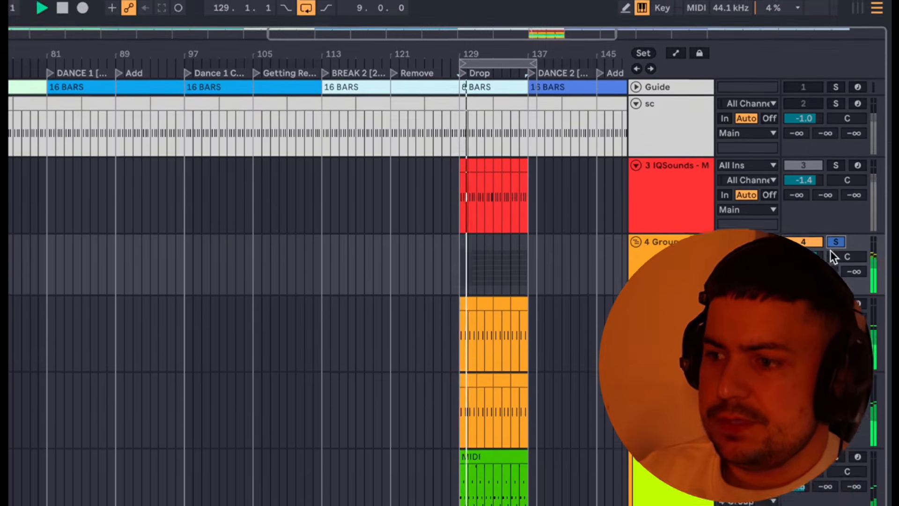
pyautogui.scroll(-6, 834, 211)
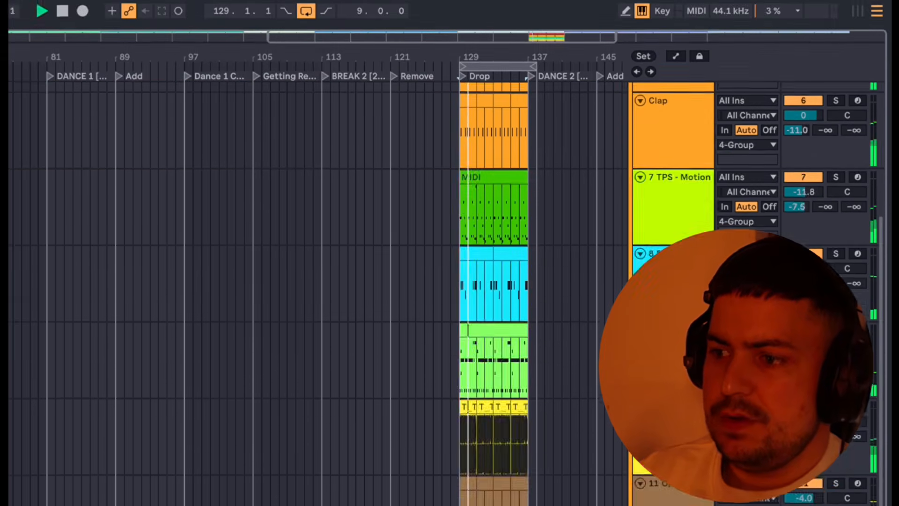
pyautogui.scroll(6, 834, 211)
# Solo the ValhallaVintageVerb return A briefly and restore the full mix
pyautogui.scroll(-10, 842, 257)
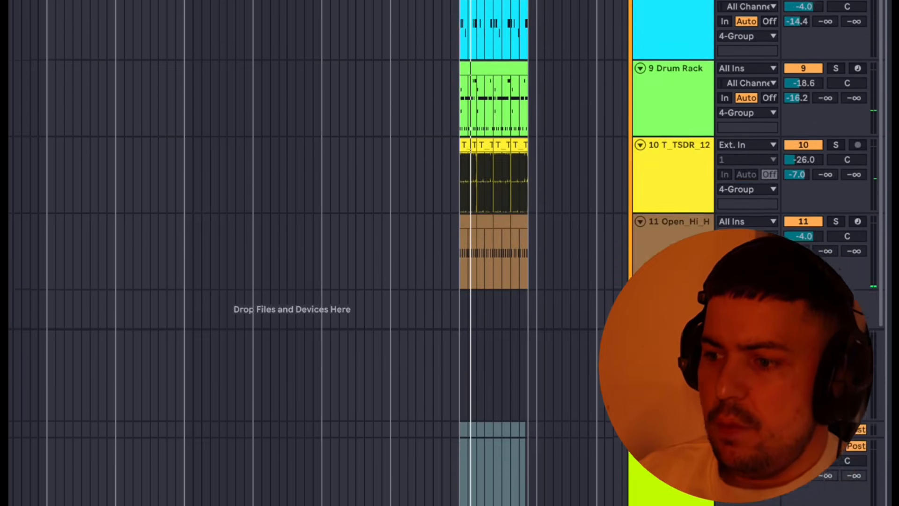
pyautogui.click(836, 276)
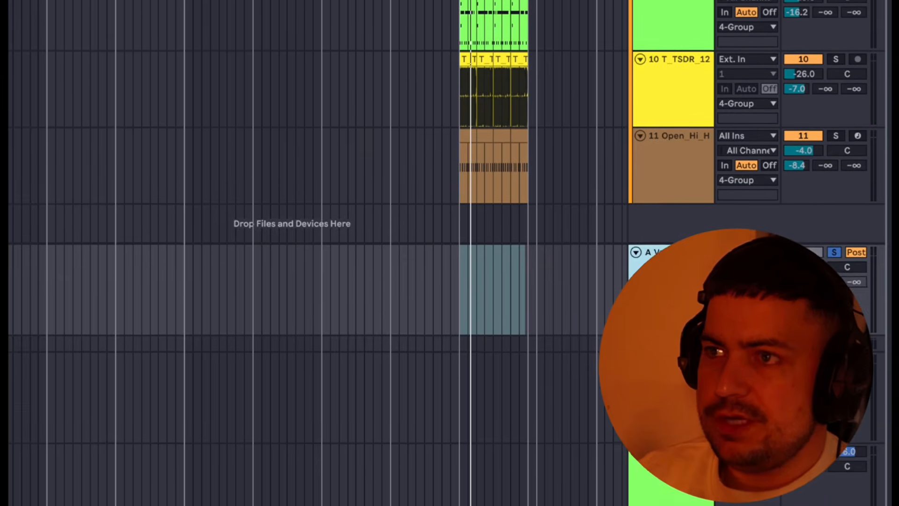
pyautogui.scroll(10, 554, 163)
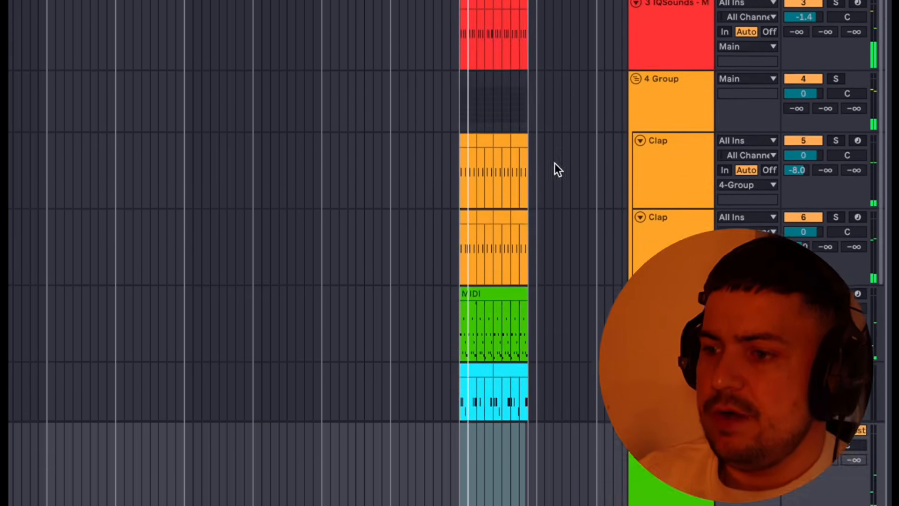
# Play the full mix from the start of the drop at bar 129
pyautogui.click(558, 165)
pyautogui.press('space')
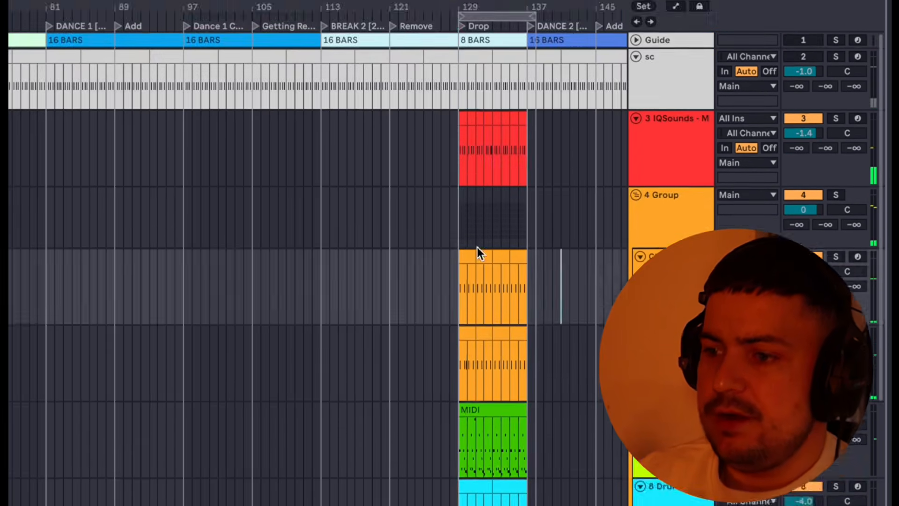
pyautogui.click(458, 102)
pyautogui.press('space')
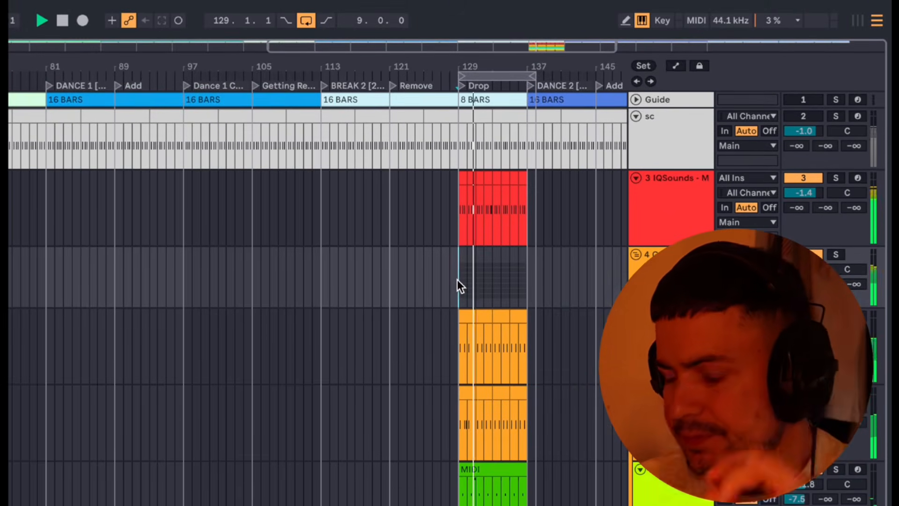
pyautogui.scroll(5, 542, 428)
pyautogui.scroll(4, 470, 325)
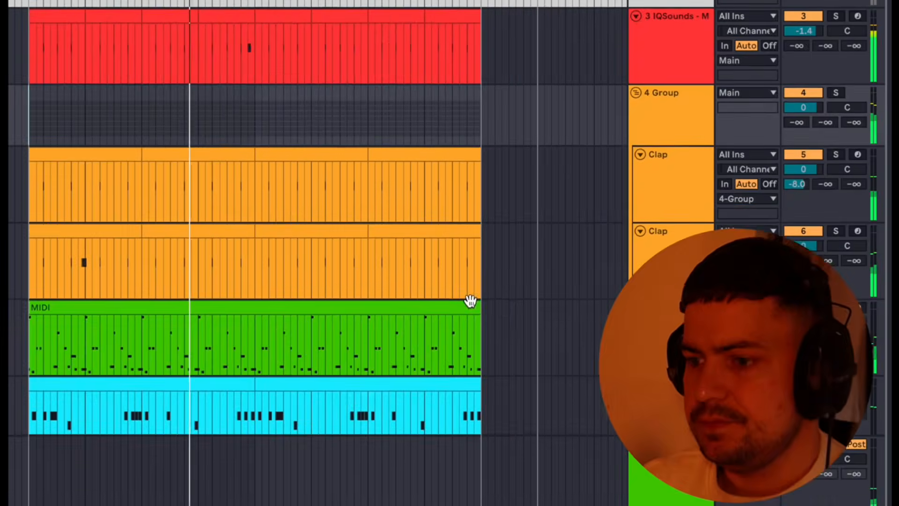
pyautogui.scroll(-2, 470, 347)
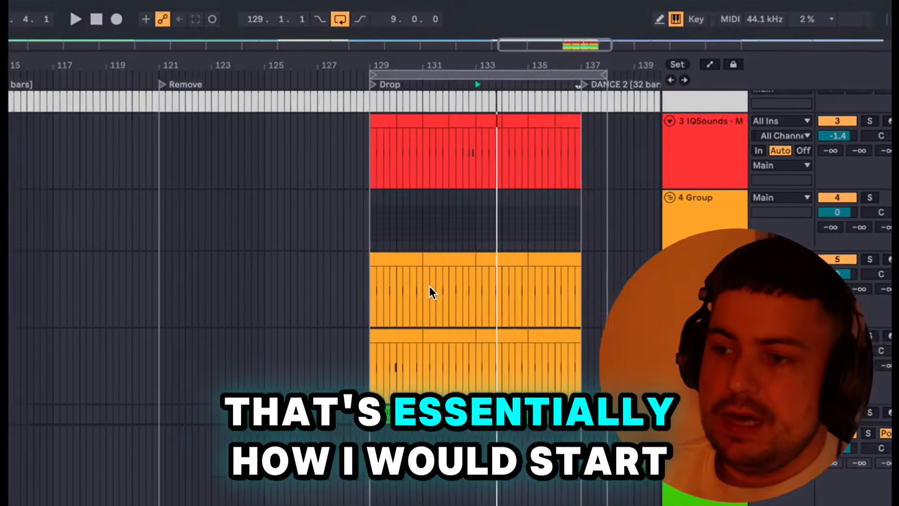
pyautogui.scroll(-10, 431, 293)
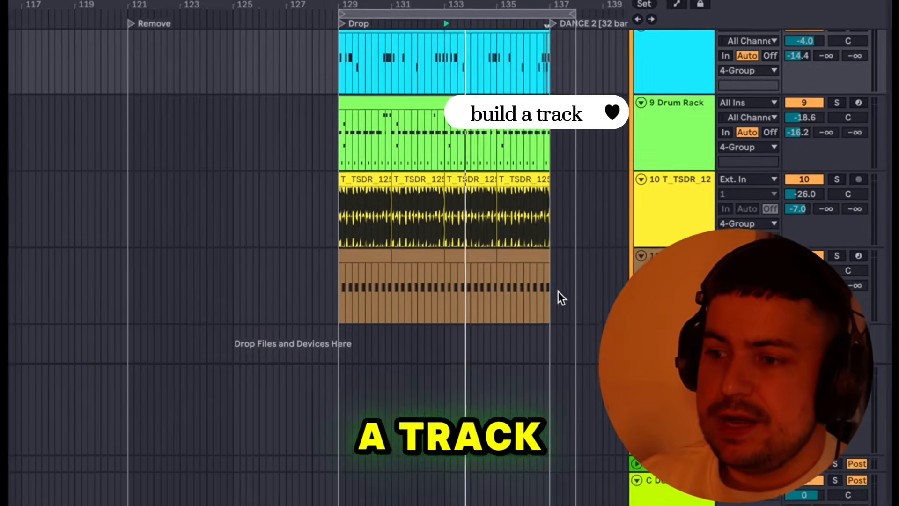
pyautogui.moveTo(595, 317); pyautogui.dragTo(453, 190)
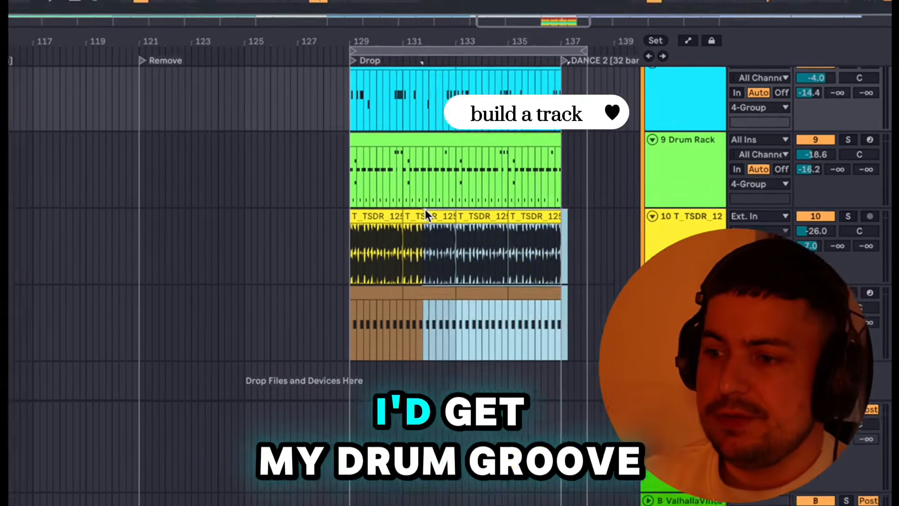
pyautogui.scroll(8, 403, 281)
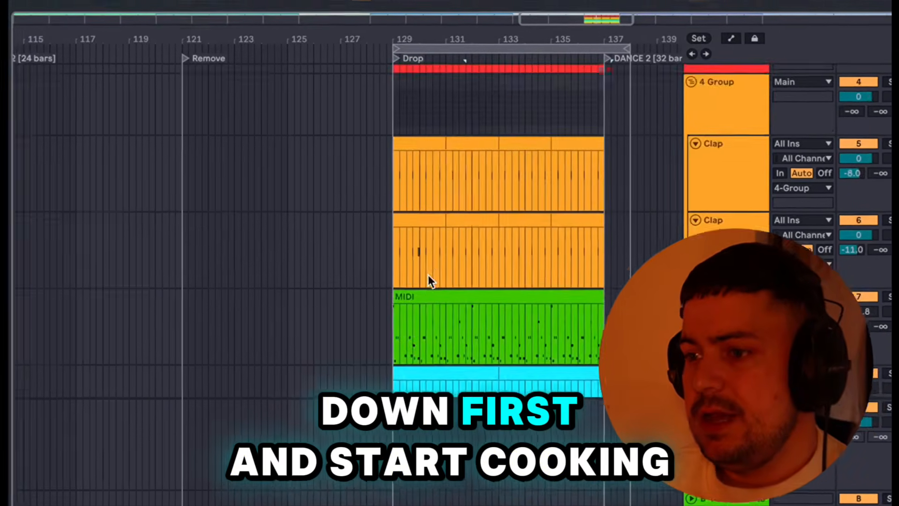
pyautogui.scroll(5, 430, 277)
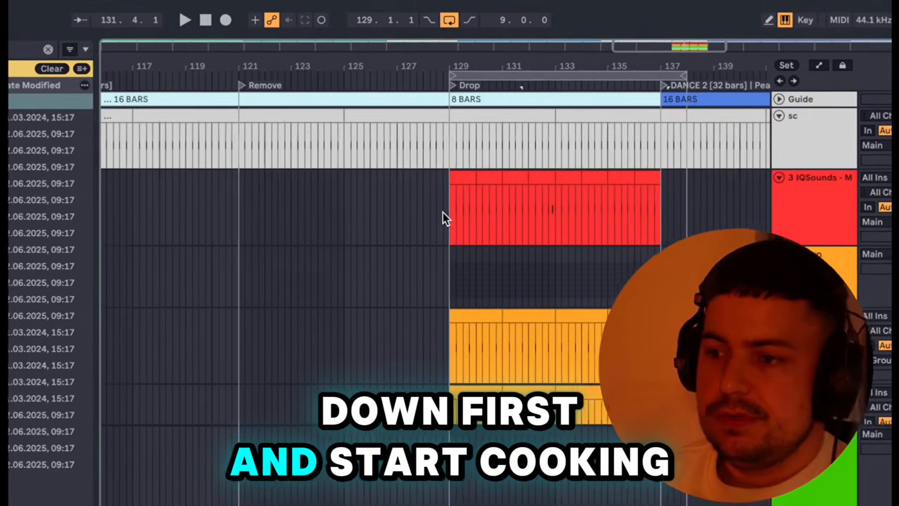
pyautogui.moveTo(443, 212); pyautogui.dragTo(513, 345)
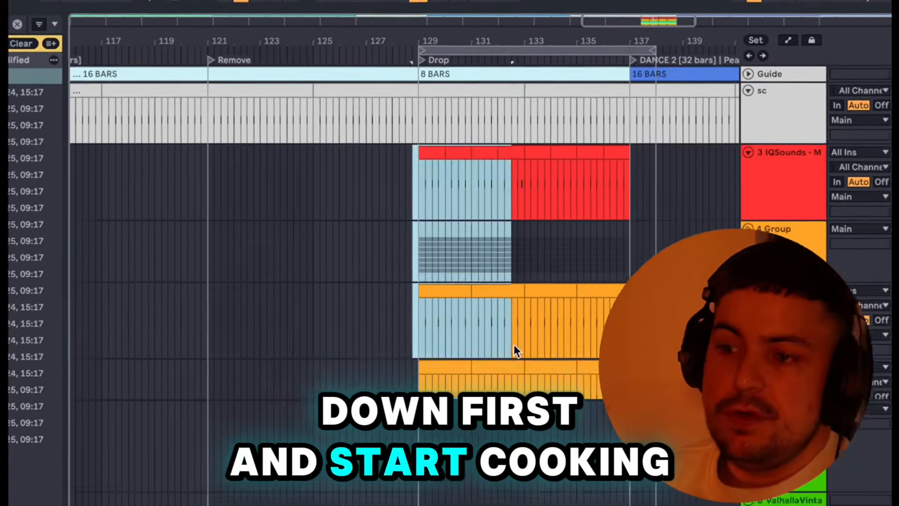